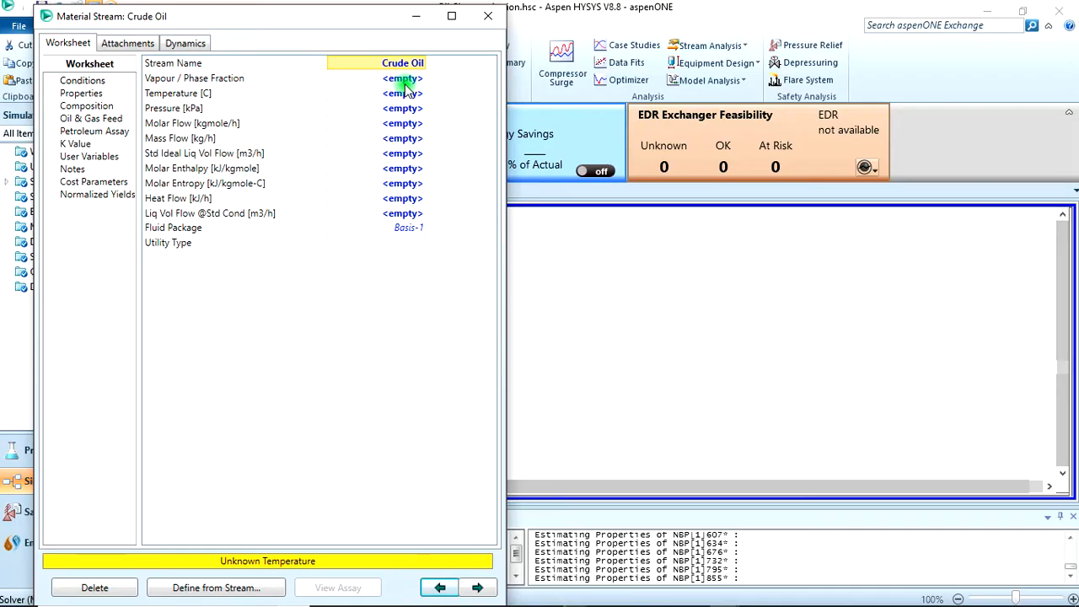
Set the Crude Oil stream's temperature to 15 C and its pressure to 1000 kPa.
{"action": "left_click", "coordinate": [406, 94]}
{"action": "type", "text": "1"}
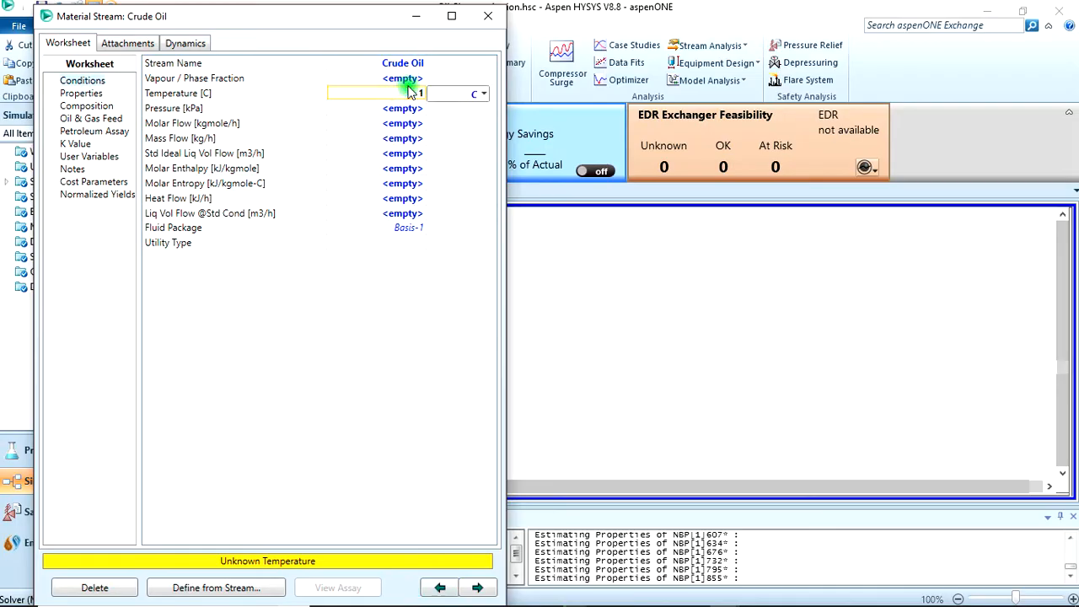
{"action": "type", "text": "5"}
{"action": "key", "text": "Return"}
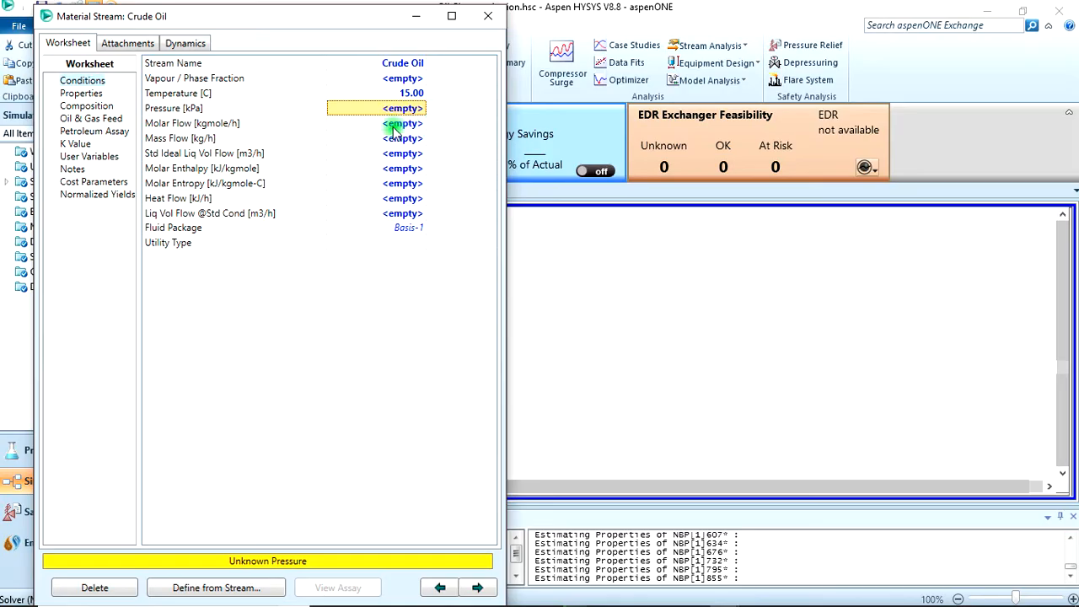
{"action": "type", "text": "1000"}
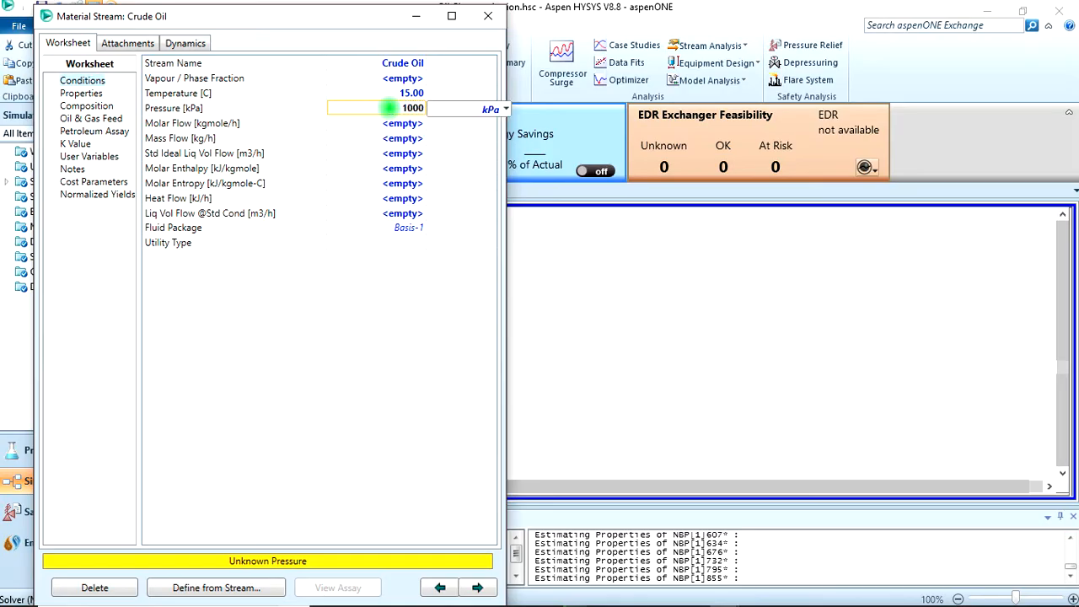
{"action": "key", "text": "Return"}
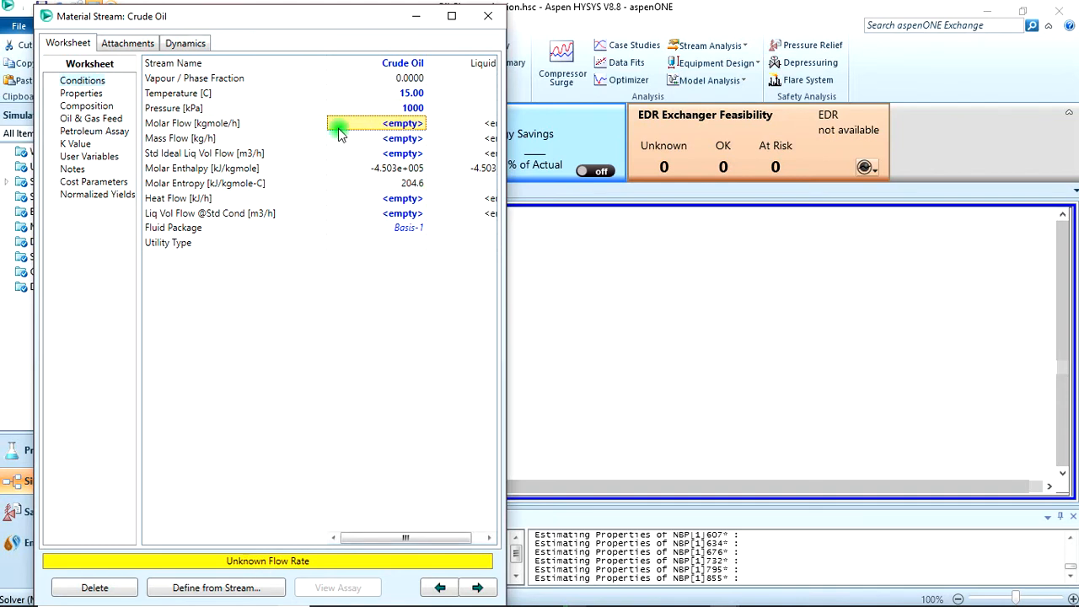
Set the Crude Oil stream's mass flow to 6e5 kg/h and close its stream window.
{"action": "left_click", "coordinate": [387, 142]}
{"action": "type", "text": "6"}
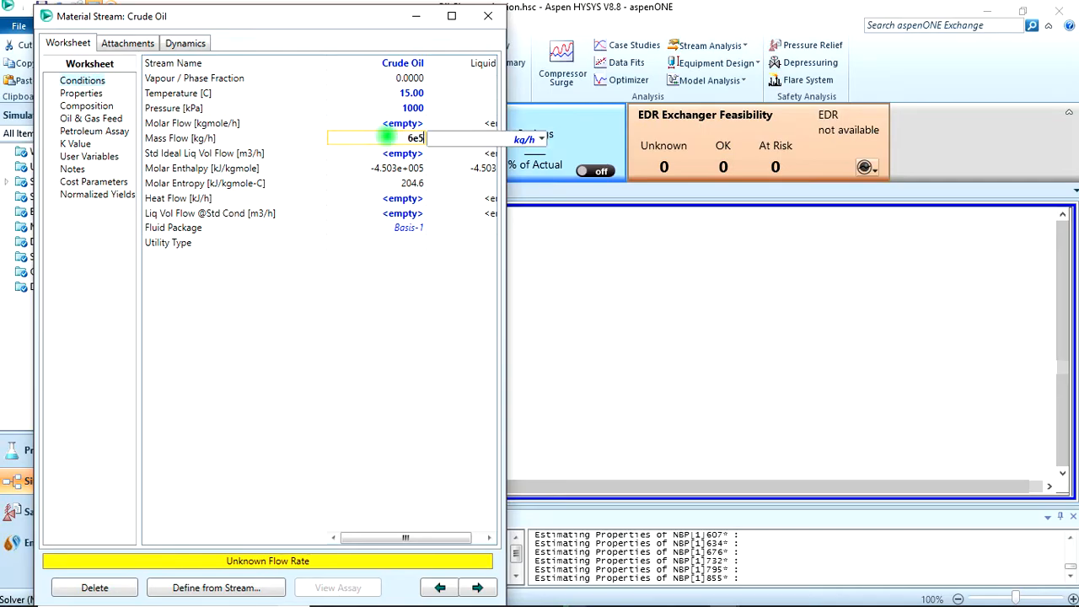
{"action": "type", "text": "e5"}
{"action": "key", "text": "Return"}
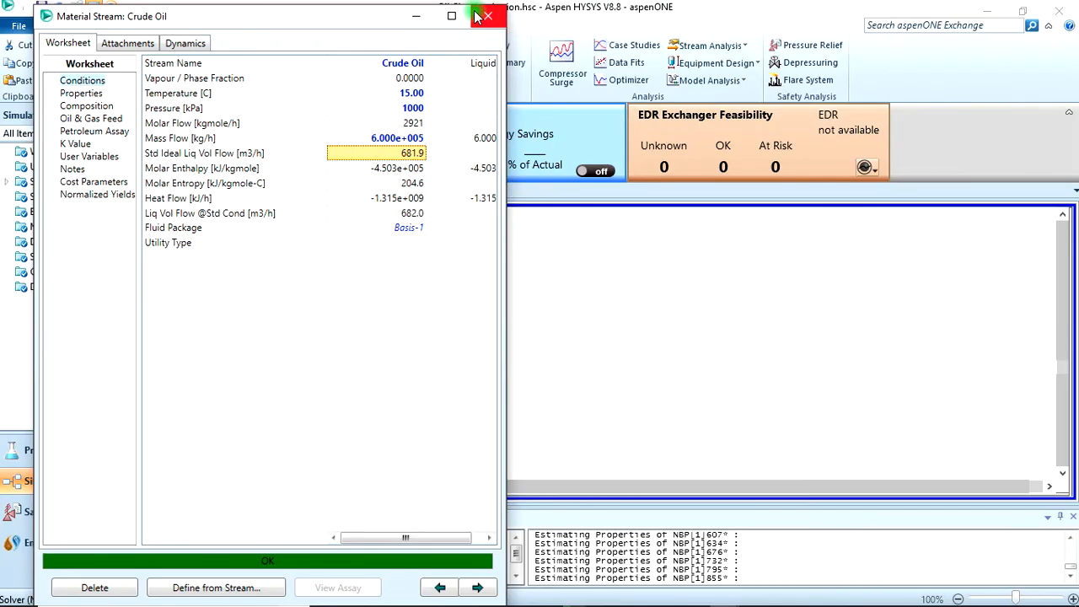
{"action": "left_click", "coordinate": [479, 16]}
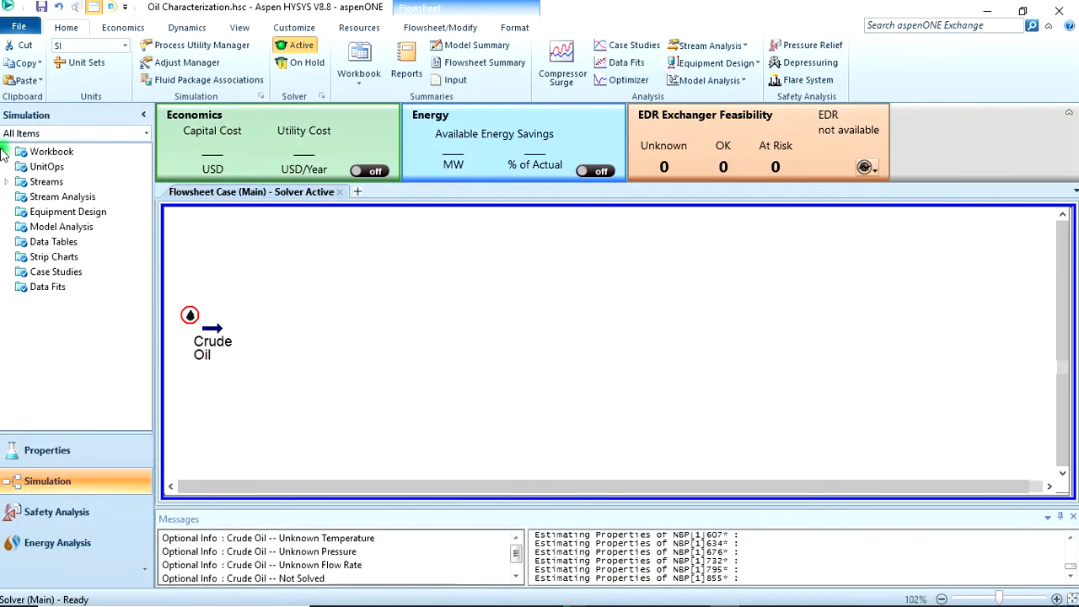
Add a material stream to the flowsheet just above Crude Oil and name it Water.
{"action": "left_click", "coordinate": [440, 28]}
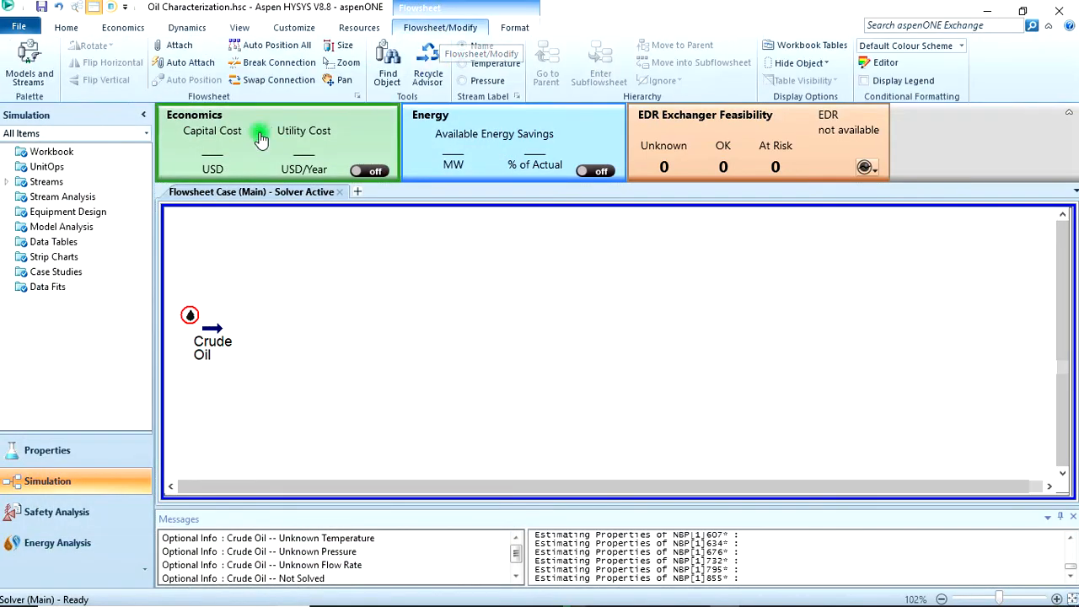
{"action": "left_click", "coordinate": [28, 64]}
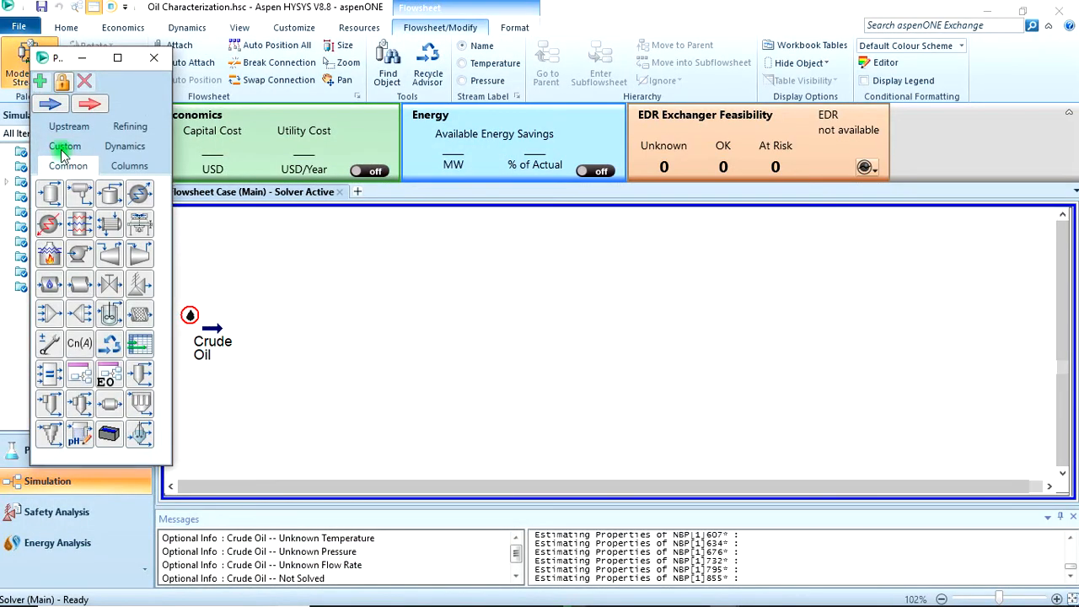
{"action": "left_click", "coordinate": [50, 103]}
{"action": "left_click", "coordinate": [203, 288]}
{"action": "double_click", "coordinate": [214, 280]}
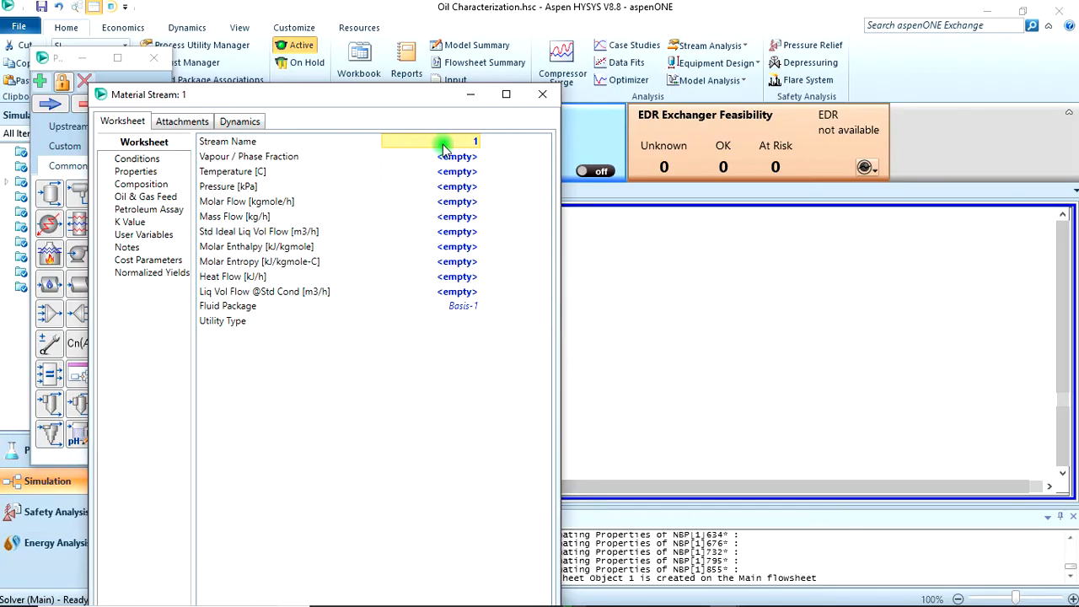
{"action": "type", "text": "Water"}
{"action": "key", "text": "Return"}
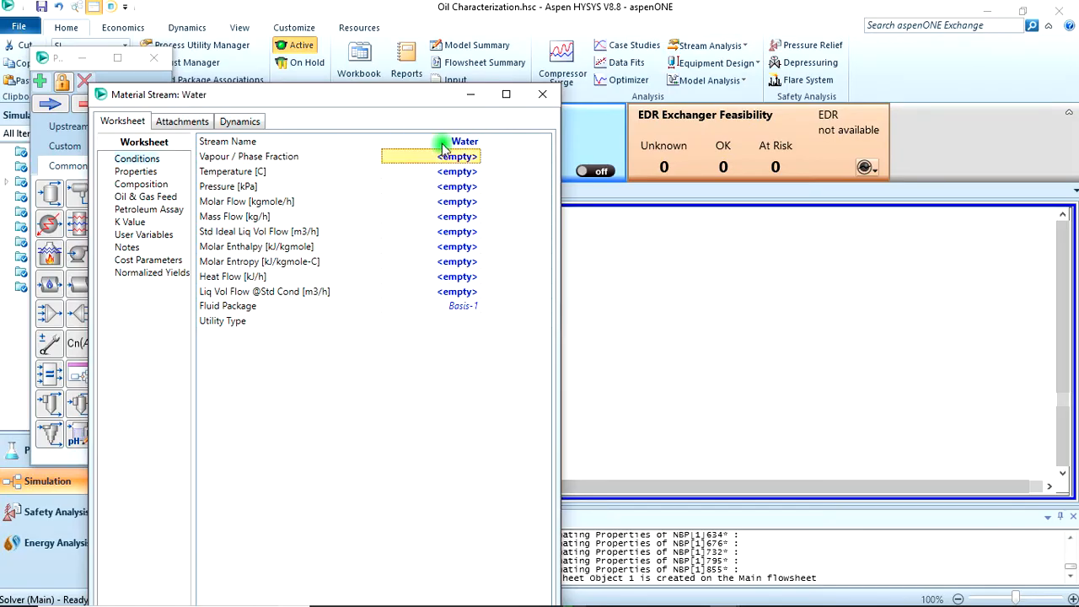
Check the Water stream's composition list for a water component, and close the stream window and model palette.
{"action": "left_click", "coordinate": [156, 186]}
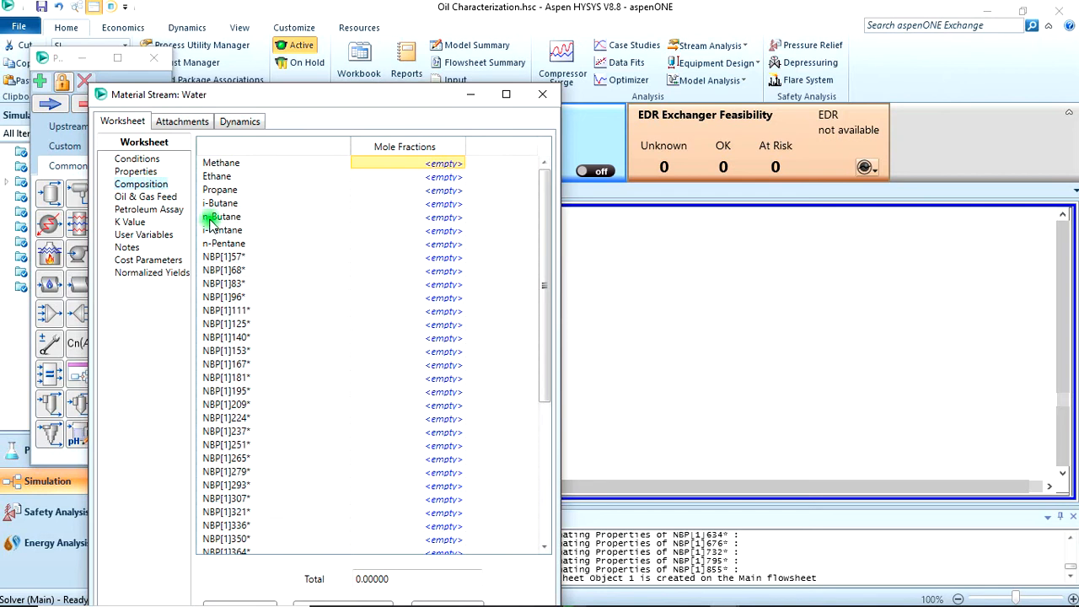
{"action": "scroll", "coordinate": [302, 221], "scroll_direction": "down", "scroll_amount": 8}
{"action": "scroll", "coordinate": [302, 221], "scroll_direction": "up", "scroll_amount": 8}
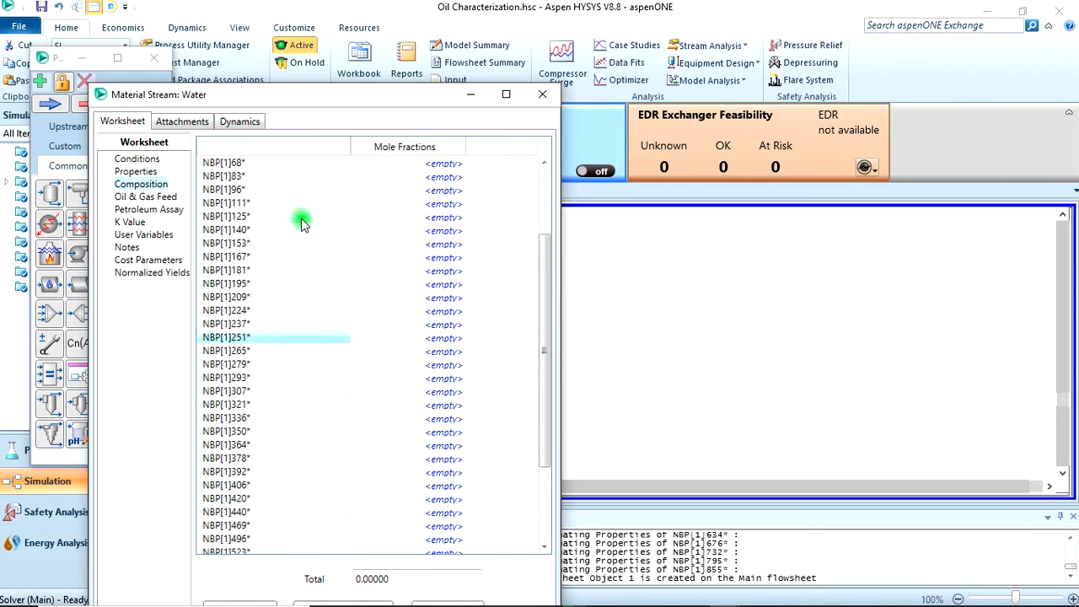
{"action": "left_click", "coordinate": [543, 93]}
{"action": "left_click", "coordinate": [153, 58]}
In the Properties environment, search the pure components for water and add H2O to Component List - 1.
{"action": "left_click", "coordinate": [84, 452]}
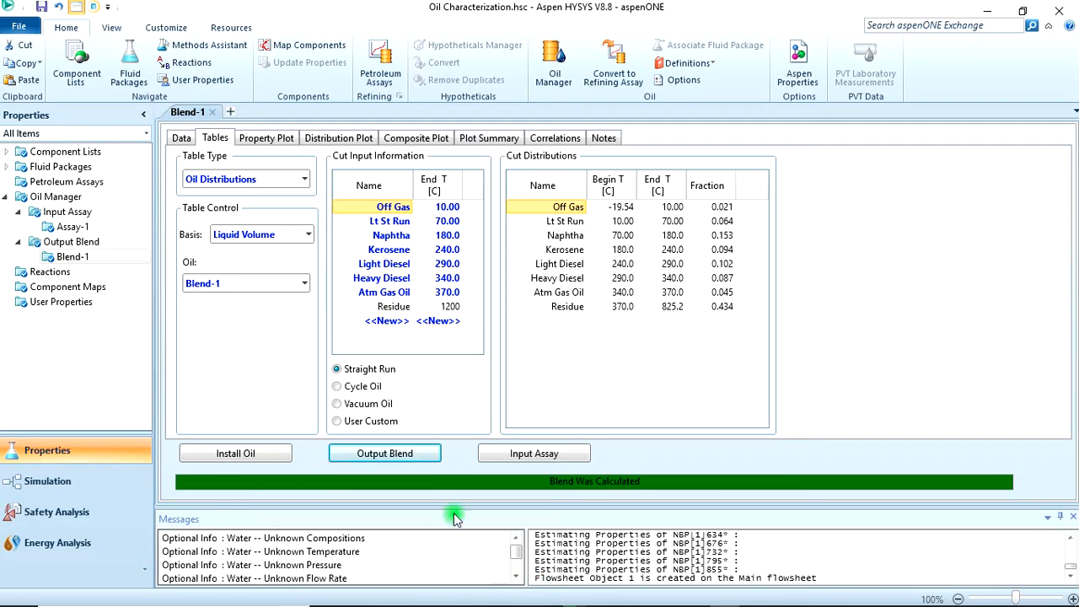
{"action": "left_click", "coordinate": [50, 152]}
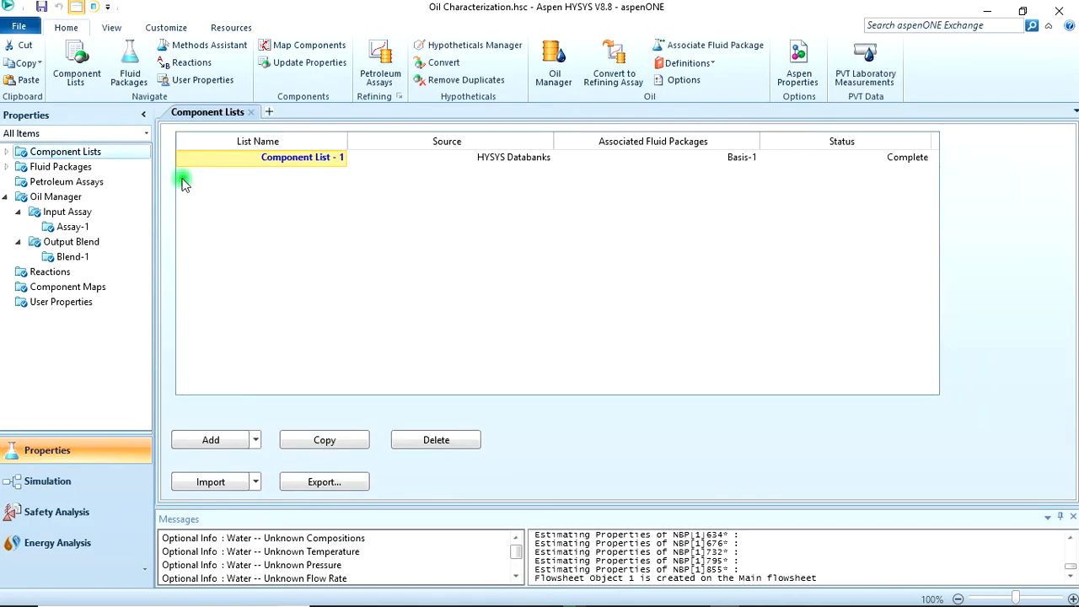
{"action": "double_click", "coordinate": [252, 156]}
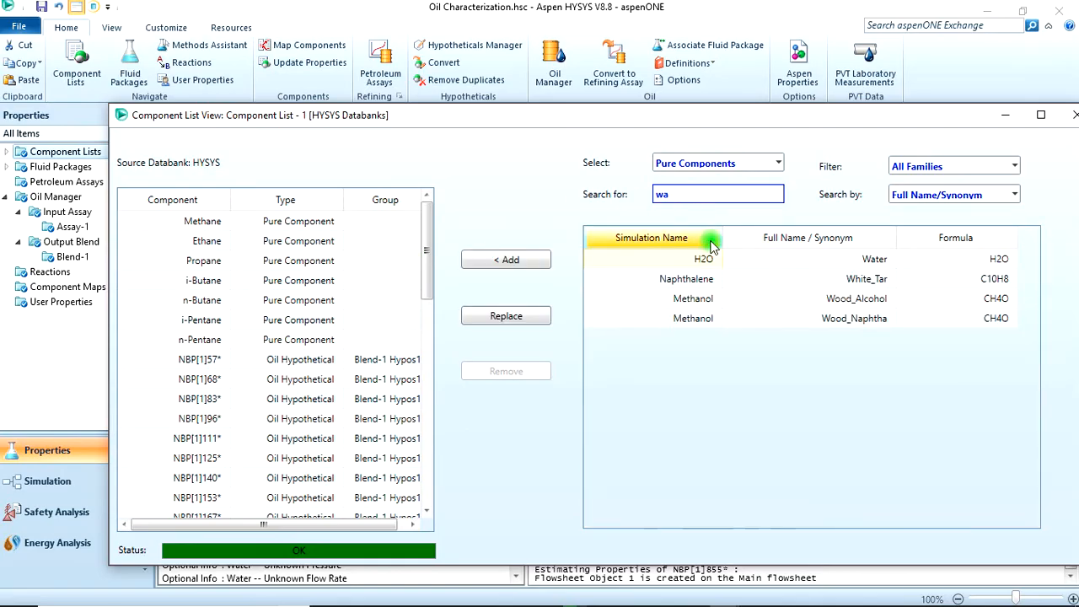
{"action": "type", "text": "er"}
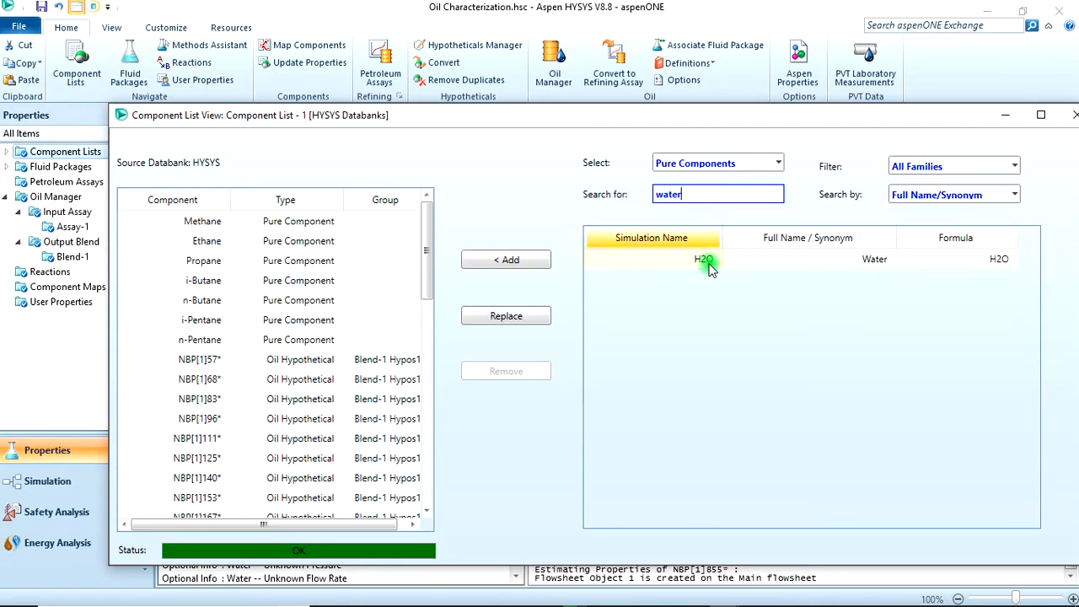
{"action": "left_click", "coordinate": [709, 264]}
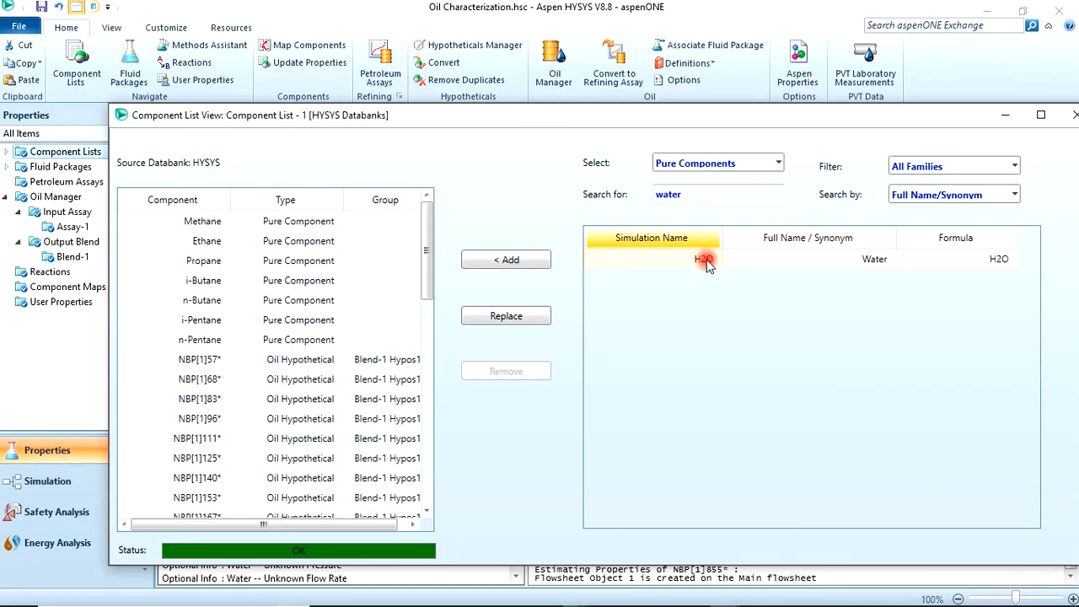
{"action": "double_click", "coordinate": [707, 262]}
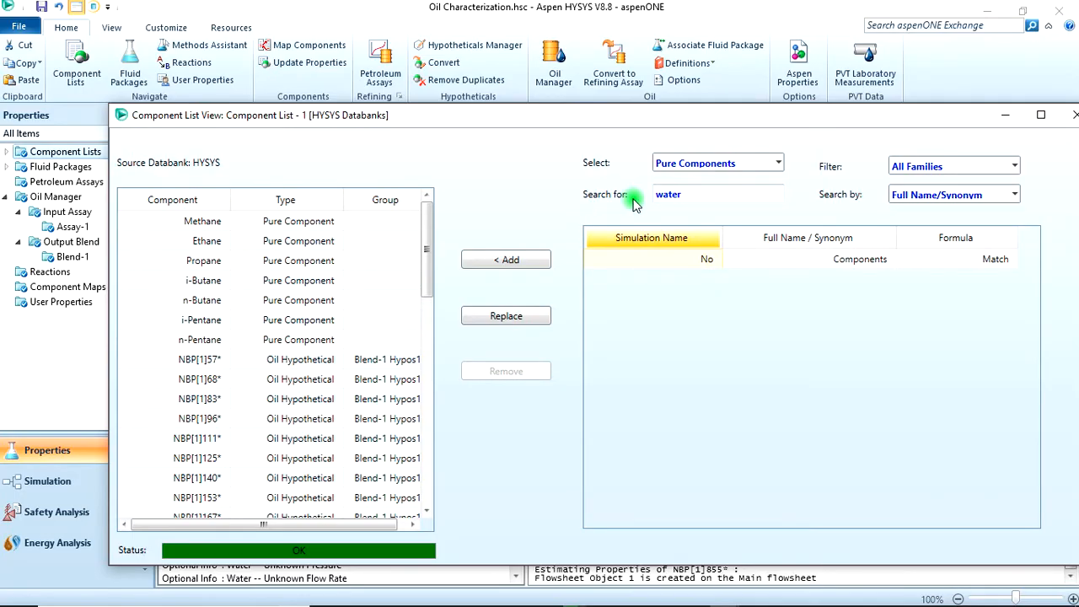
{"action": "left_click_drag", "start_coordinate": [810, 108], "coordinate": [738, 59]}
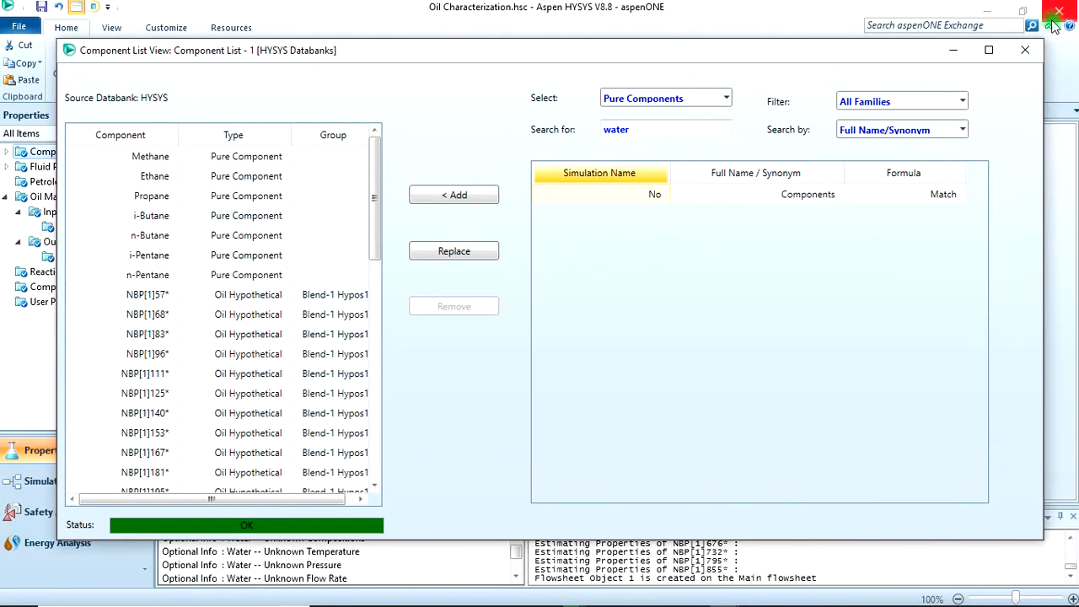
{"action": "left_click", "coordinate": [1028, 50]}
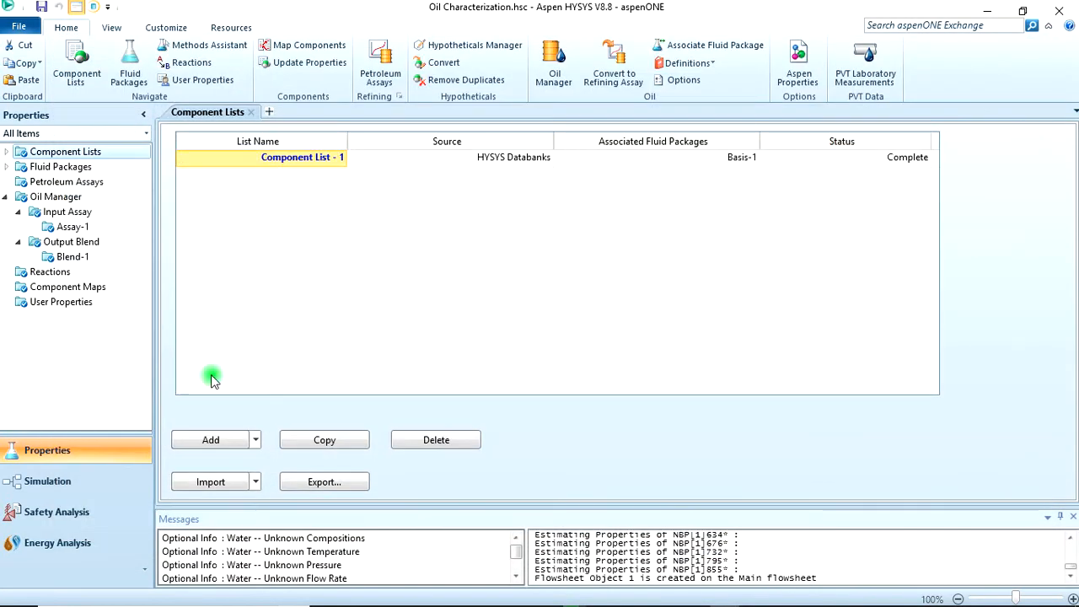
Return to the Simulation environment in holding mode and set the solver to Active.
{"action": "left_click", "coordinate": [38, 482]}
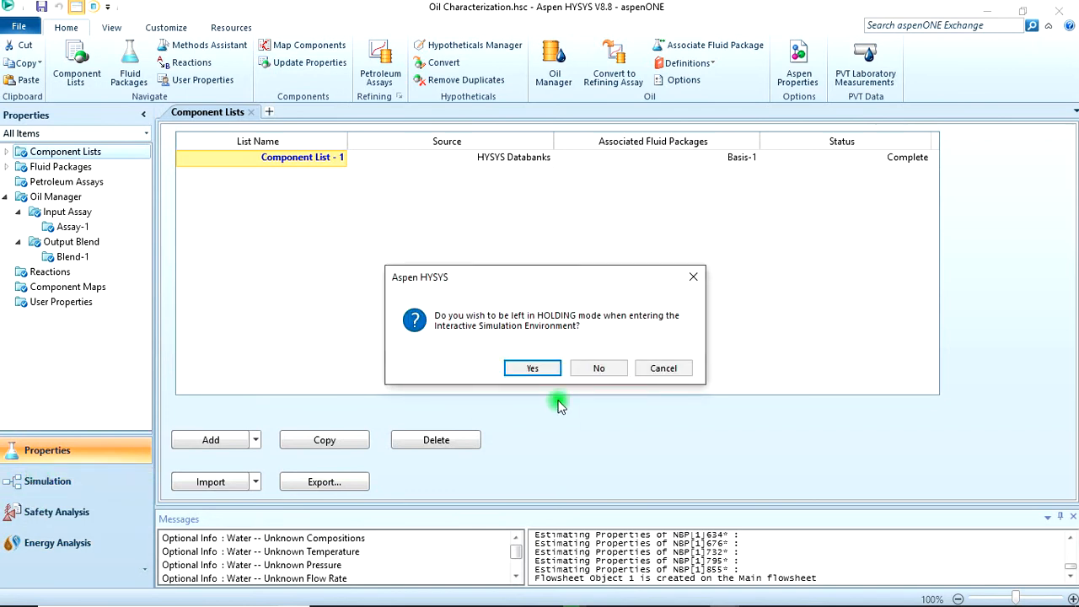
{"action": "left_click", "coordinate": [538, 360]}
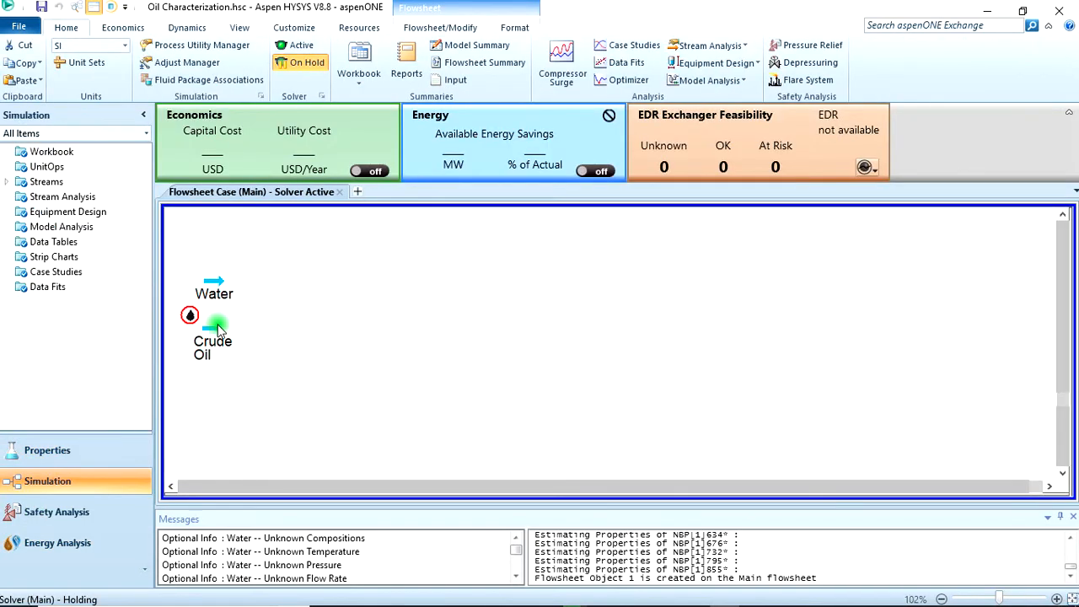
{"action": "left_click", "coordinate": [298, 43]}
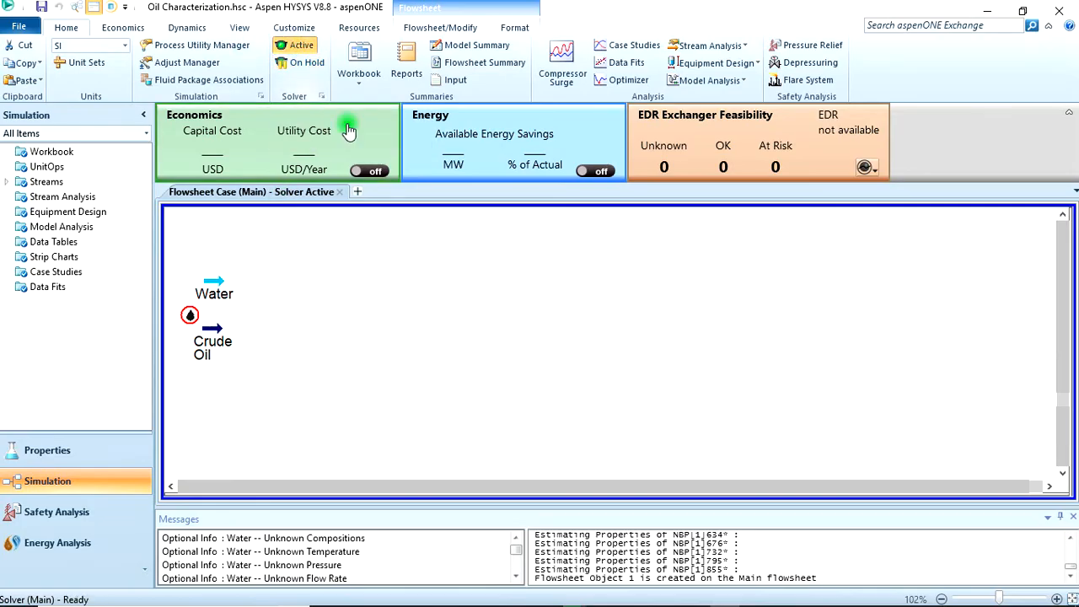
Define the Water stream's composition with an H2O mole fraction of 1.0.
{"action": "double_click", "coordinate": [223, 309]}
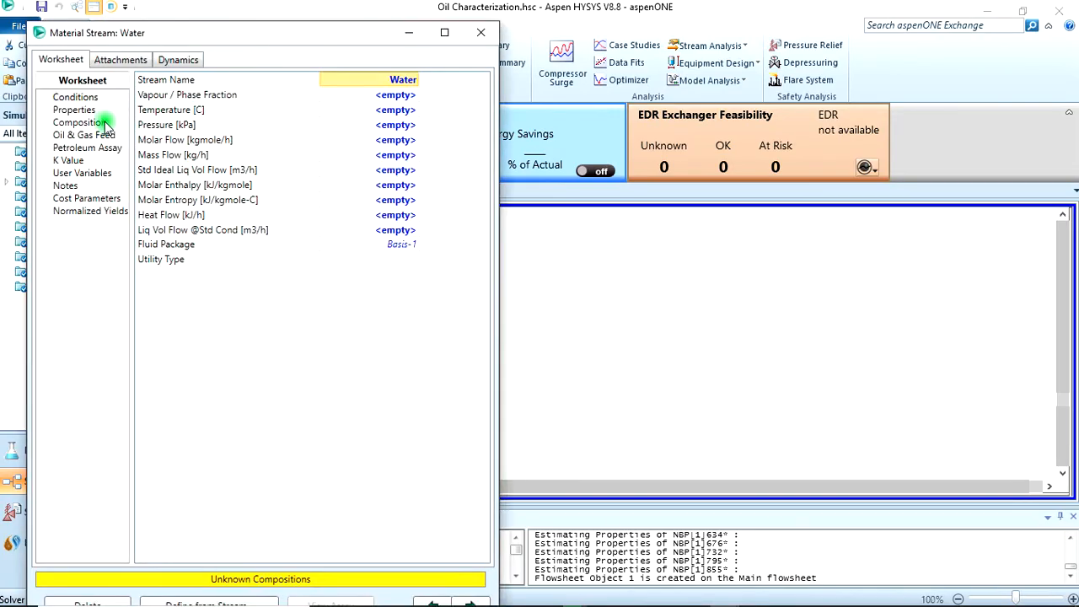
{"action": "left_click", "coordinate": [83, 110]}
{"action": "left_click", "coordinate": [85, 123]}
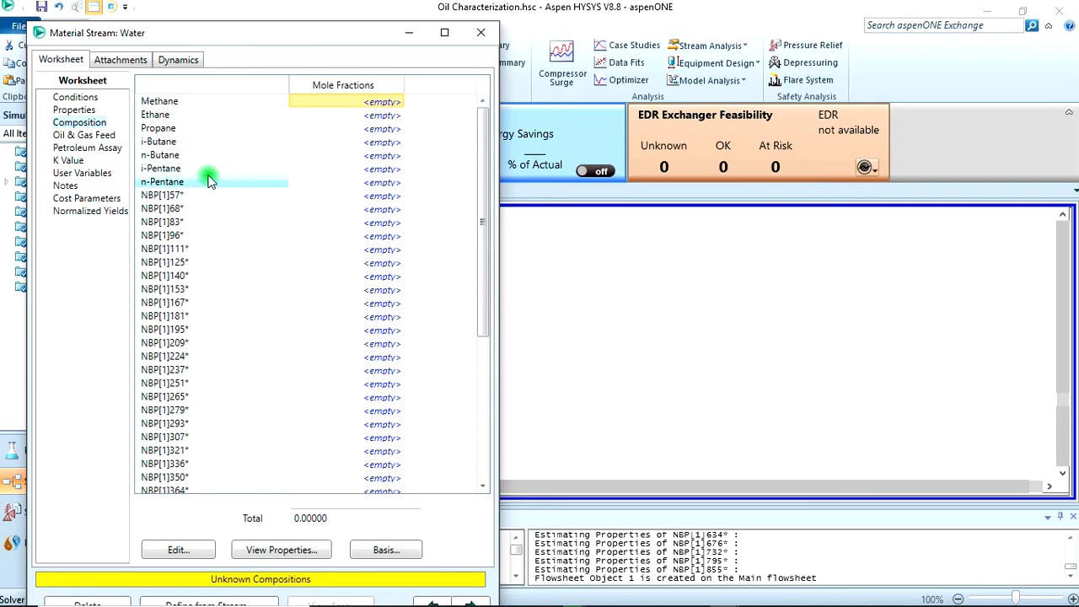
{"action": "scroll", "coordinate": [245, 174], "scroll_direction": "down", "scroll_amount": 6}
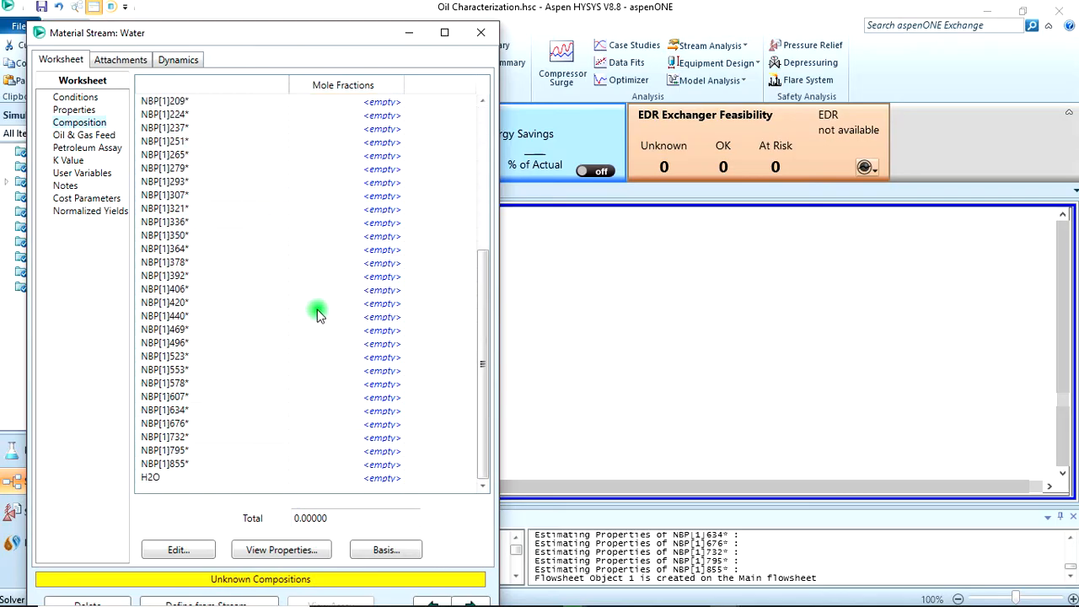
{"action": "left_click", "coordinate": [384, 478]}
{"action": "left_click", "coordinate": [393, 479]}
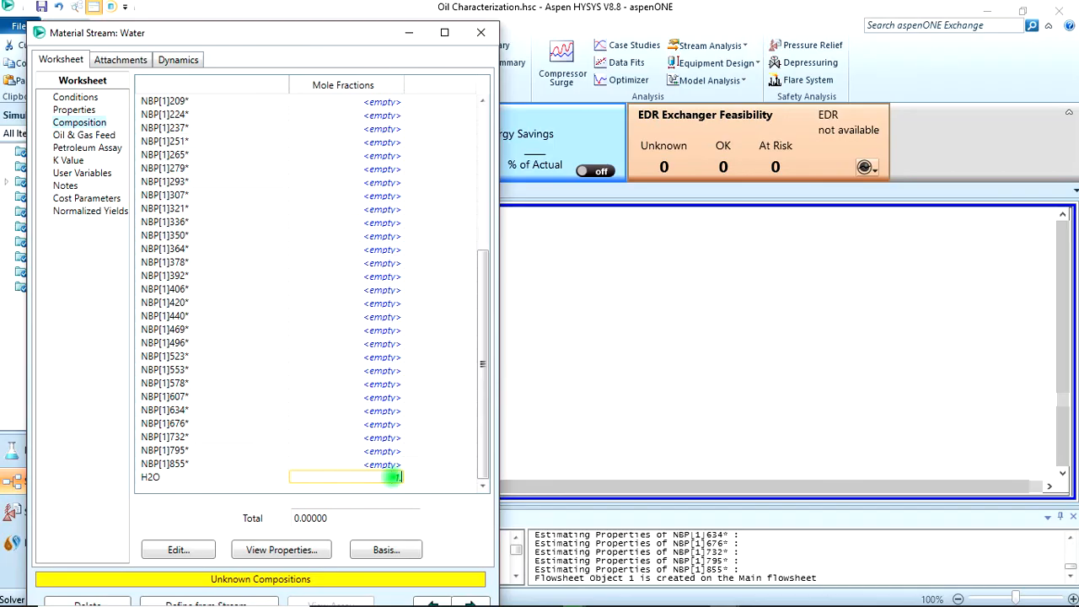
{"action": "type", "text": "1.0"}
{"action": "key", "text": "Return"}
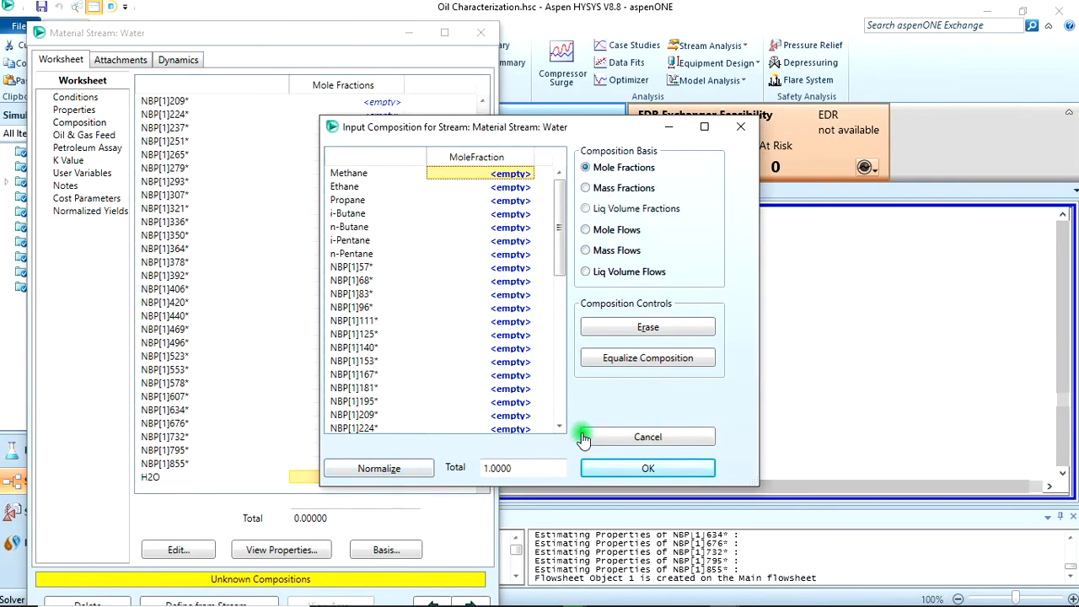
{"action": "scroll", "coordinate": [455, 284], "scroll_direction": "down", "scroll_amount": 3}
{"action": "scroll", "coordinate": [455, 281], "scroll_direction": "down", "scroll_amount": 6}
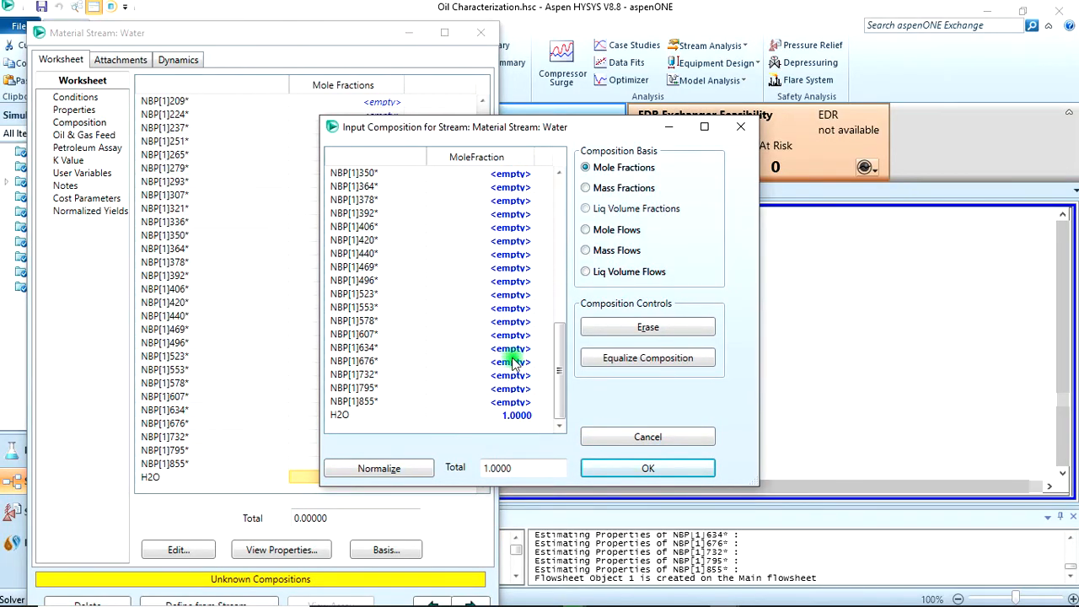
{"action": "left_click", "coordinate": [638, 474]}
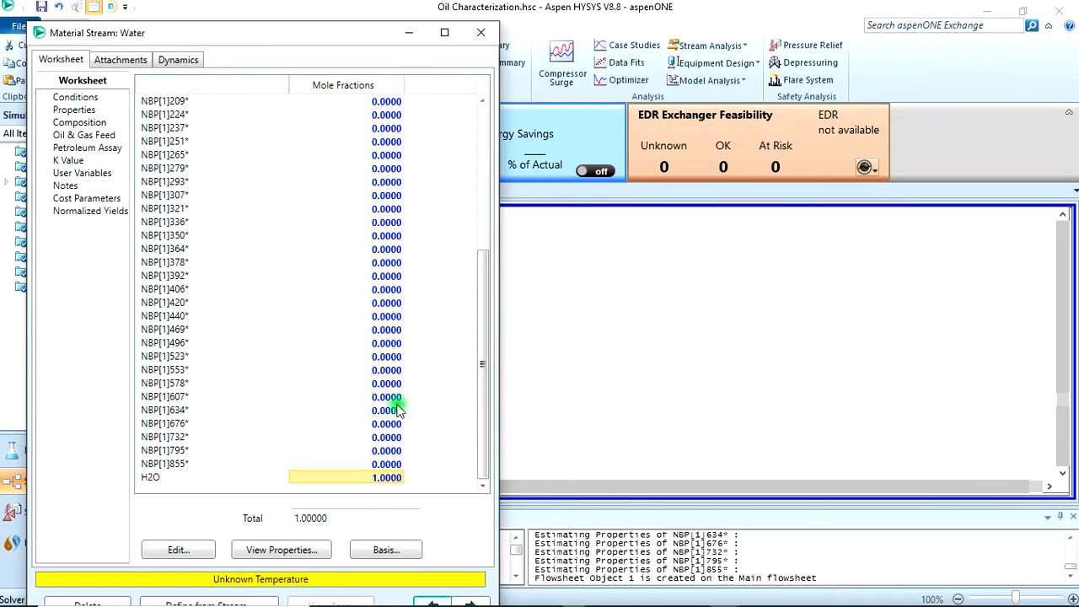
Set the Water stream's temperature to 15 C and its pressure to 1000 kPa.
{"action": "left_click", "coordinate": [77, 98]}
{"action": "left_click", "coordinate": [394, 111]}
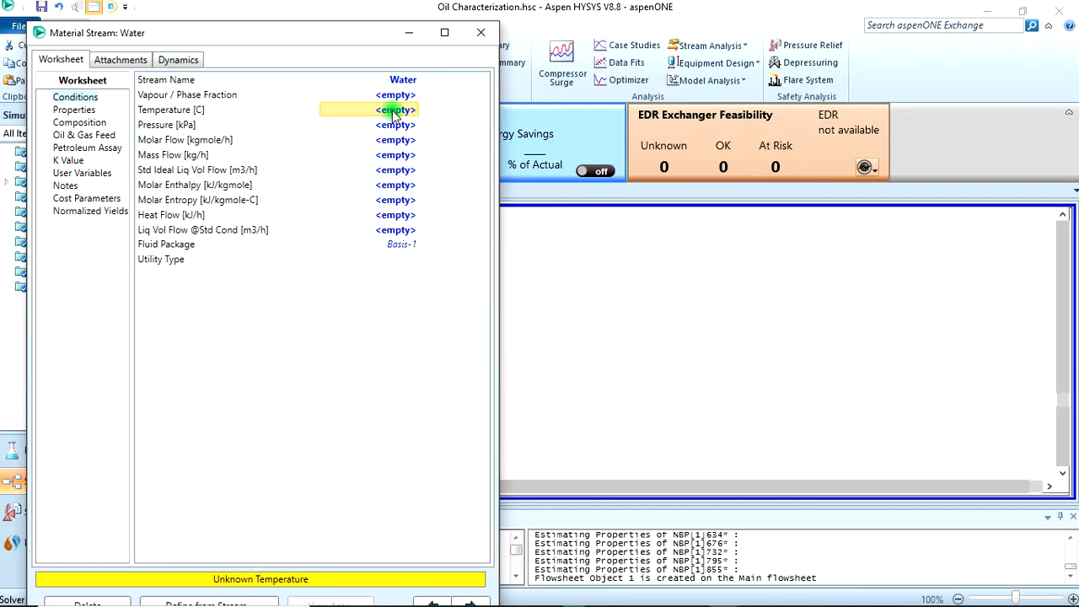
{"action": "type", "text": "1"}
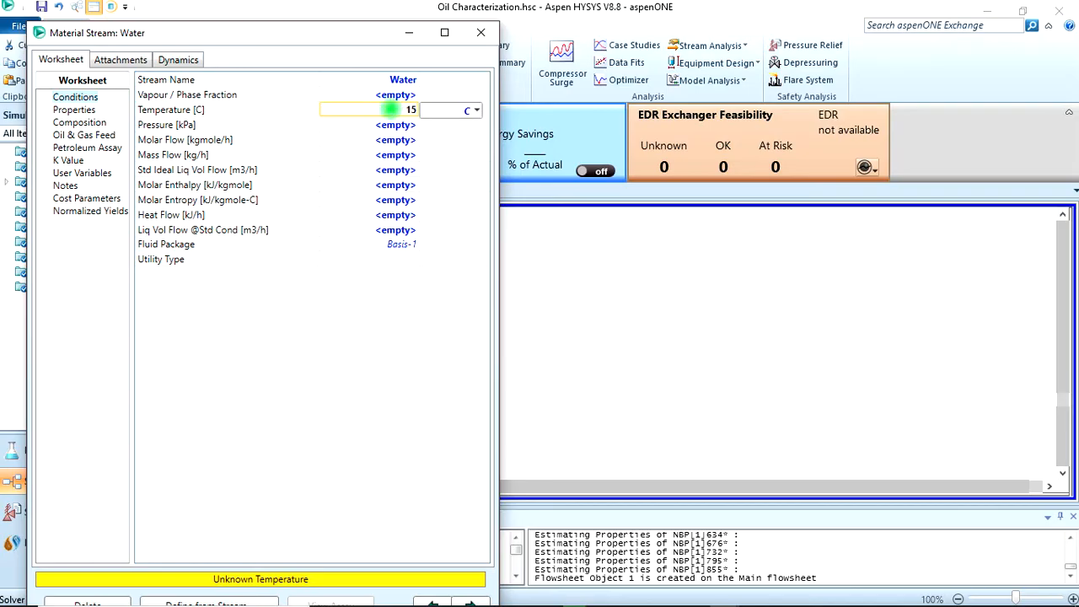
{"action": "type", "text": "5"}
{"action": "key", "text": "Return"}
{"action": "type", "text": "1"}
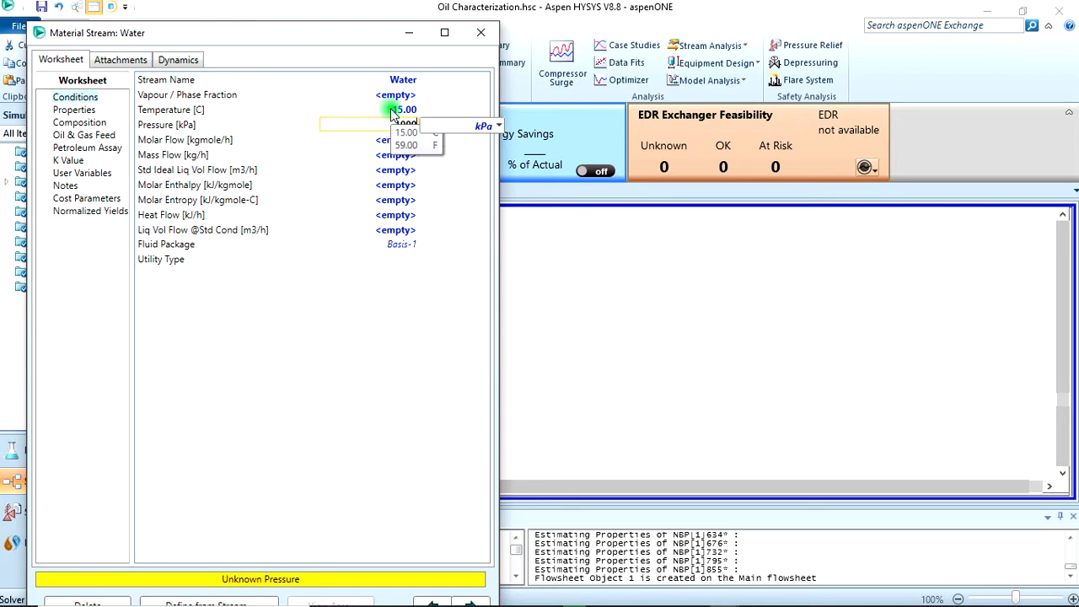
{"action": "type", "text": "000"}
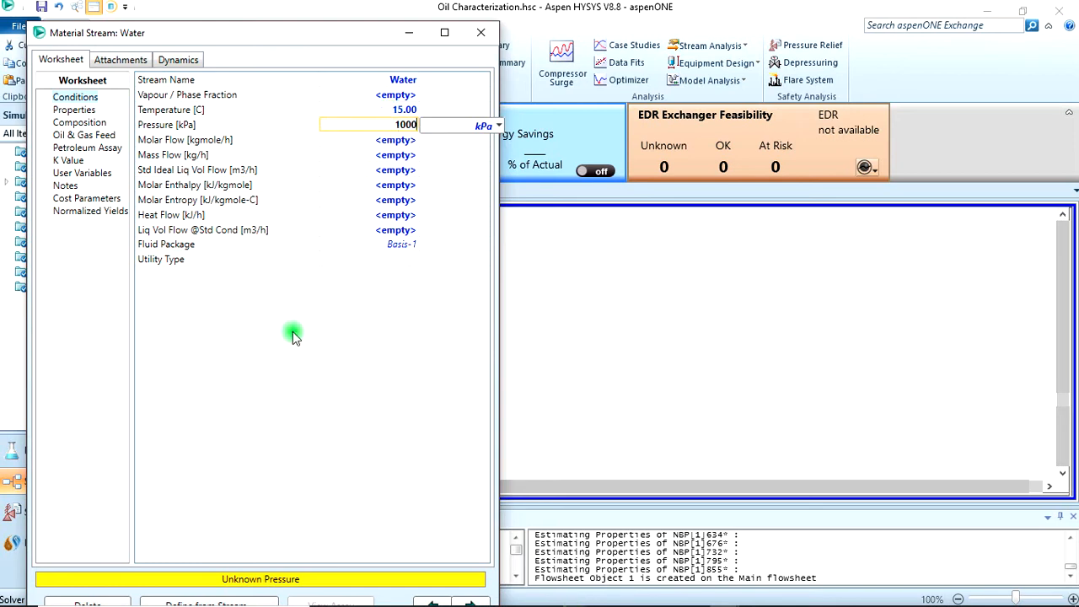
{"action": "key", "text": "Return"}
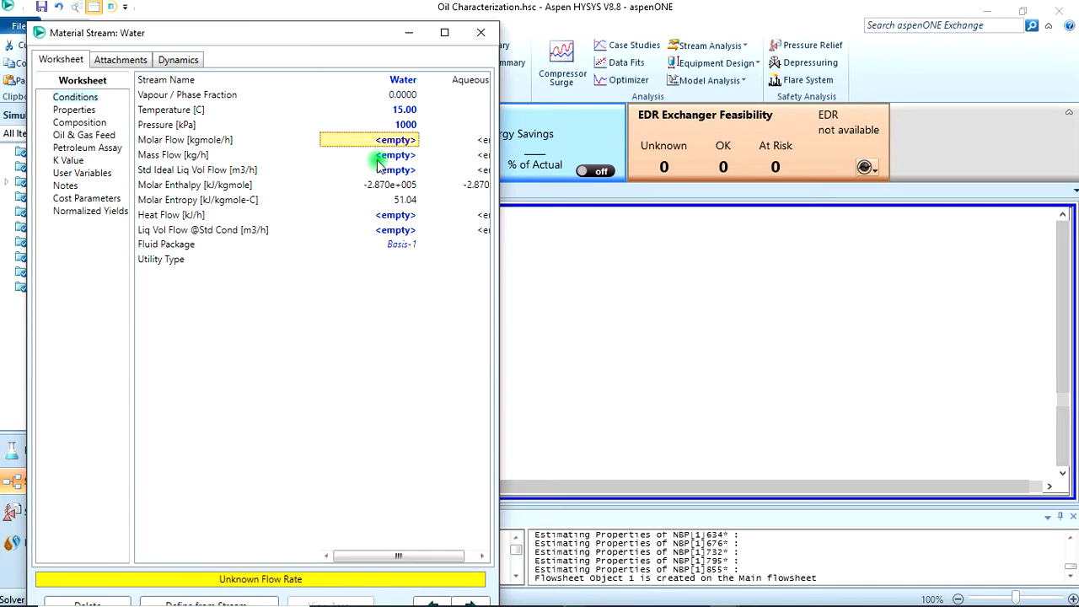
Set the Water stream's mass flow to 21600 kg/h and close the stream window.
{"action": "left_click", "coordinate": [385, 158]}
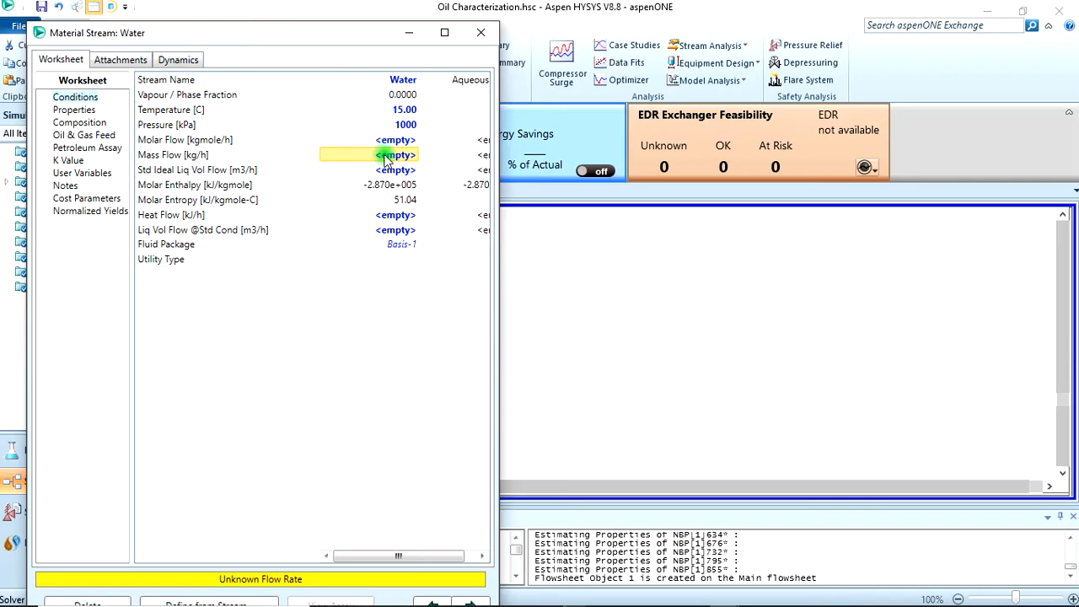
{"action": "type", "text": "2.1"}
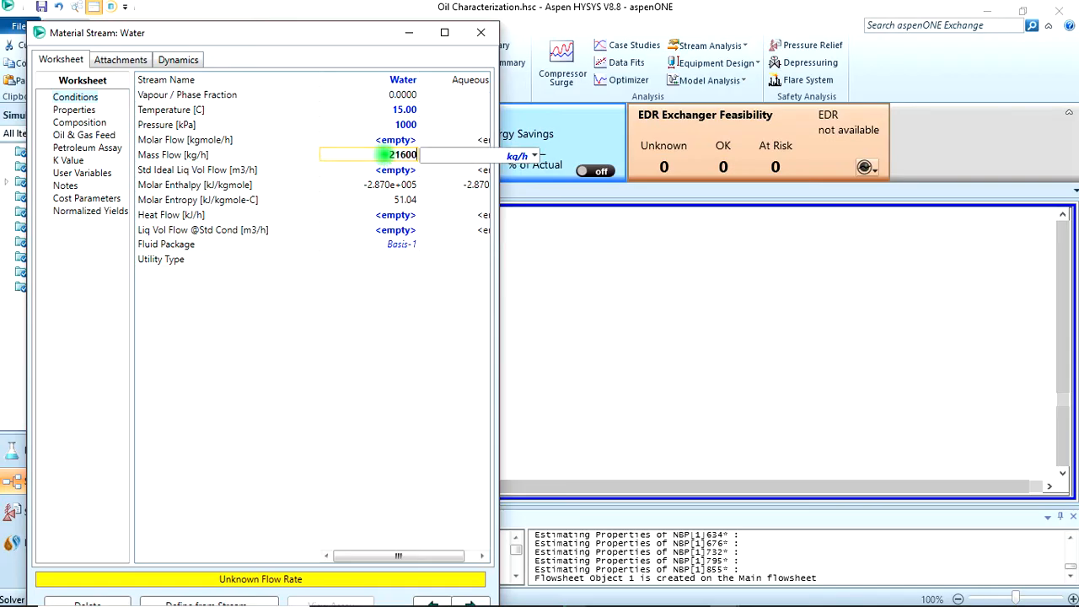
{"action": "type", "text": "60e+0"}
{"action": "key", "text": "Return"}
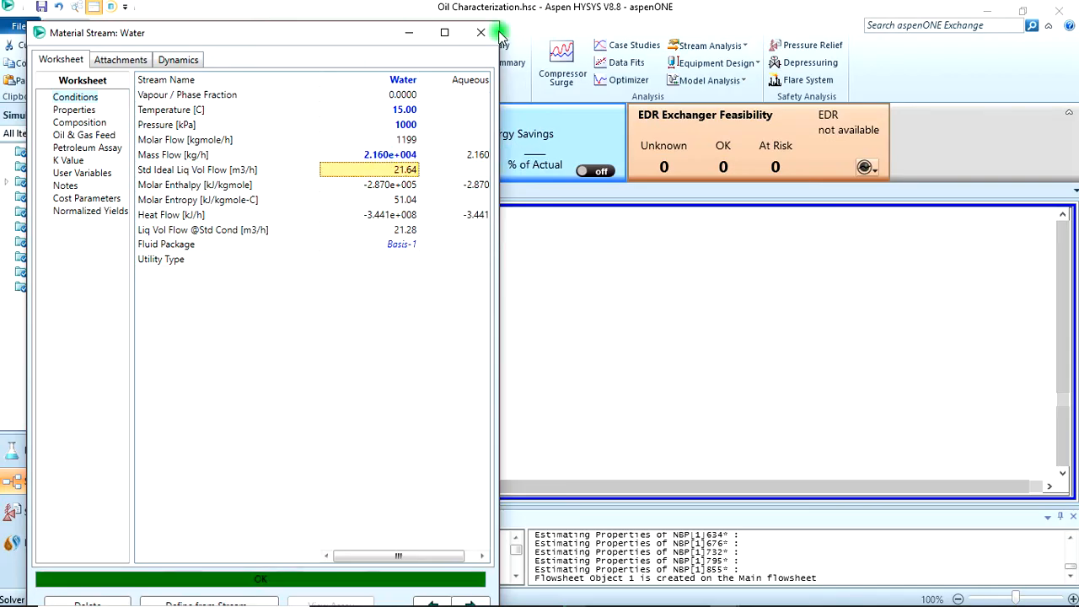
{"action": "left_click", "coordinate": [481, 32]}
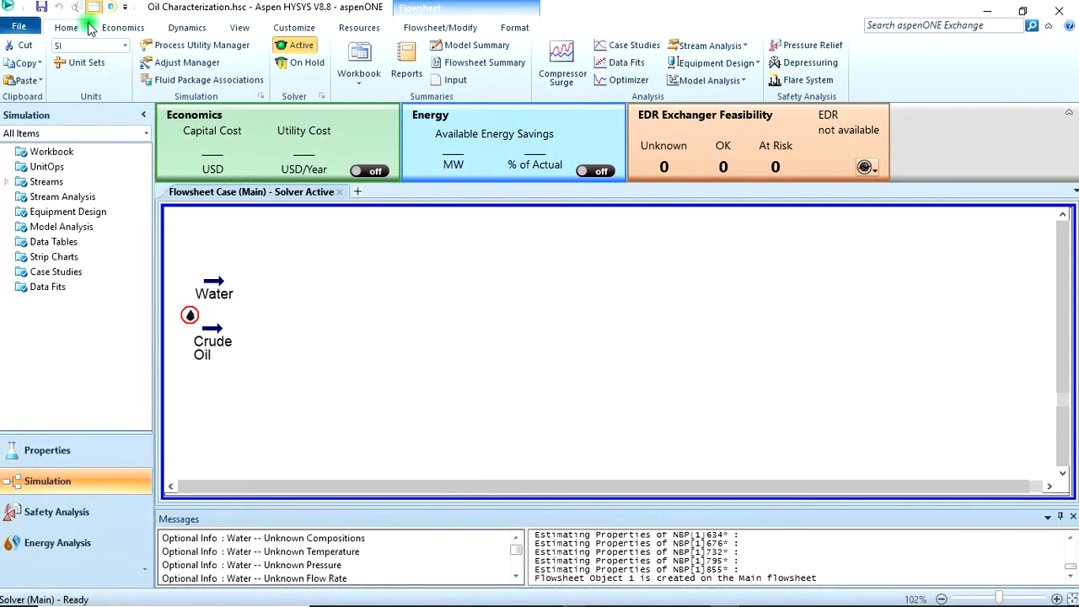
Open the model palette and place a Mixer beside the Water and Crude Oil streams.
{"action": "left_click", "coordinate": [421, 28]}
{"action": "left_click", "coordinate": [26, 77]}
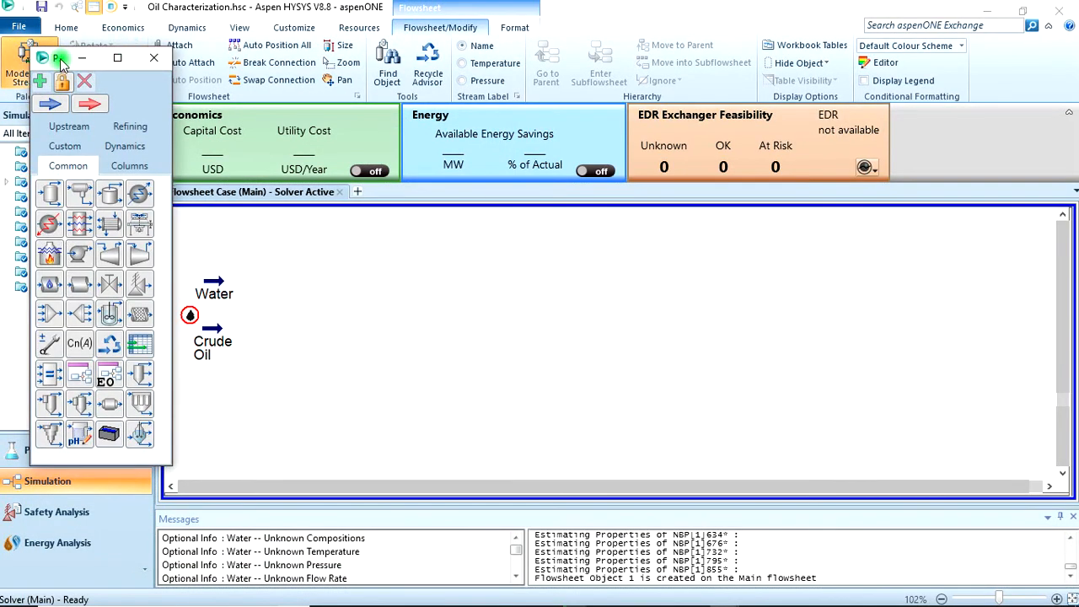
{"action": "left_click_drag", "start_coordinate": [61, 62], "coordinate": [39, 69]}
{"action": "left_click_drag", "start_coordinate": [32, 327], "coordinate": [275, 342]}
{"action": "left_click", "coordinate": [450, 290]}
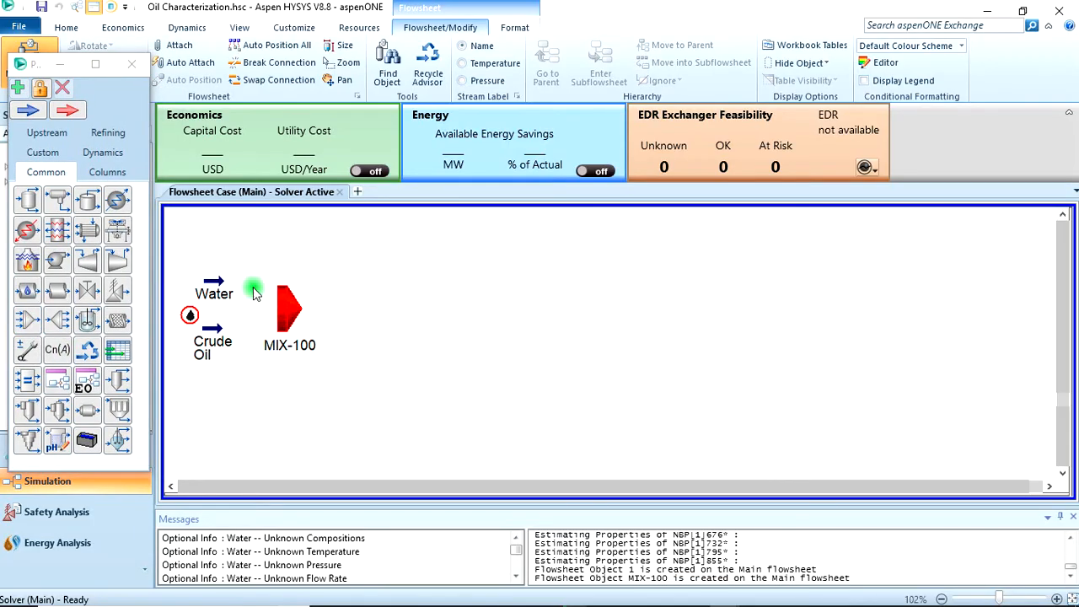
Connect the Water and Crude Oil streams to the inlets of mixer MIX-100.
{"action": "key", "text": "ctrl"}
{"action": "left_click_drag", "start_coordinate": [226, 284], "coordinate": [285, 297]}
{"action": "key", "text": "ctrl"}
{"action": "left_click_drag", "start_coordinate": [227, 331], "coordinate": [287, 311]}
Create an outlet stream named Mixer Outlet for MIX-100 and close the mixer window.
{"action": "double_click", "coordinate": [287, 310]}
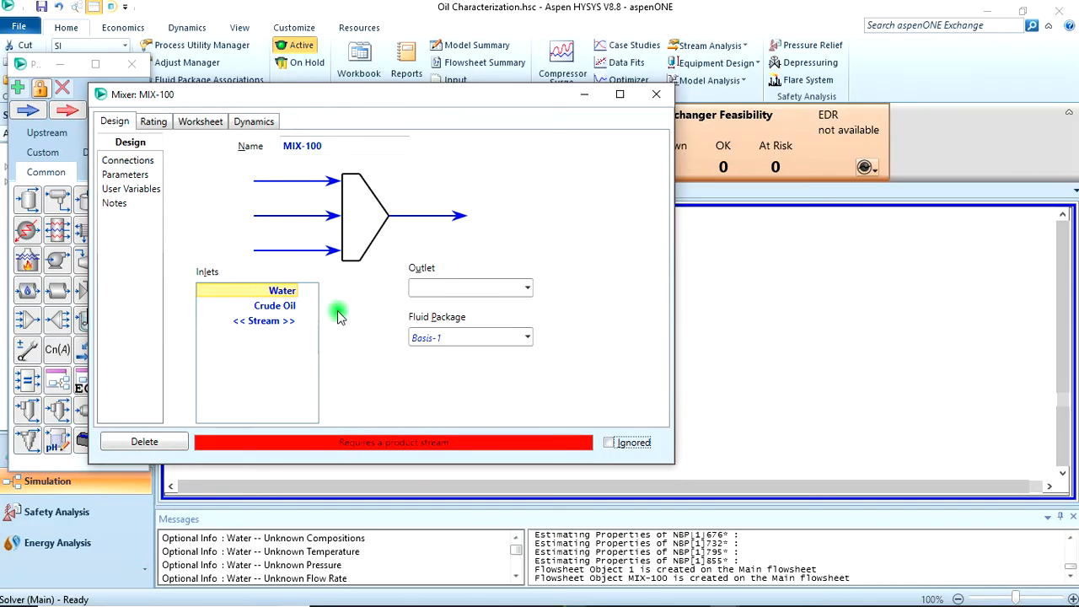
{"action": "left_click", "coordinate": [430, 284]}
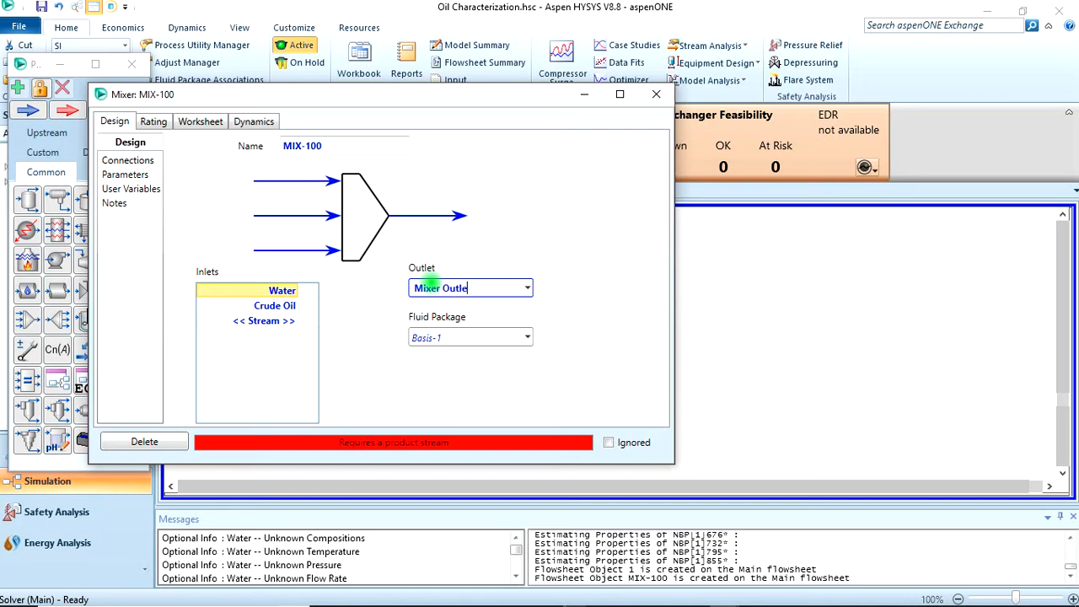
{"action": "key", "text": "Return"}
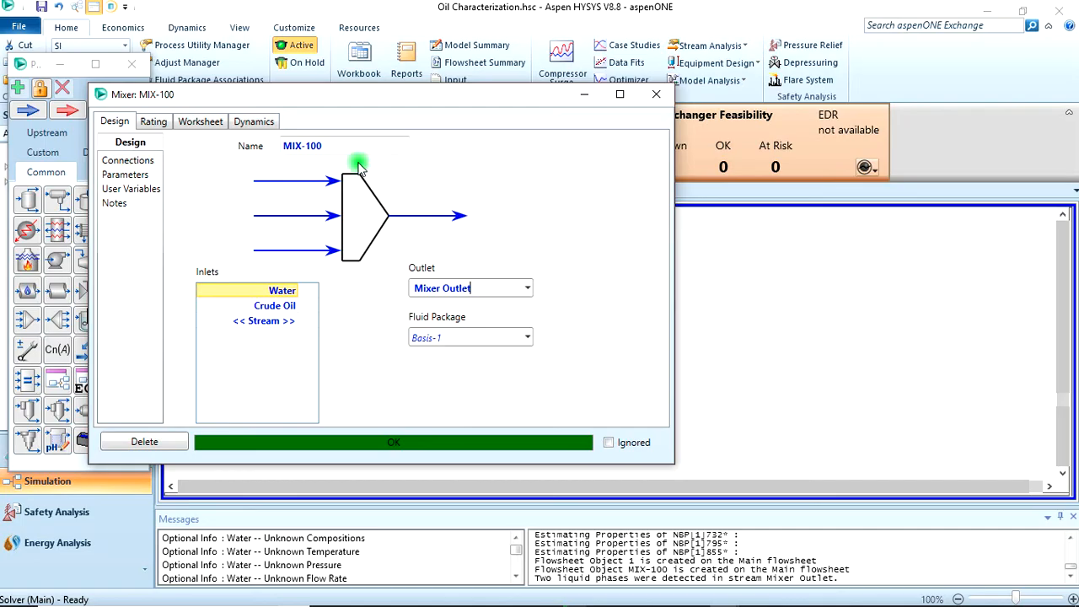
{"action": "left_click", "coordinate": [656, 93]}
{"action": "left_click", "coordinate": [502, 377]}
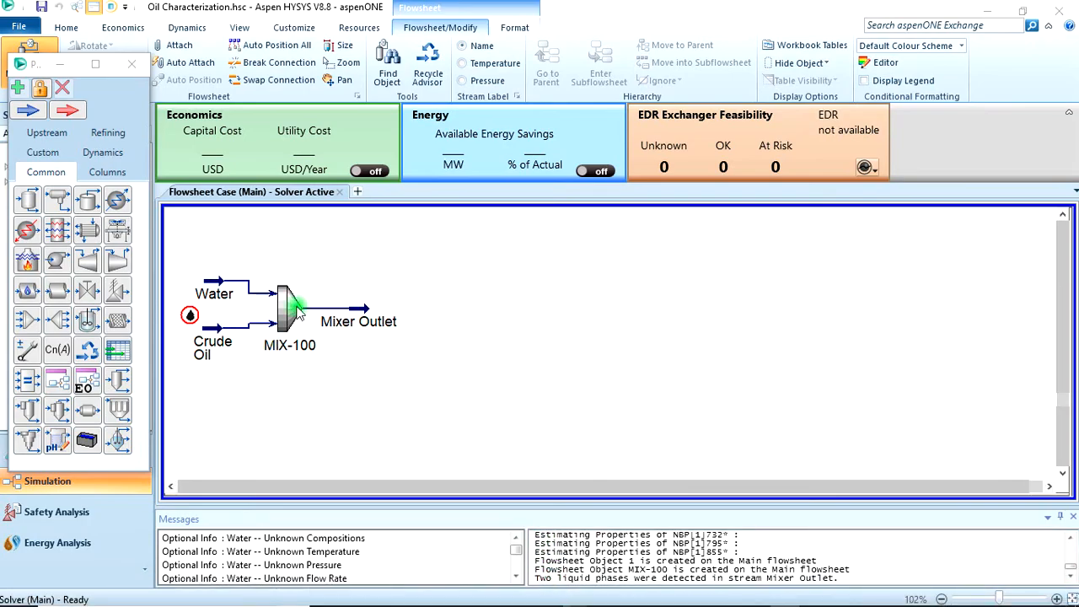
Add a Heater beside the Mixer Outlet stream, name it Heater1 and set Mixer Outlet as its inlet.
{"action": "left_click", "coordinate": [27, 231]}
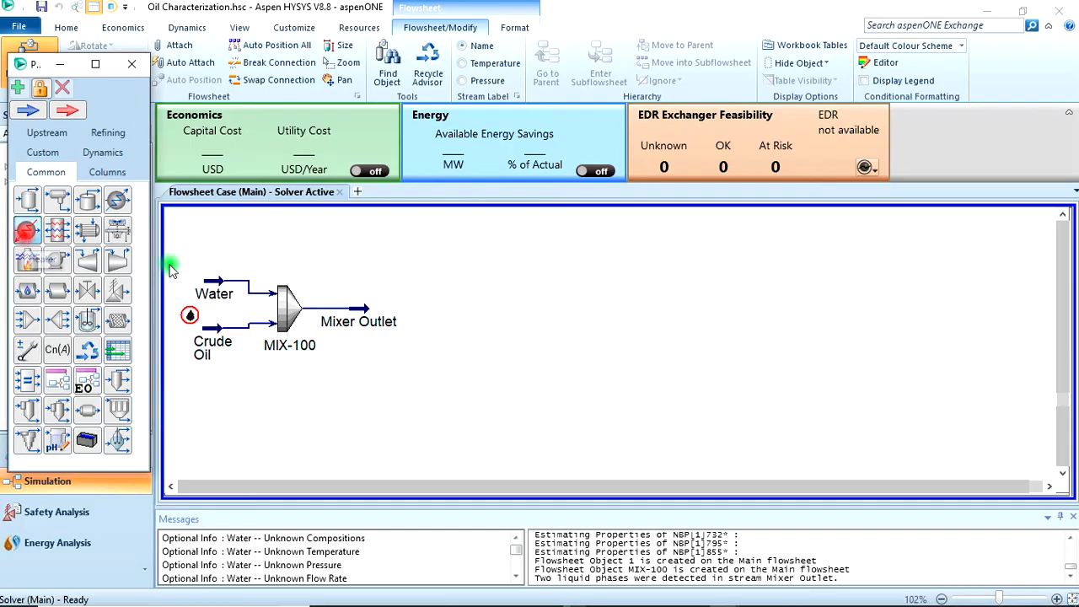
{"action": "left_click", "coordinate": [407, 333]}
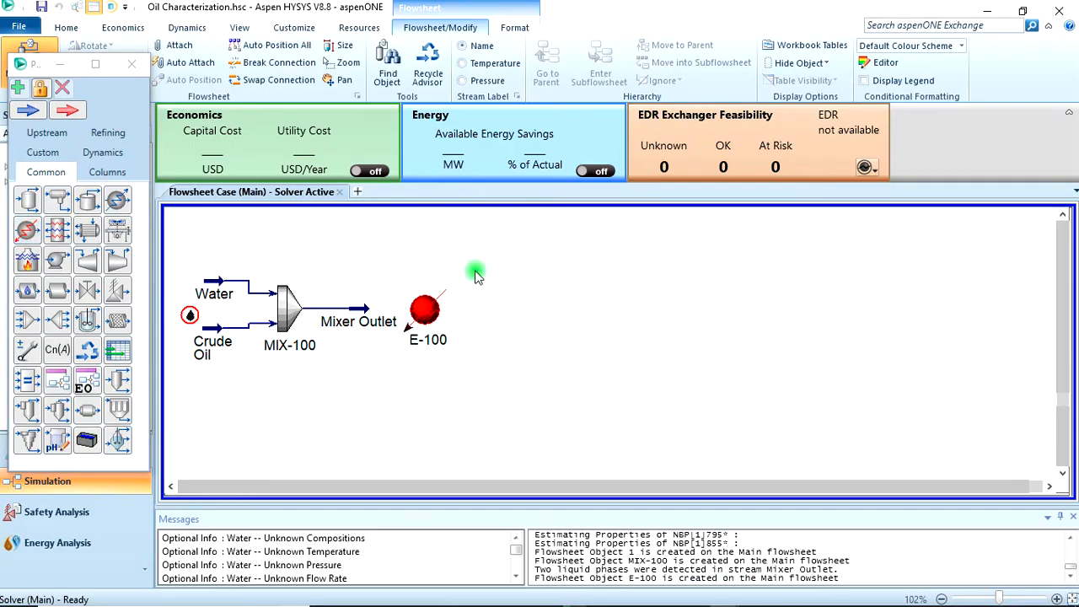
{"action": "double_click", "coordinate": [425, 310]}
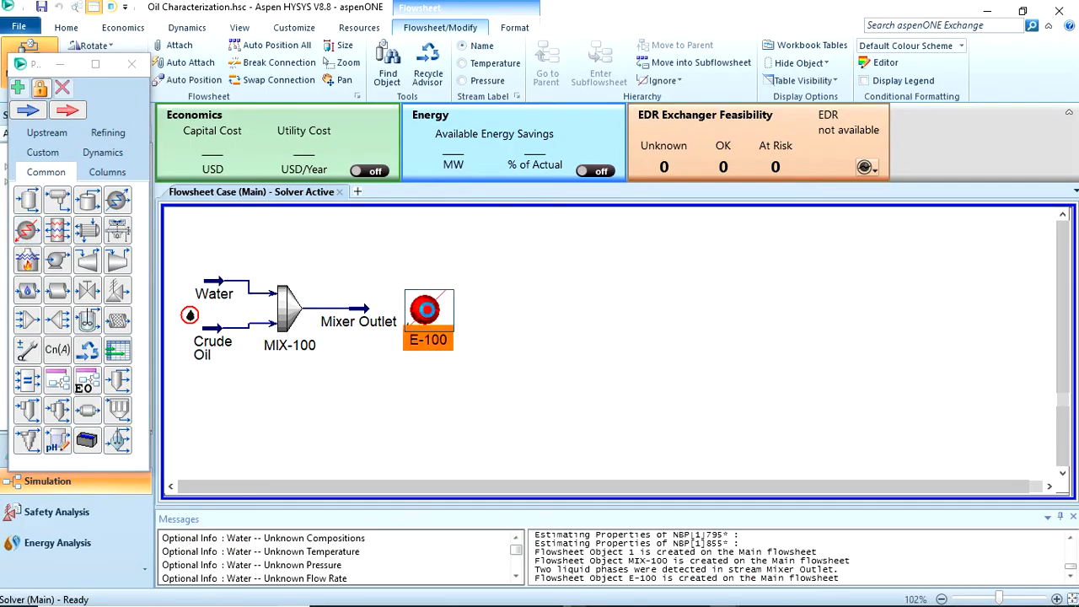
{"action": "left_click", "coordinate": [342, 162]}
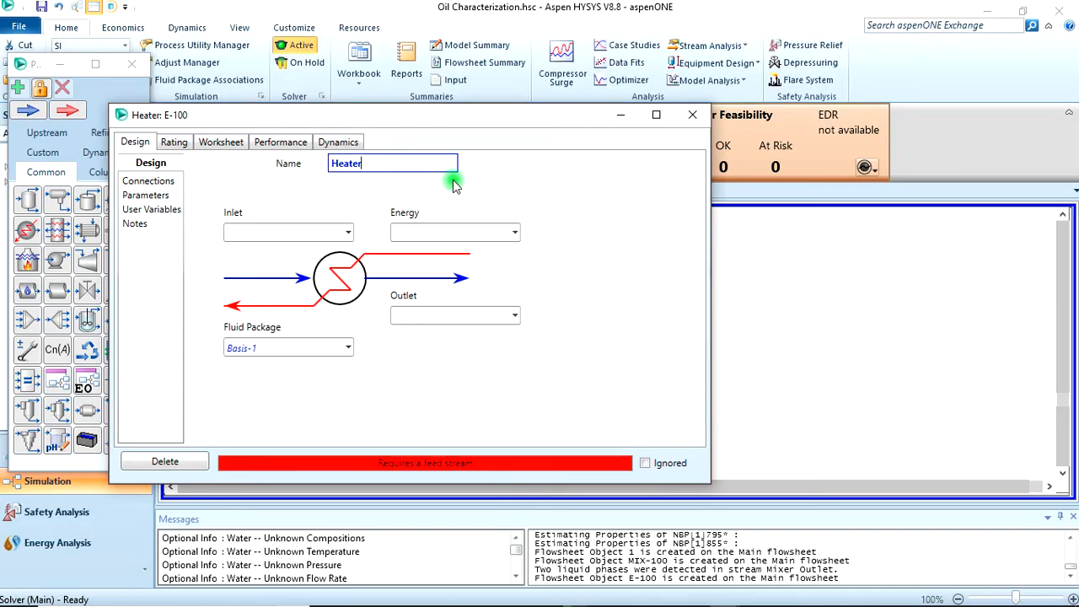
{"action": "left_click", "coordinate": [347, 229]}
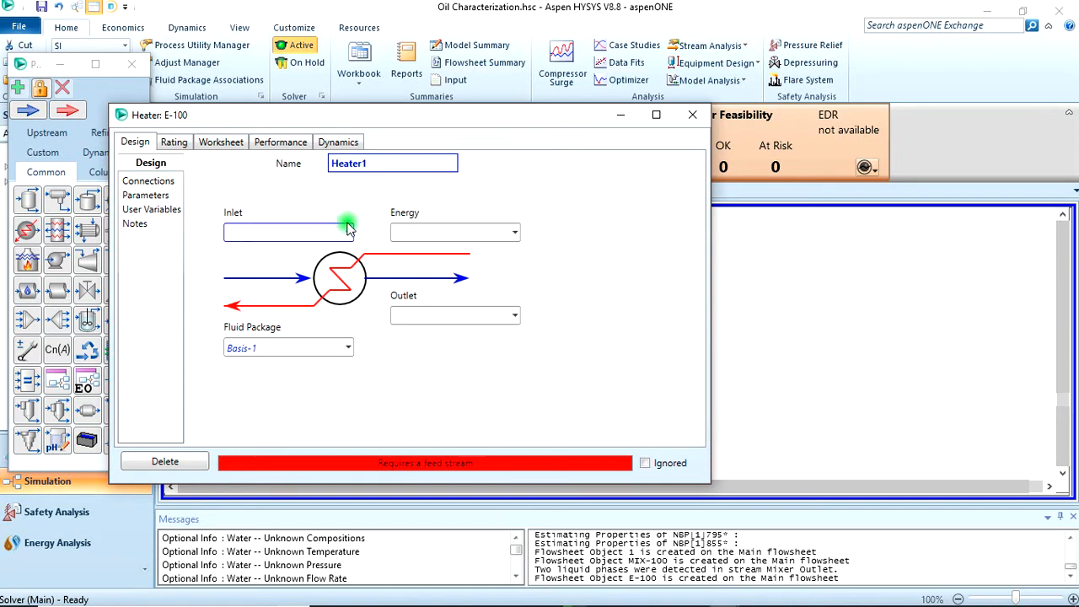
{"action": "left_click", "coordinate": [349, 236]}
{"action": "left_click", "coordinate": [297, 254]}
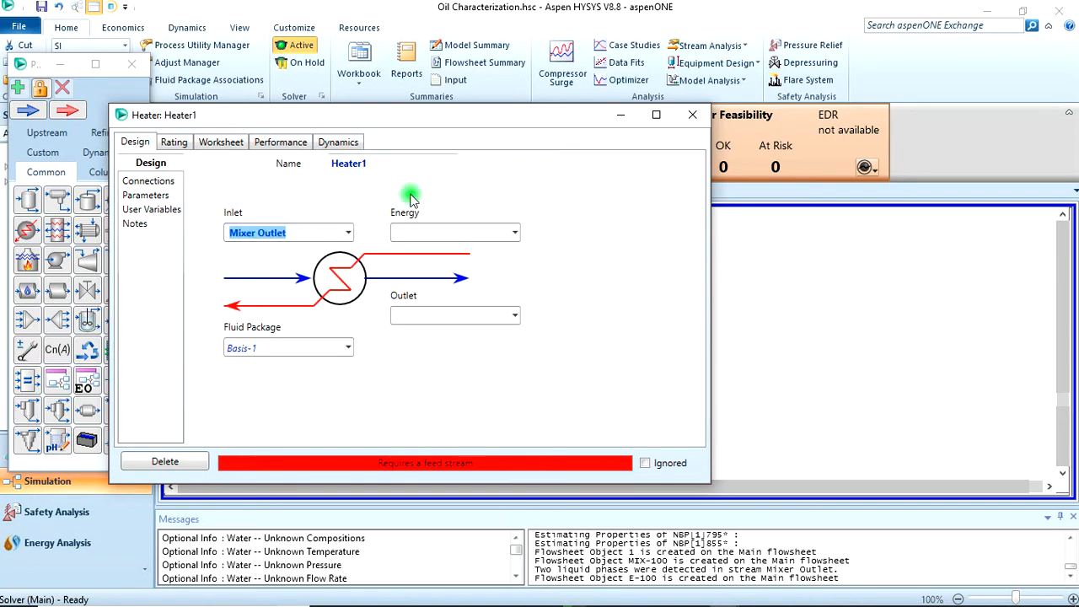
Name the heater's energy stream Heated Crude, and try to move that name to the outlet stream instead.
{"action": "left_click", "coordinate": [422, 229]}
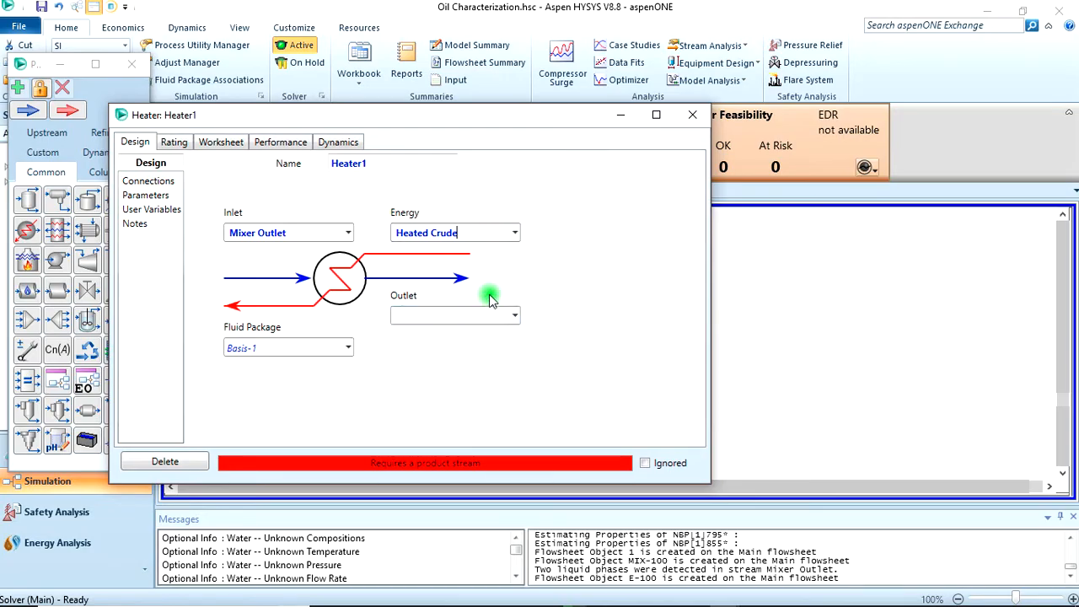
{"action": "double_click", "coordinate": [466, 234]}
{"action": "key", "text": "ctrl+c"}
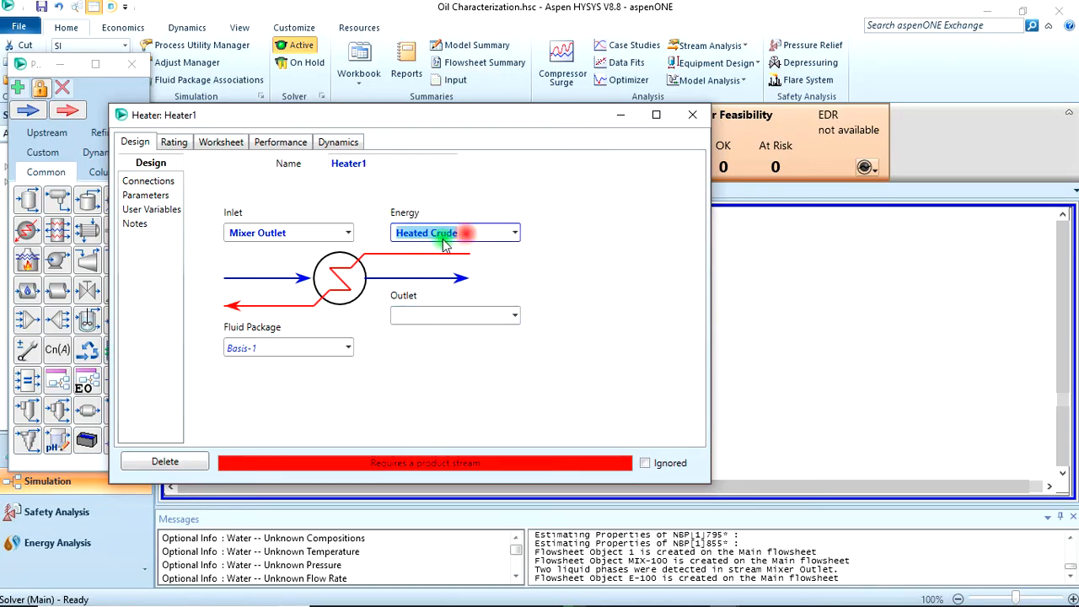
{"action": "key", "text": "Delete"}
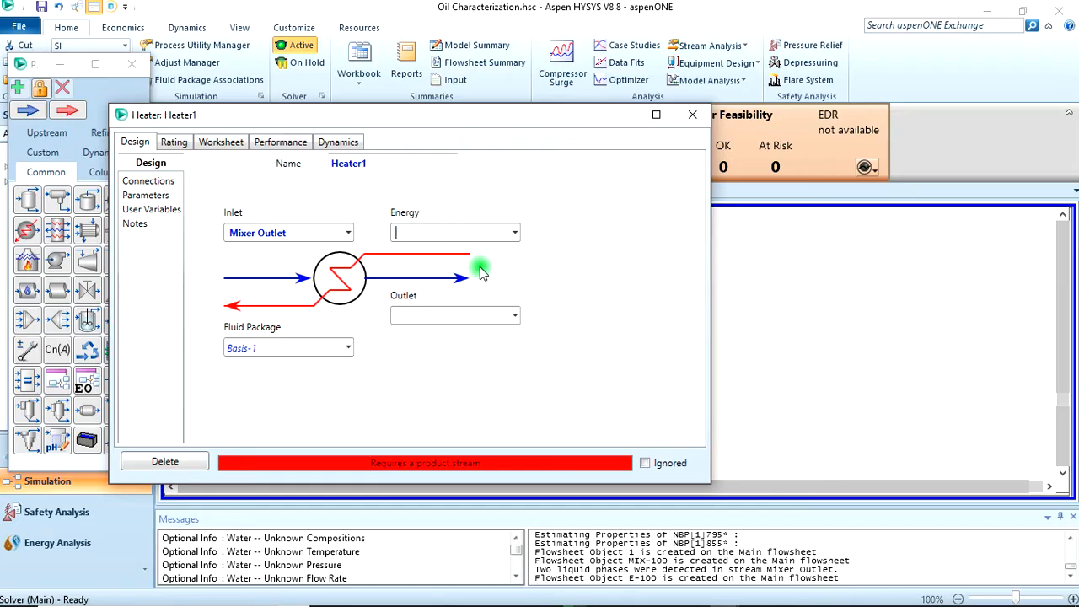
{"action": "left_click", "coordinate": [428, 314]}
{"action": "key", "text": "ctrl+v"}
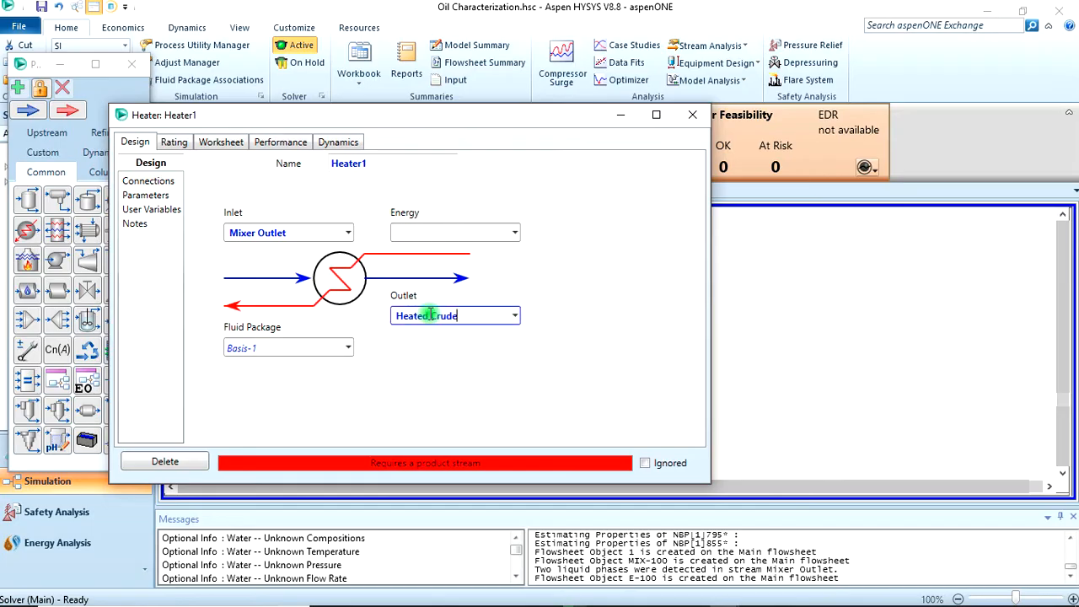
{"action": "left_click", "coordinate": [421, 234]}
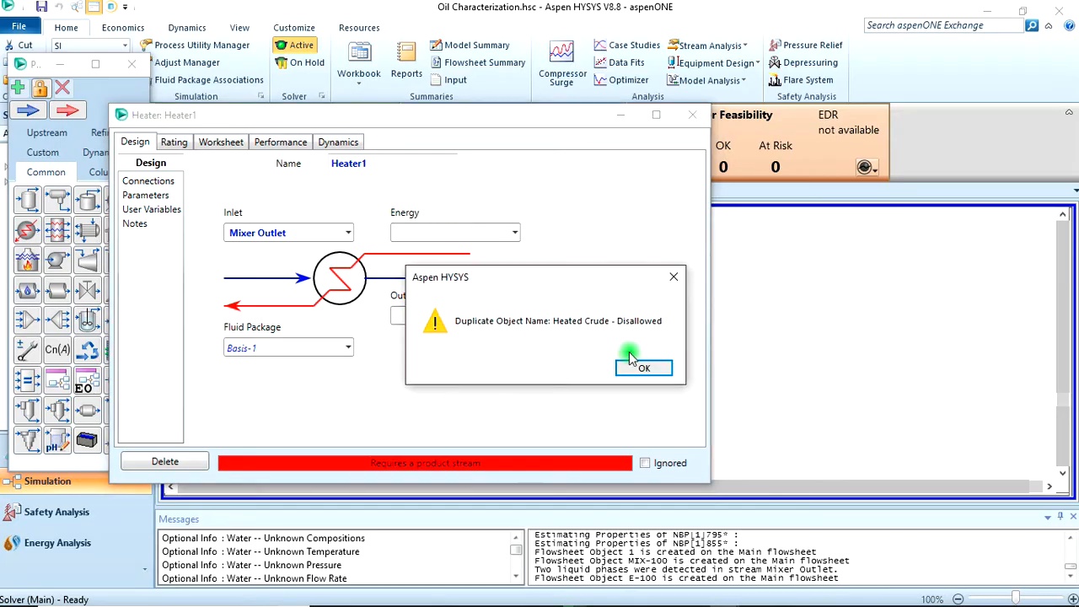
{"action": "left_click", "coordinate": [640, 370]}
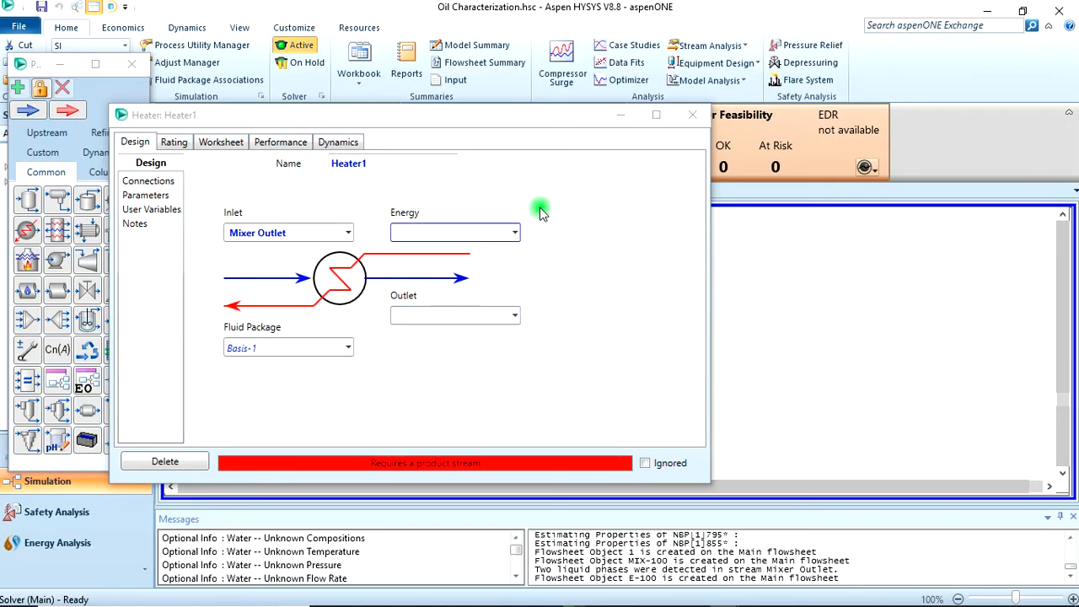
Close the heater window and delete the misplaced Heated Crude energy stream from the flowsheet.
{"action": "left_click", "coordinate": [692, 115]}
{"action": "left_click", "coordinate": [727, 364]}
{"action": "left_click", "coordinate": [505, 290]}
{"action": "key", "text": "Delete"}
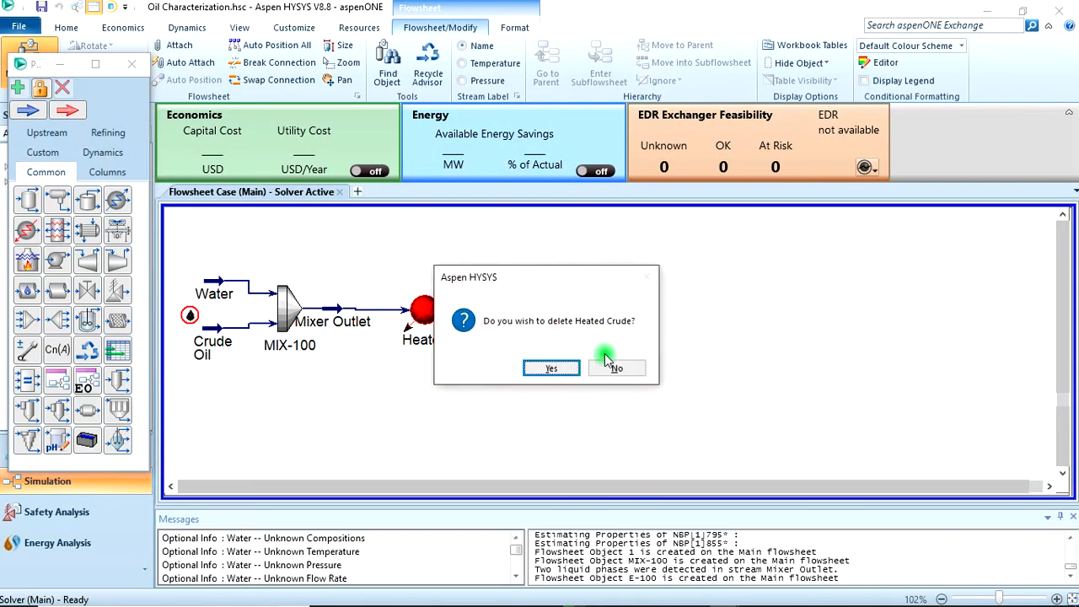
{"action": "left_click", "coordinate": [603, 365]}
Reopen Heater1 and set its outlet stream to Heated Crude and its energy stream to Heater1 Q.
{"action": "double_click", "coordinate": [425, 312]}
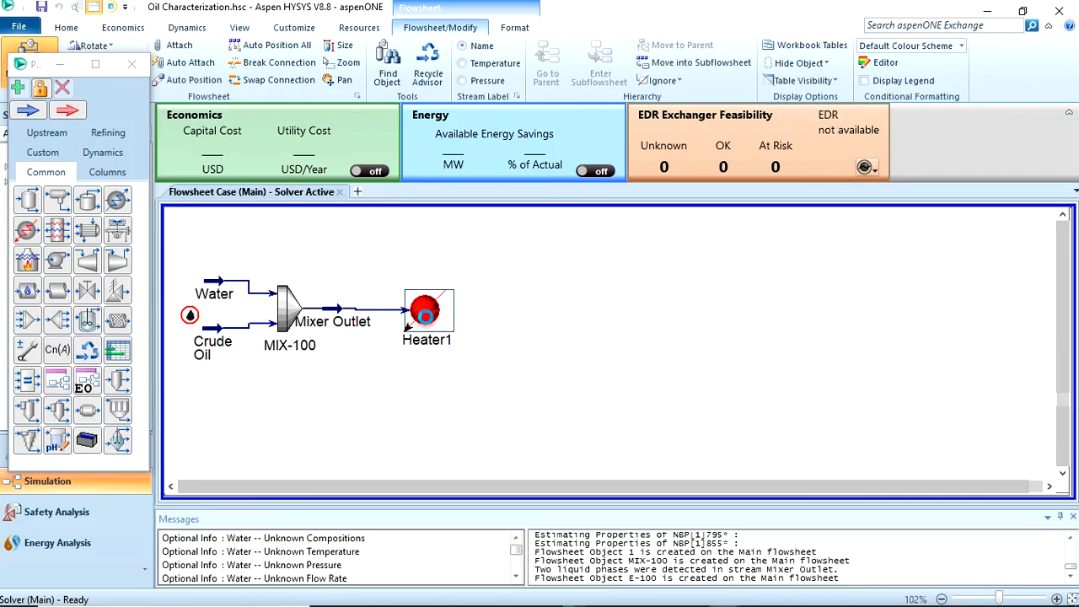
{"action": "left_click", "coordinate": [446, 339]}
{"action": "type", "text": "Heated Crude"}
{"action": "key", "text": "Return"}
{"action": "left_click", "coordinate": [423, 250]}
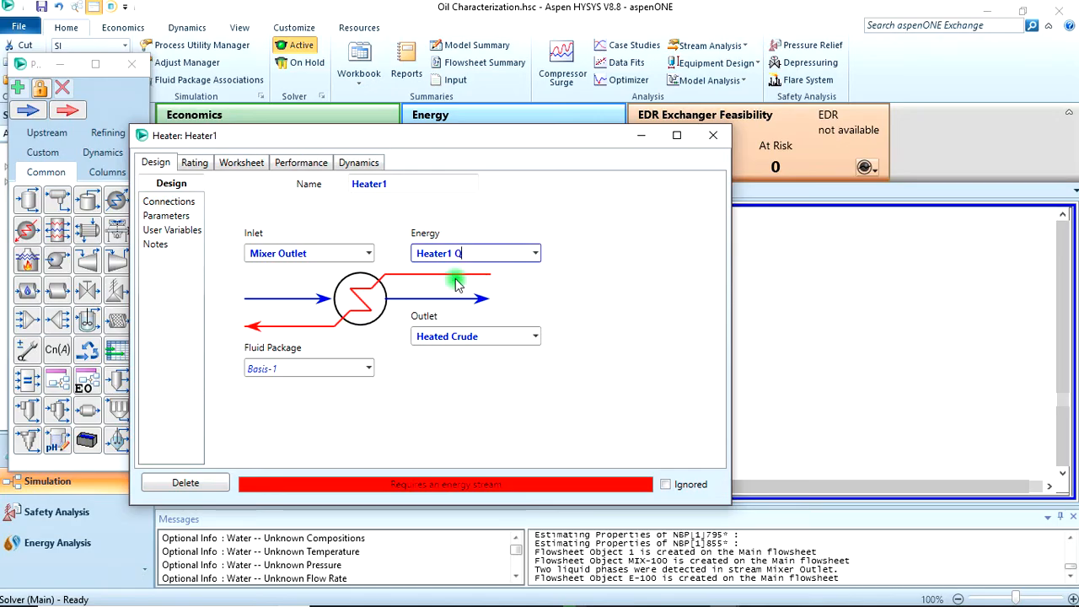
{"action": "left_click", "coordinate": [440, 250]}
{"action": "key", "text": "Return"}
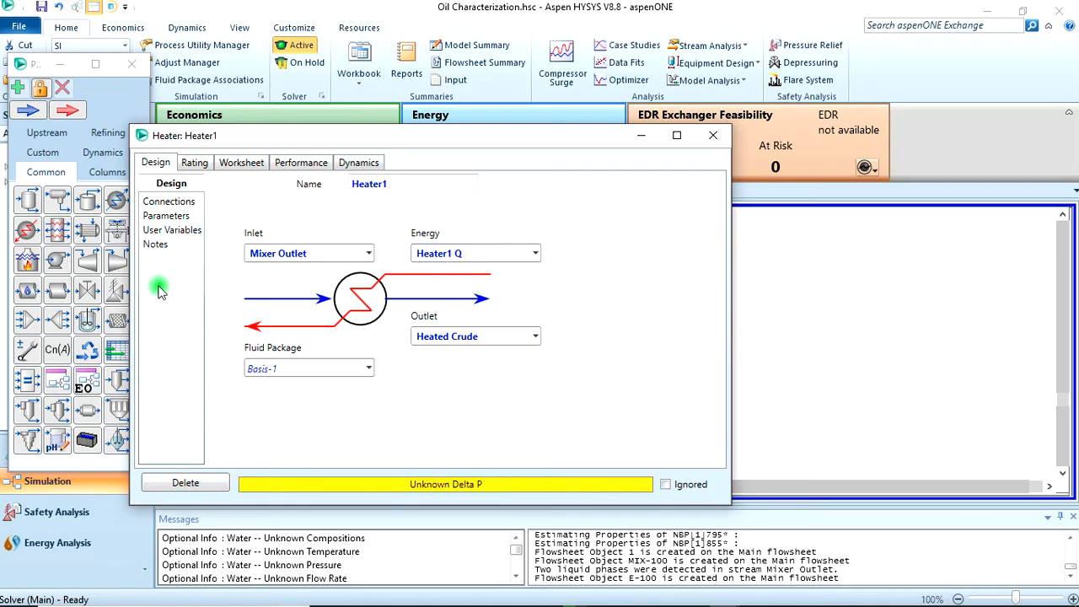
Set Heater1's Delta P to 50 kPa and open the heater's stream conditions worksheet.
{"action": "left_click", "coordinate": [164, 216]}
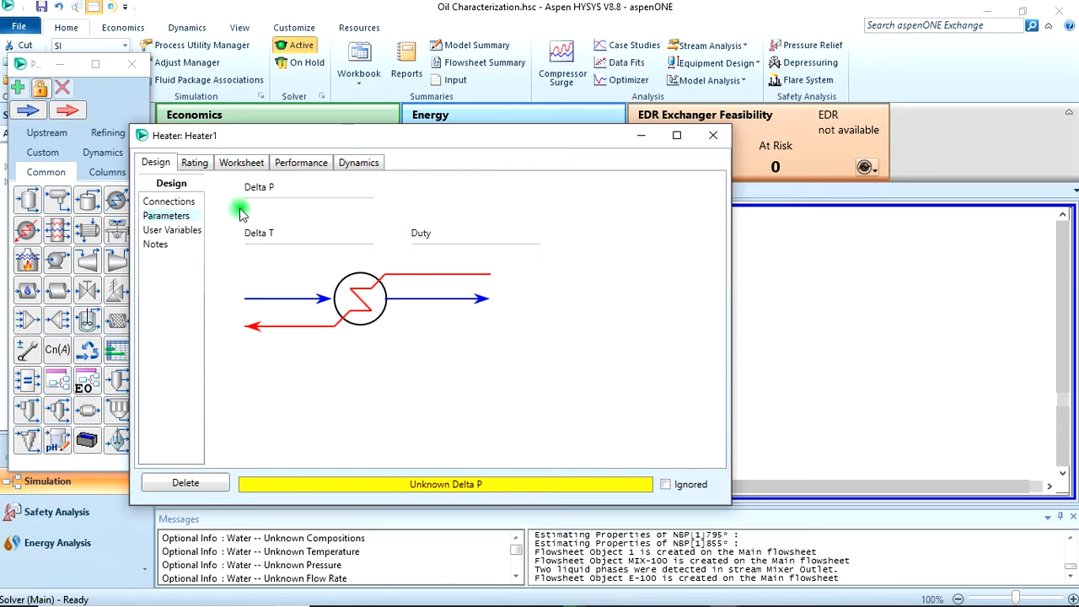
{"action": "left_click", "coordinate": [317, 202]}
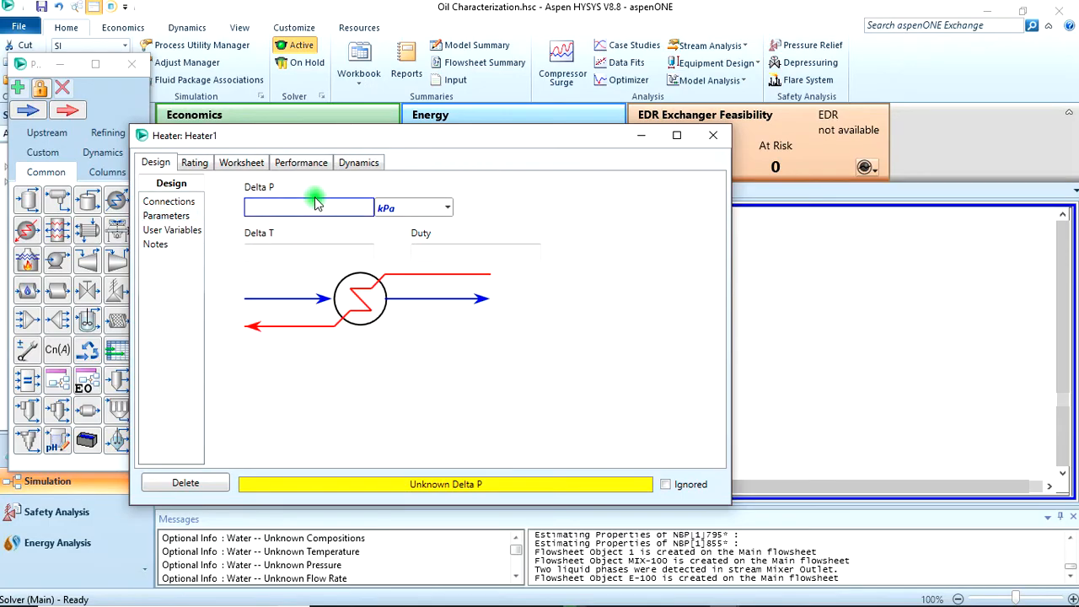
{"action": "key", "text": "Return"}
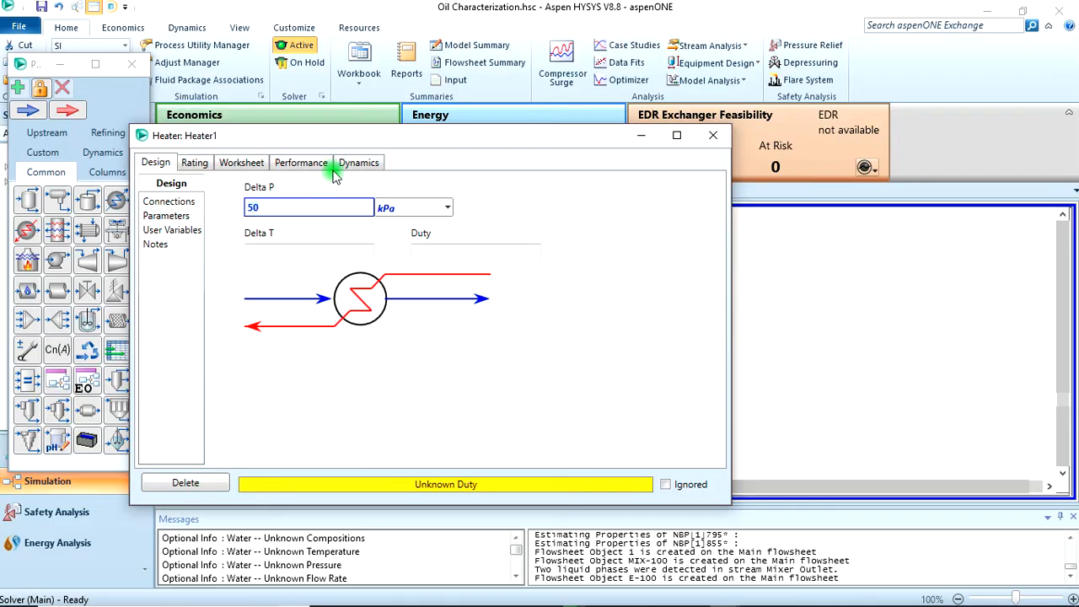
{"action": "left_click", "coordinate": [236, 163]}
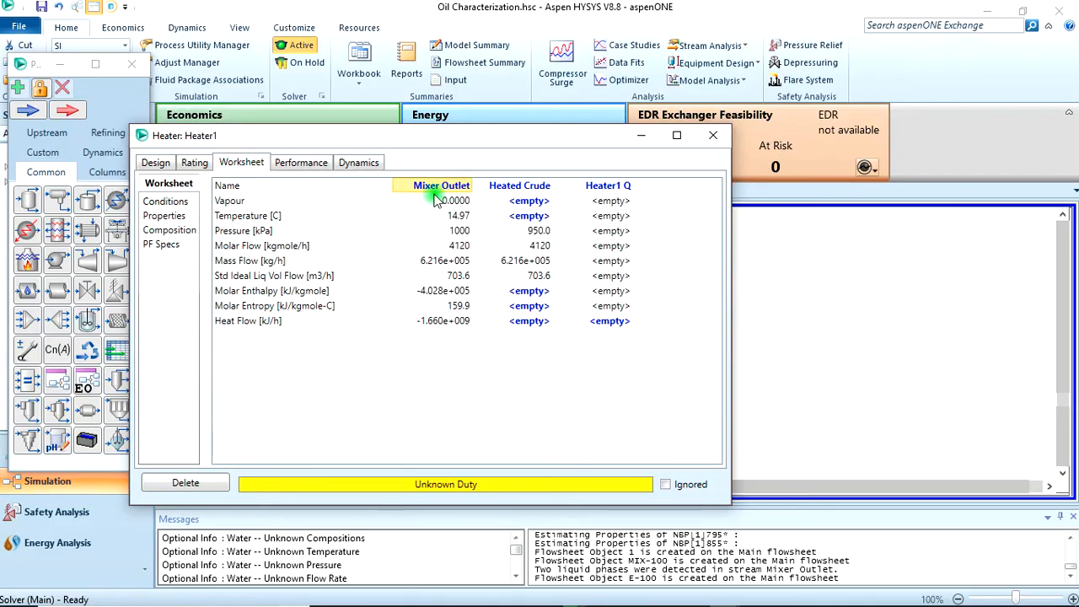
Set the Heated Crude temperature to 65 °C in Heater1's worksheet and close the heater window.
{"action": "left_click", "coordinate": [537, 218]}
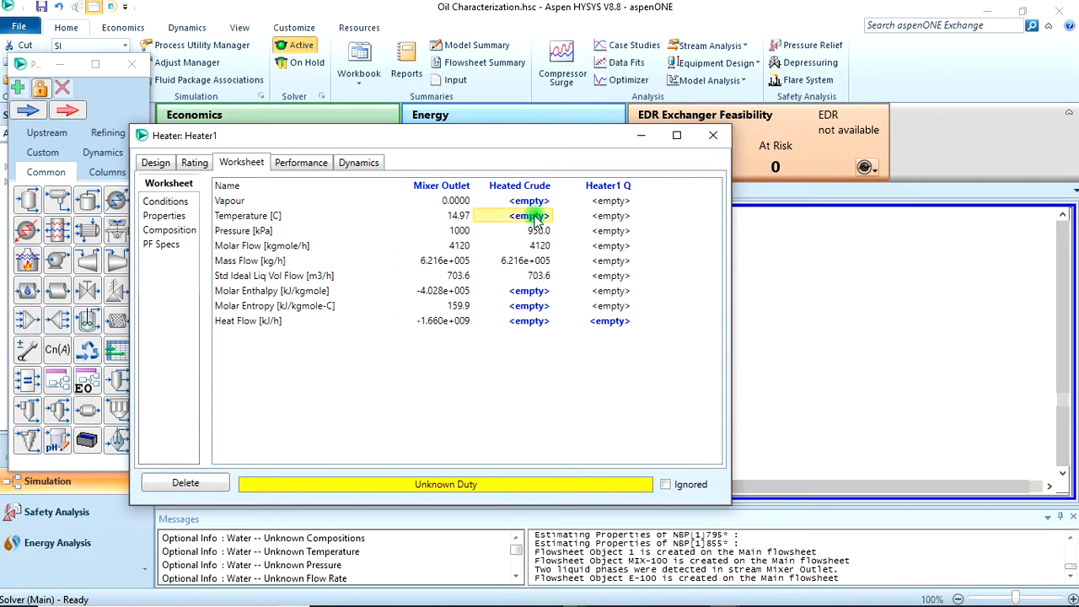
{"action": "type", "text": "65"}
{"action": "key", "text": "Return"}
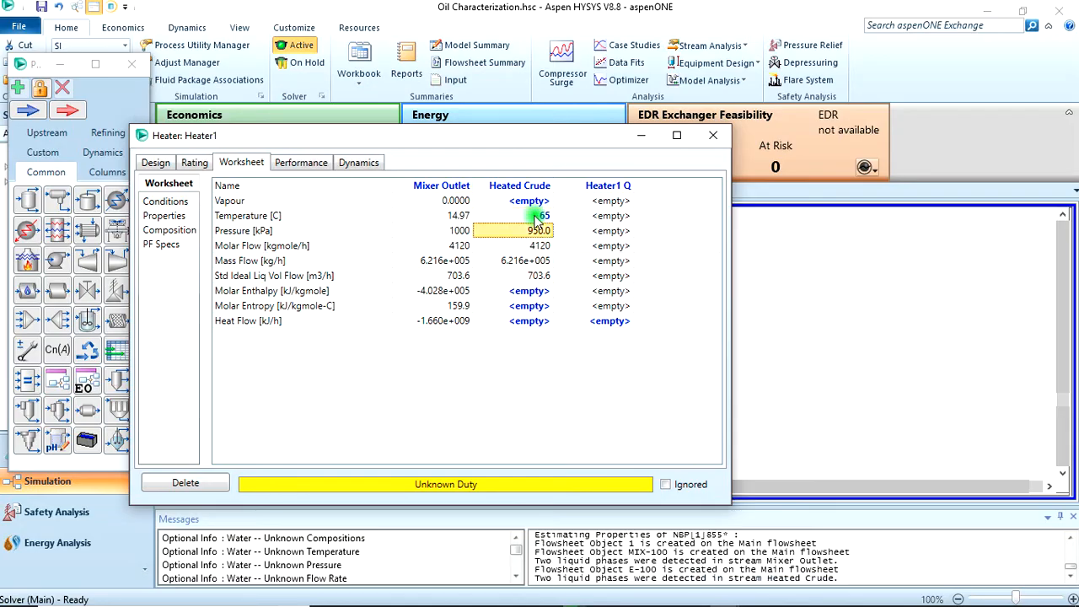
{"action": "left_click", "coordinate": [714, 136]}
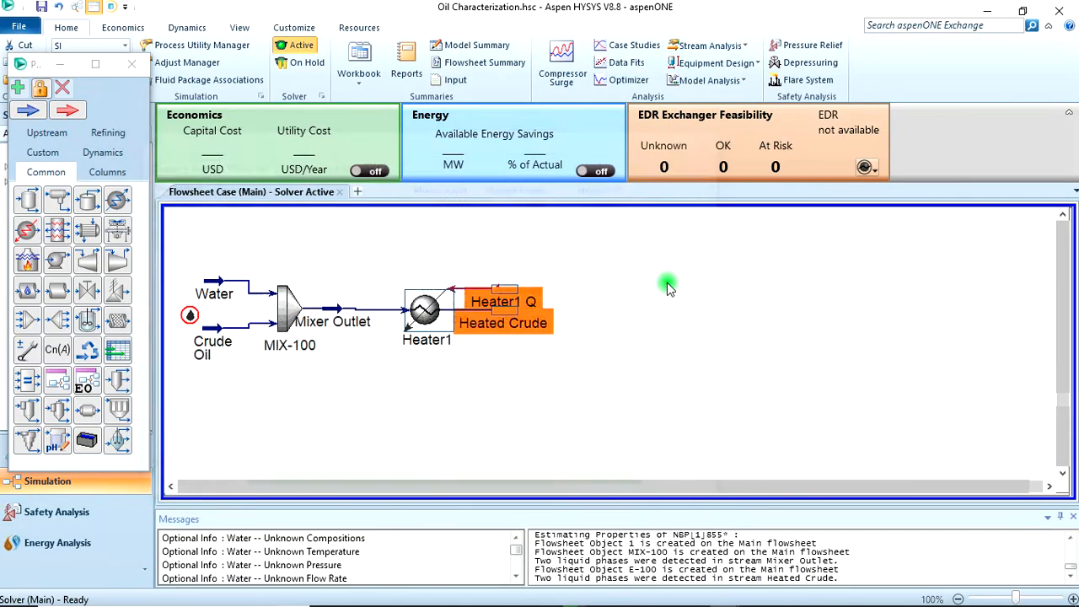
Move the Heater1 Q energy stream above Heater1 and rotate its arrow to point down towards the heater.
{"action": "mouse_move", "coordinate": [498, 314]}
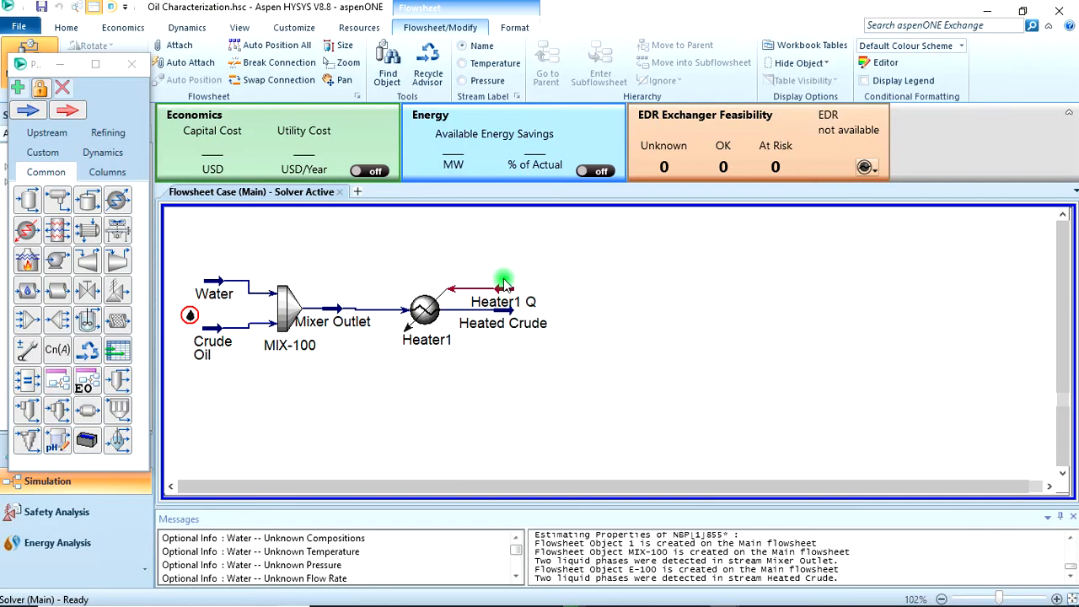
{"action": "left_click_drag", "start_coordinate": [508, 292], "coordinate": [458, 261]}
{"action": "left_click", "coordinate": [545, 255]}
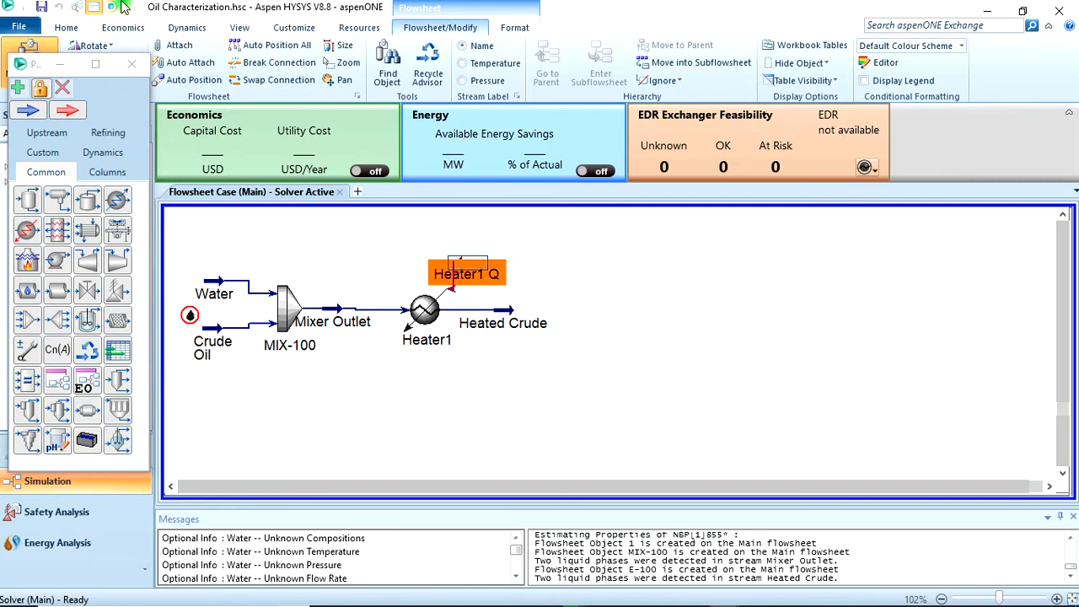
{"action": "left_click", "coordinate": [95, 47]}
{"action": "left_click", "coordinate": [95, 47]}
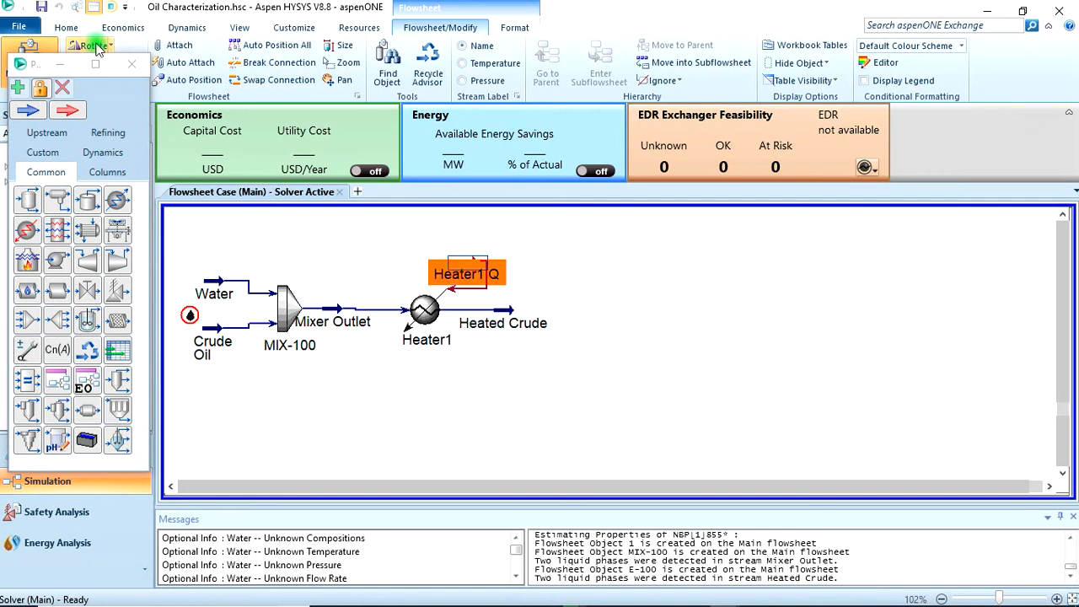
{"action": "left_click", "coordinate": [96, 46]}
{"action": "left_click", "coordinate": [590, 245]}
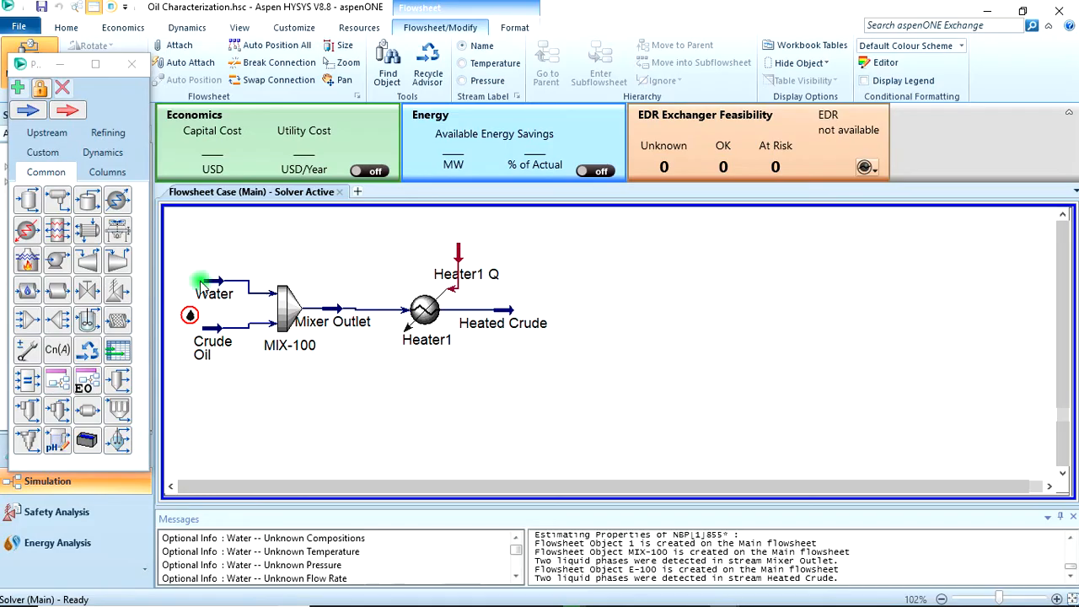
Place a shell and tube heat exchanger on the flowsheet just after the Heated Crude stream.
{"action": "left_click", "coordinate": [88, 229]}
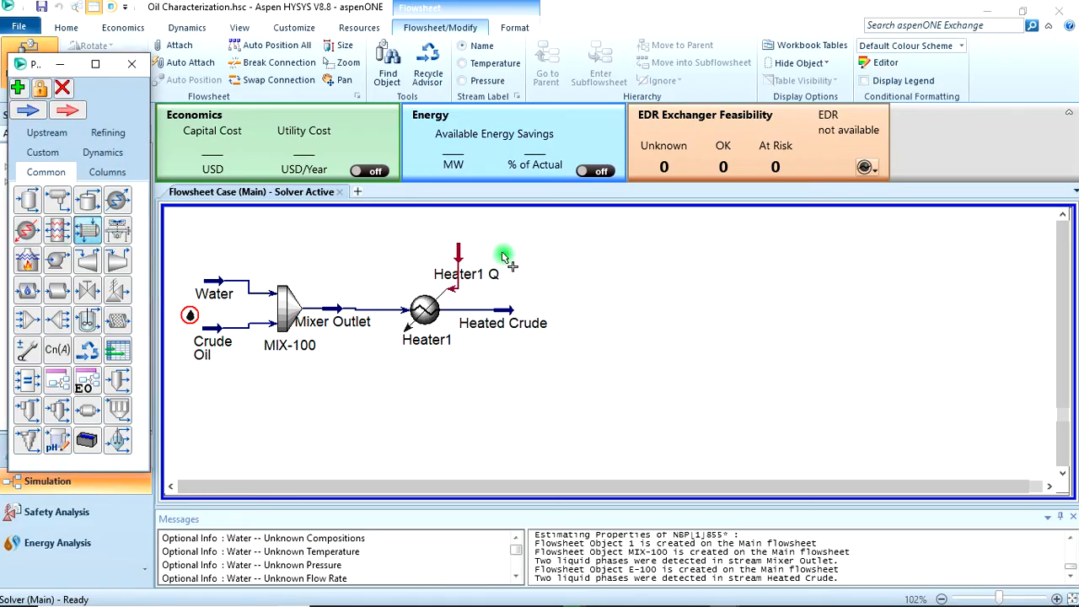
{"action": "left_click", "coordinate": [548, 339]}
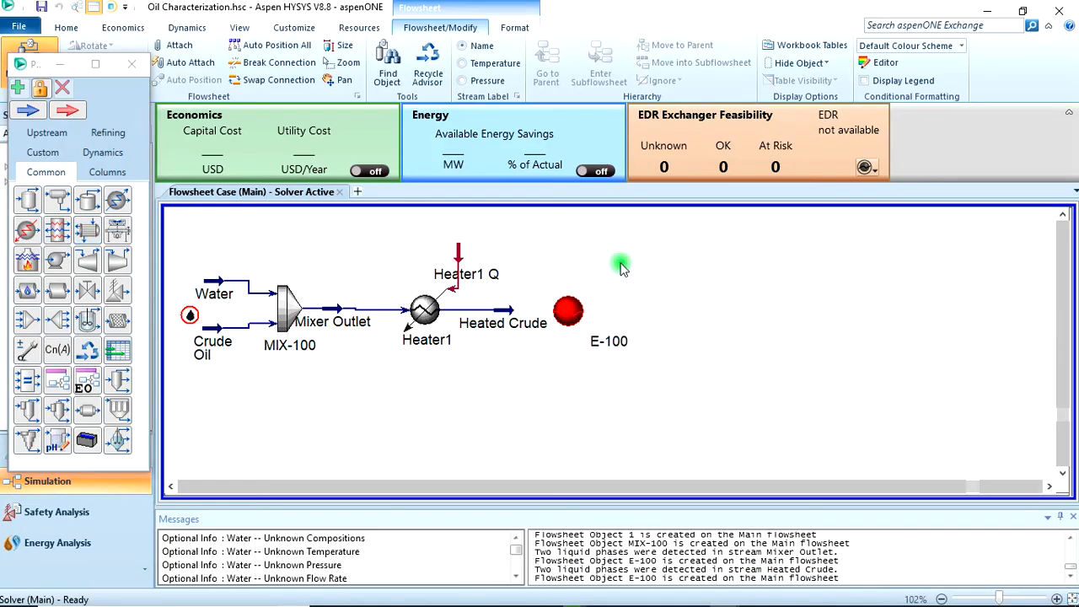
{"action": "mouse_move", "coordinate": [570, 315]}
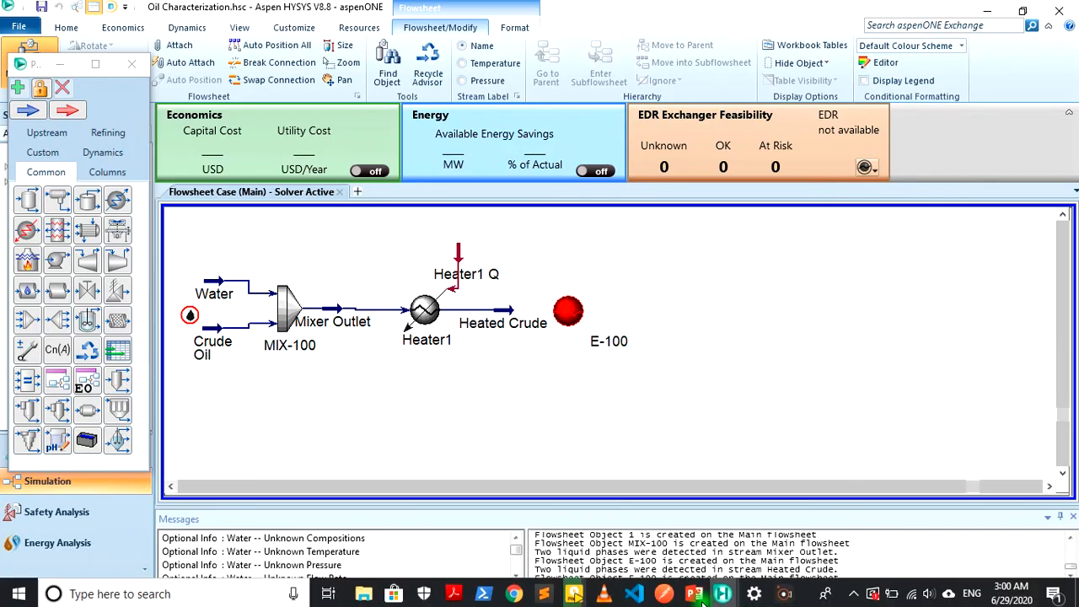
Switch to the PowerPoint slide show, read the shell inlet stream conditions in the problem statement, and return to HYSYS.
{"action": "key", "text": "alt+Tab"}
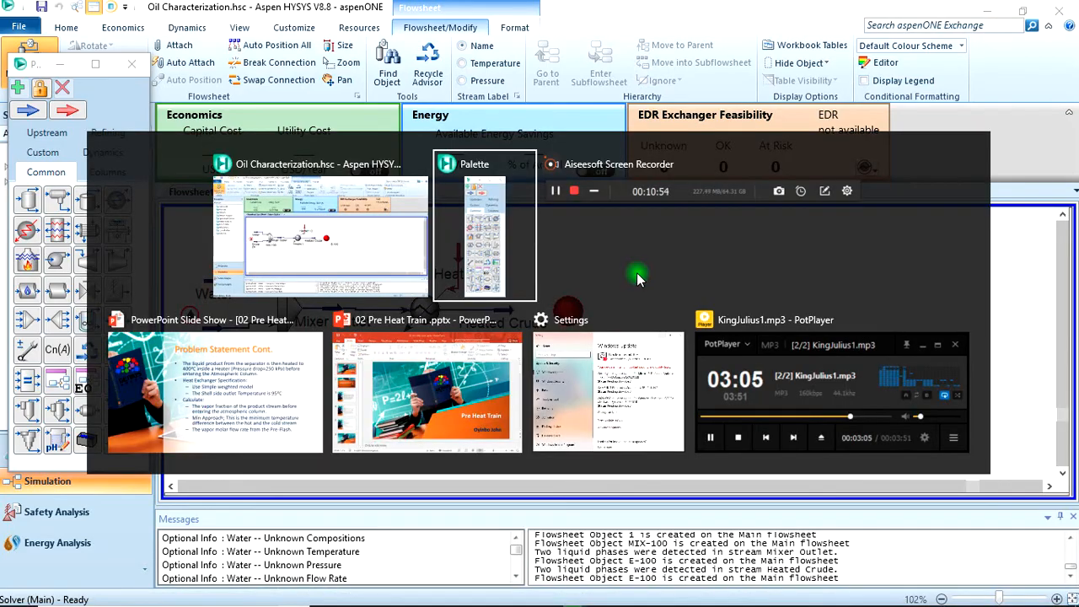
{"action": "key", "text": "alt+Tab"}
{"action": "key", "text": "alt+Tab"}
{"action": "key", "text": "alt+Tab"}
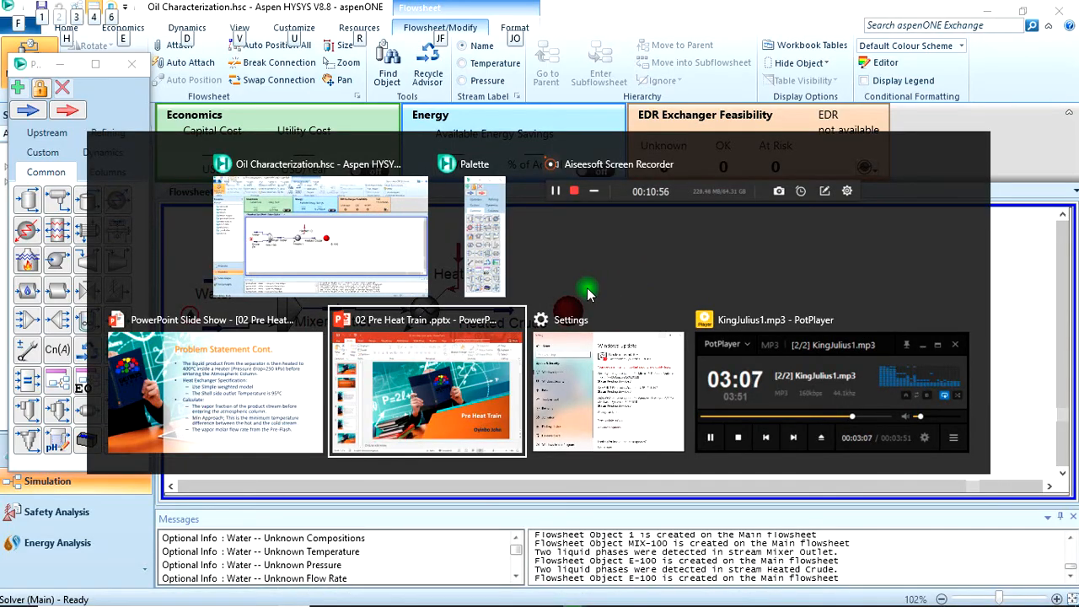
{"action": "key", "text": "alt+shift+Tab"}
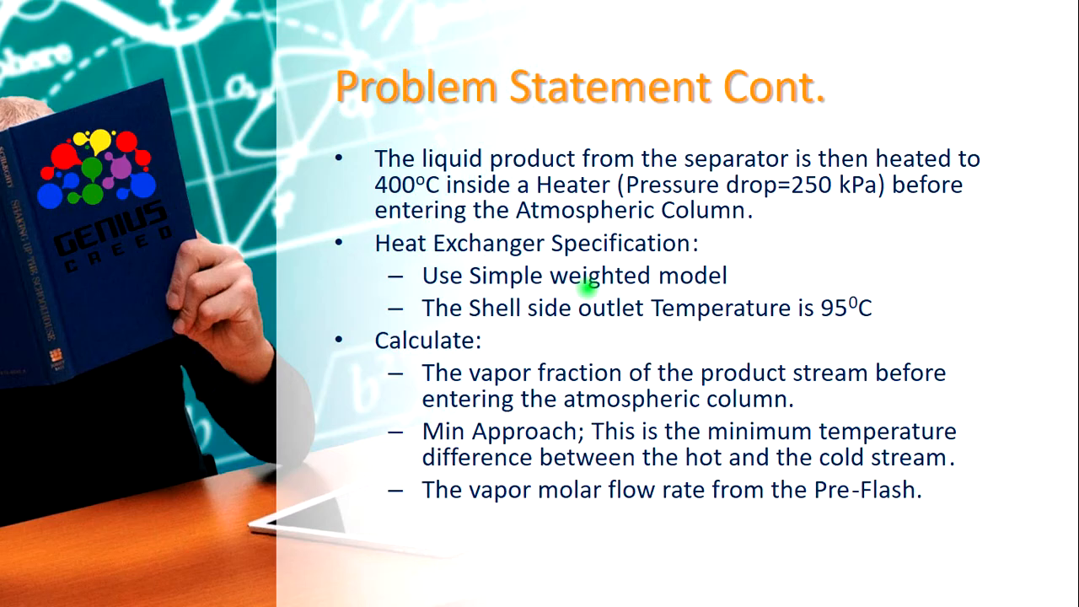
{"action": "key", "text": "Left"}
{"action": "key", "text": "Left"}
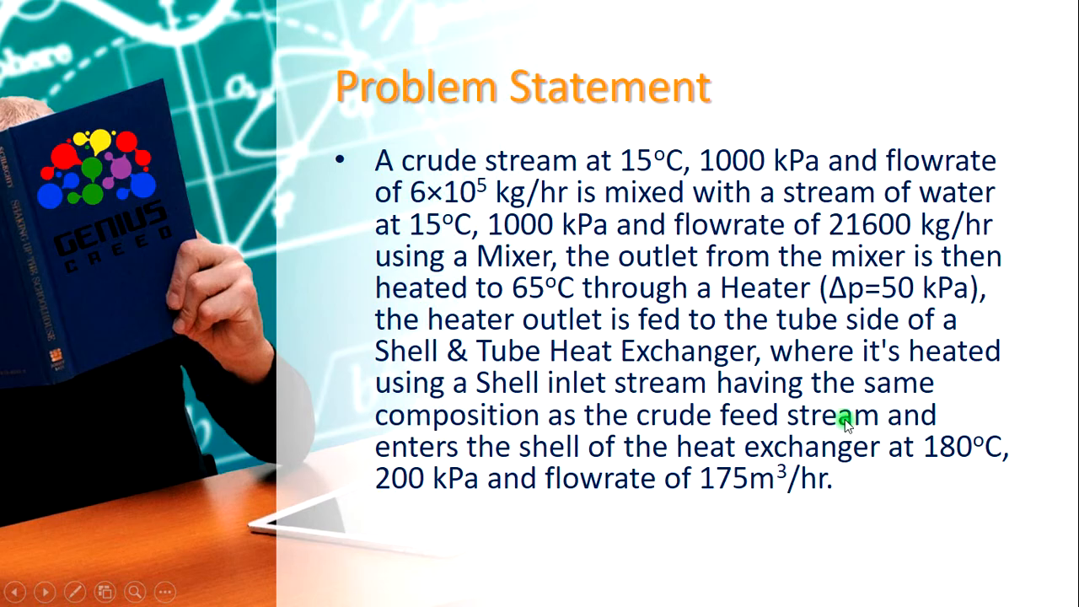
{"action": "key", "text": "alt+Tab"}
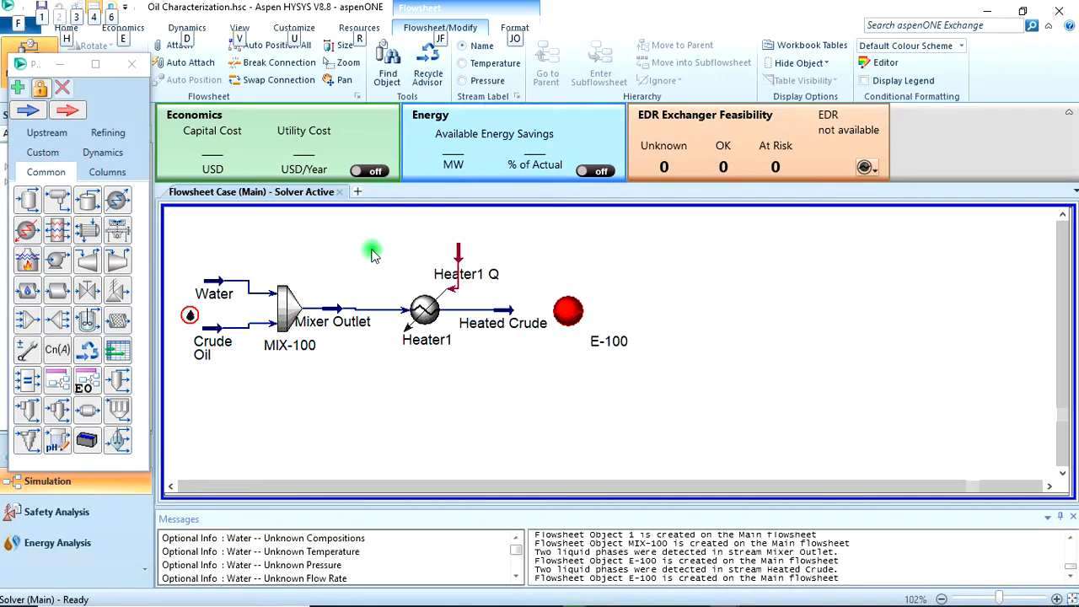
Add a material stream above the heat exchanger and name it PumpAround.
{"action": "left_click", "coordinate": [34, 111]}
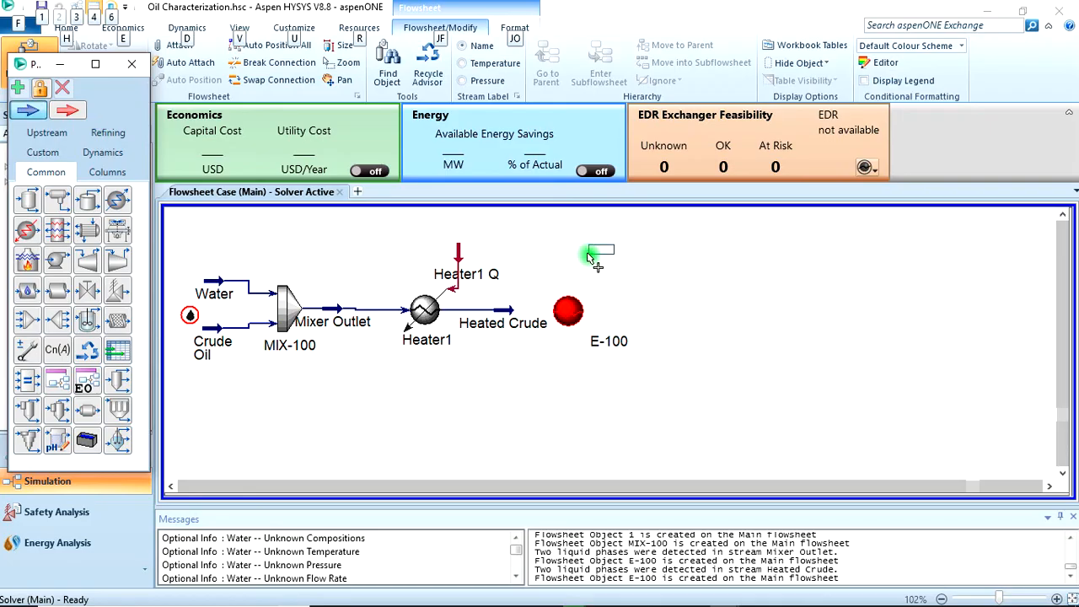
{"action": "left_click", "coordinate": [553, 255]}
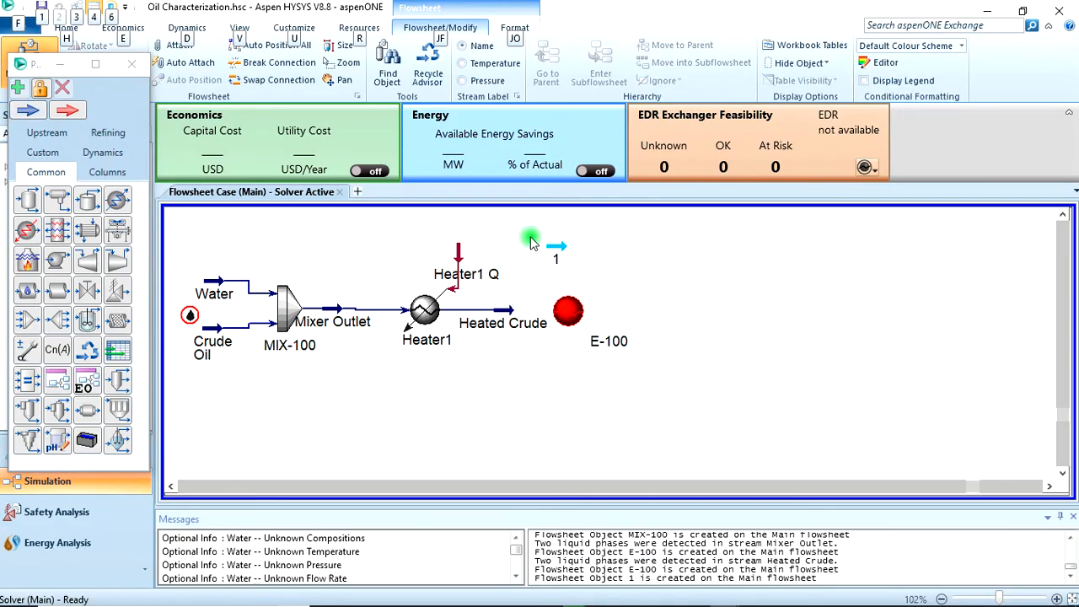
{"action": "double_click", "coordinate": [559, 242]}
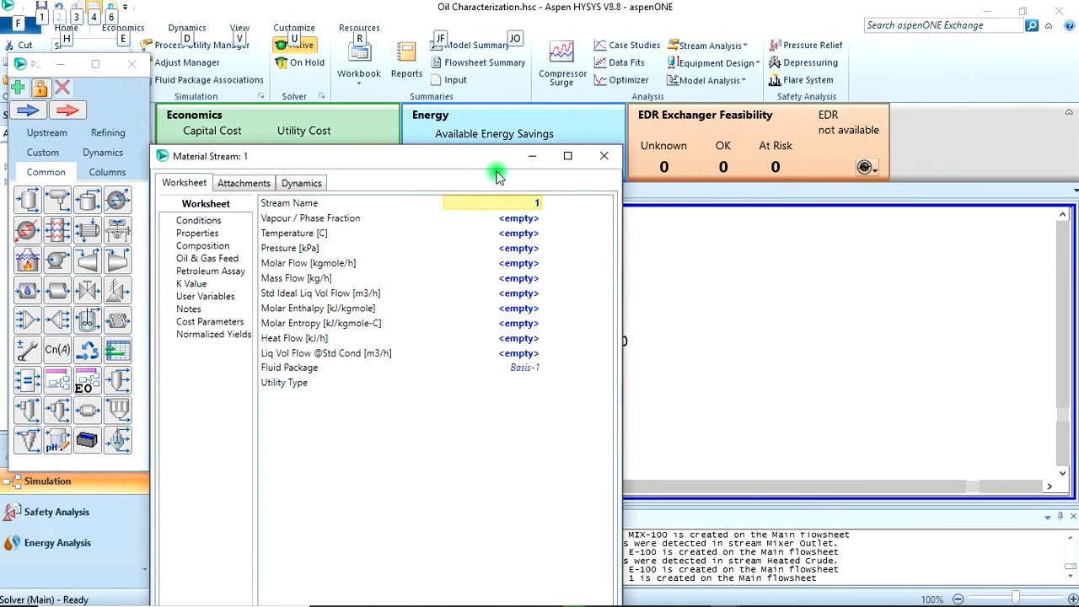
{"action": "left_click_drag", "start_coordinate": [409, 159], "coordinate": [420, 103]}
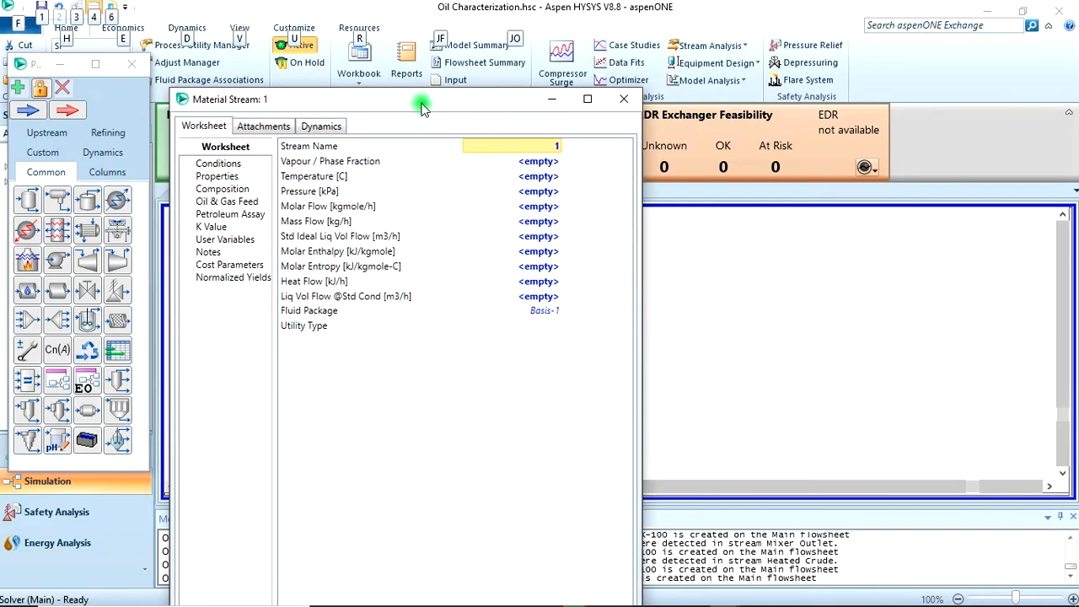
{"action": "type", "text": "PumpArou"}
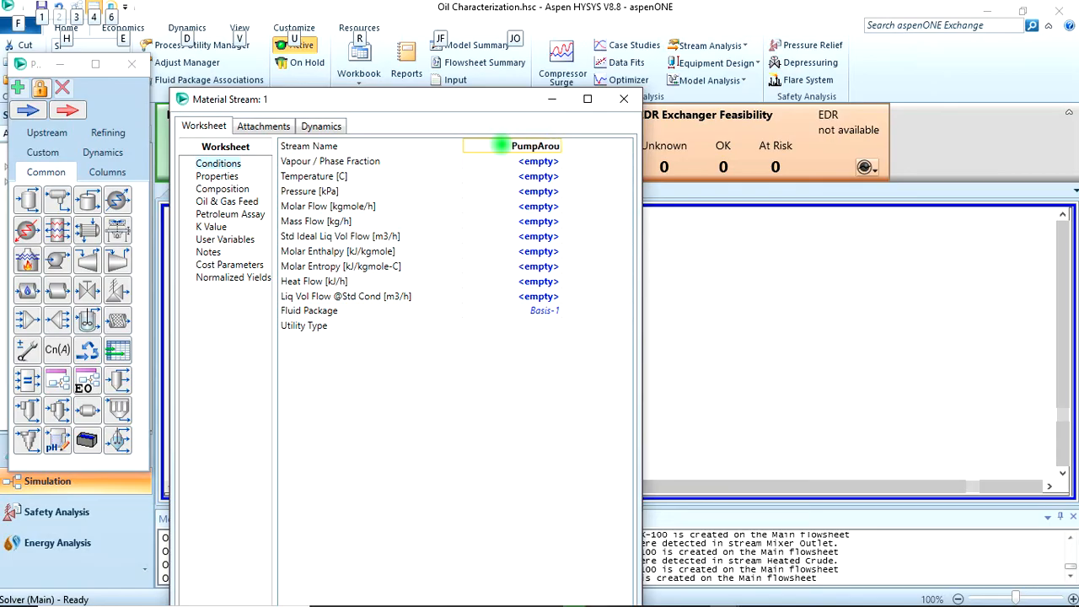
{"action": "type", "text": "nd"}
{"action": "key", "text": "Return"}
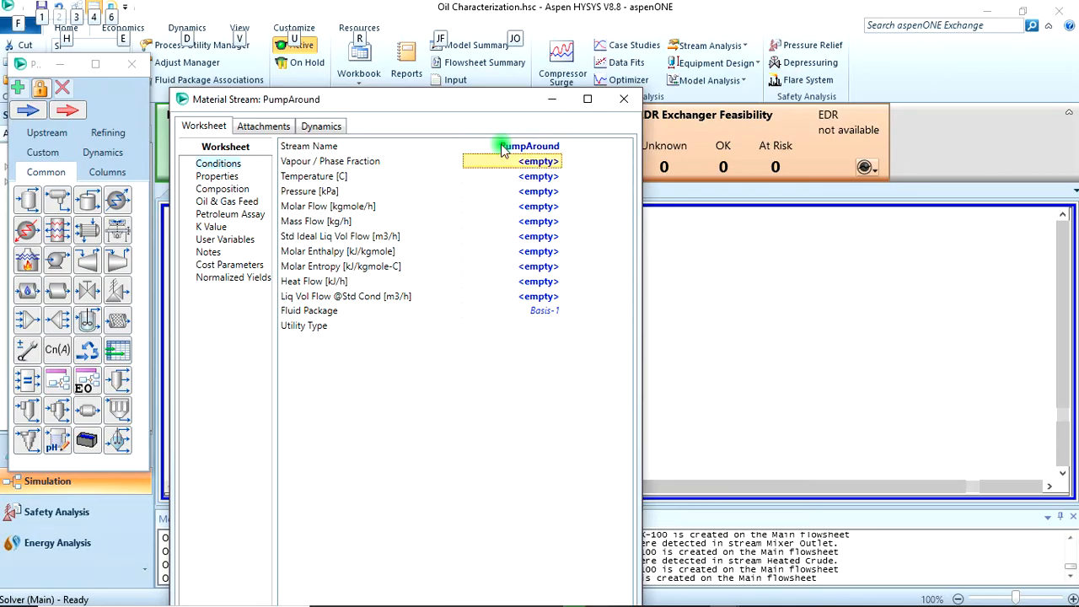
Define PumpAround from the Crude Oil stream, copying its composition and conditions on a molar flow basis.
{"action": "left_click_drag", "start_coordinate": [493, 101], "coordinate": [479, 35]}
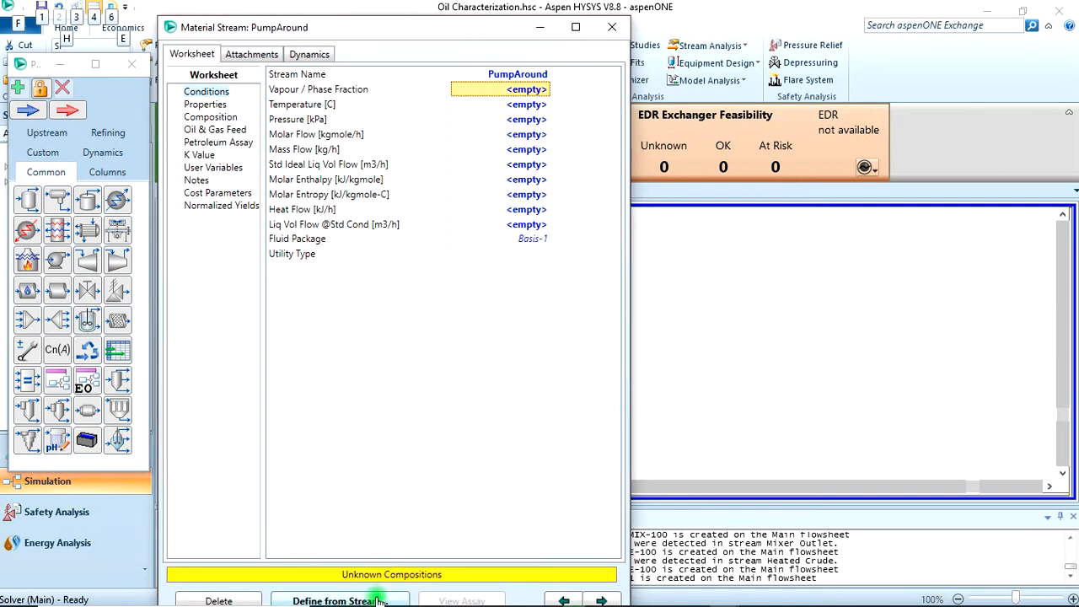
{"action": "left_click", "coordinate": [210, 118]}
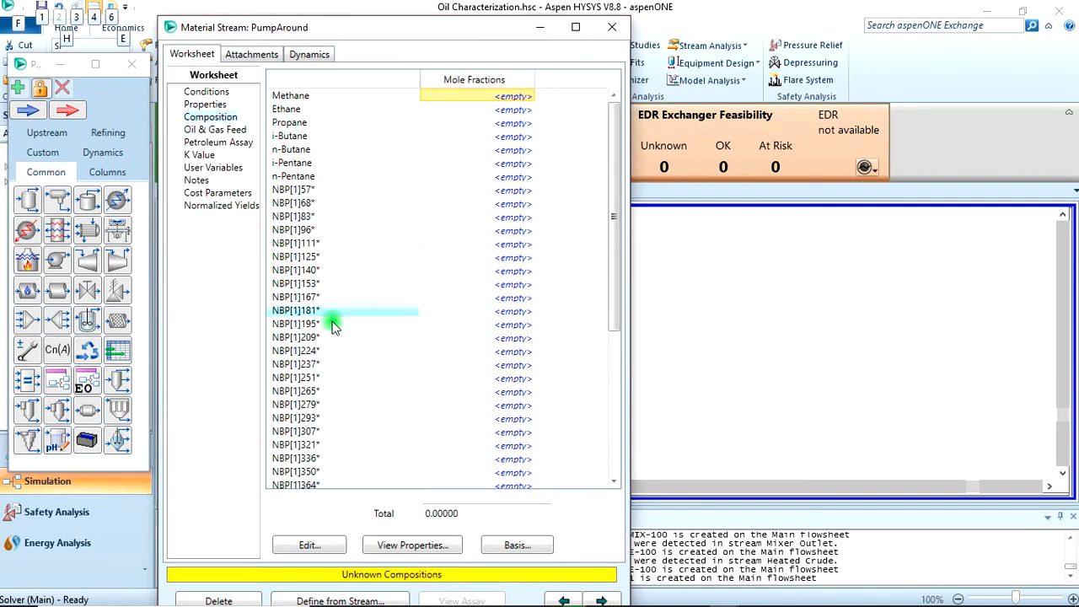
{"action": "left_click", "coordinate": [371, 600]}
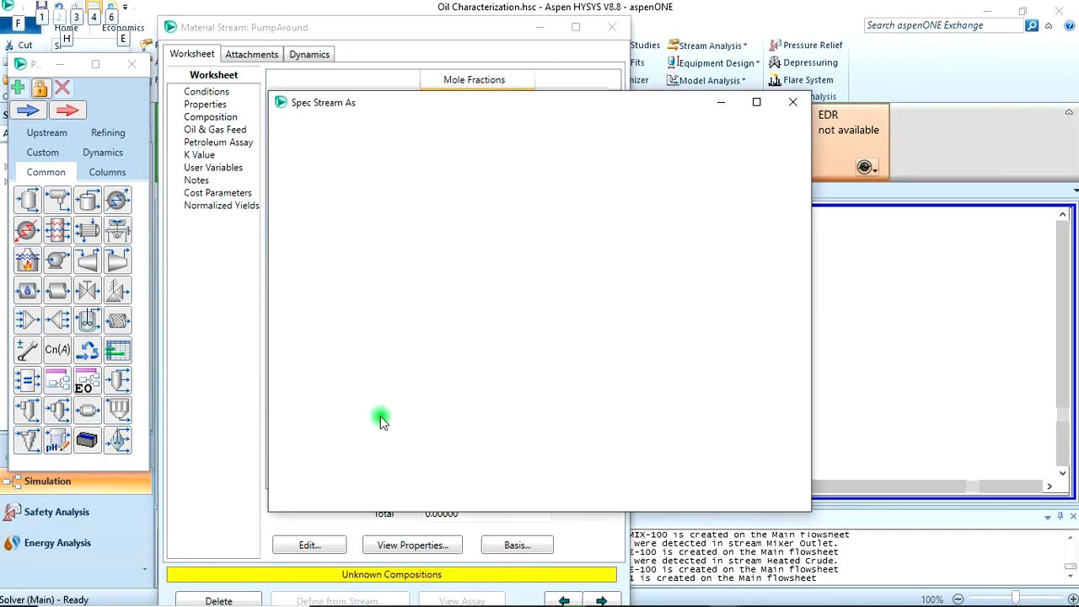
{"action": "left_click", "coordinate": [312, 152]}
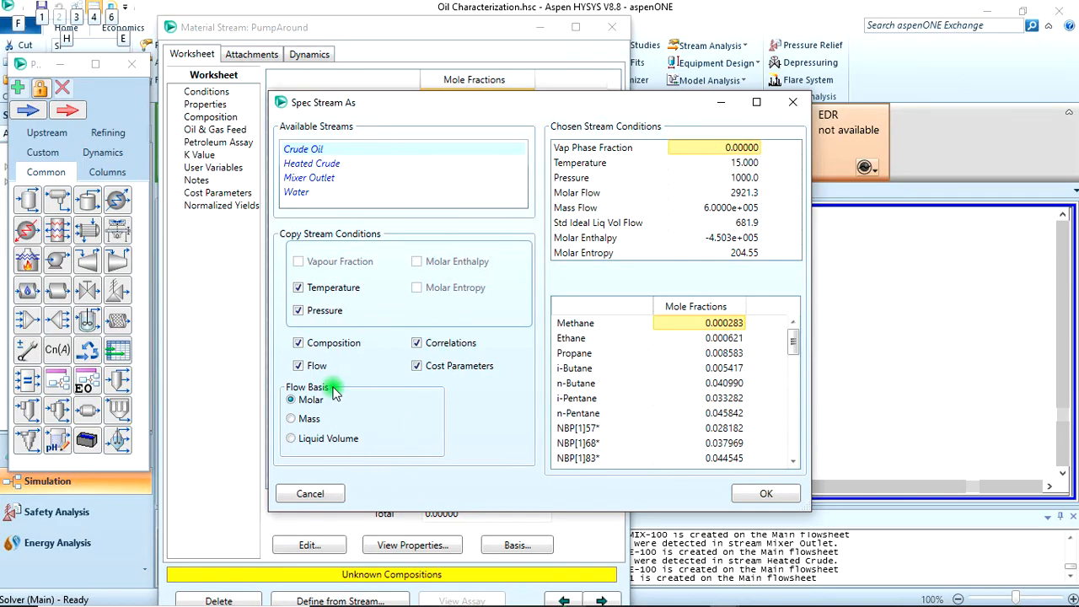
{"action": "left_click", "coordinate": [747, 494]}
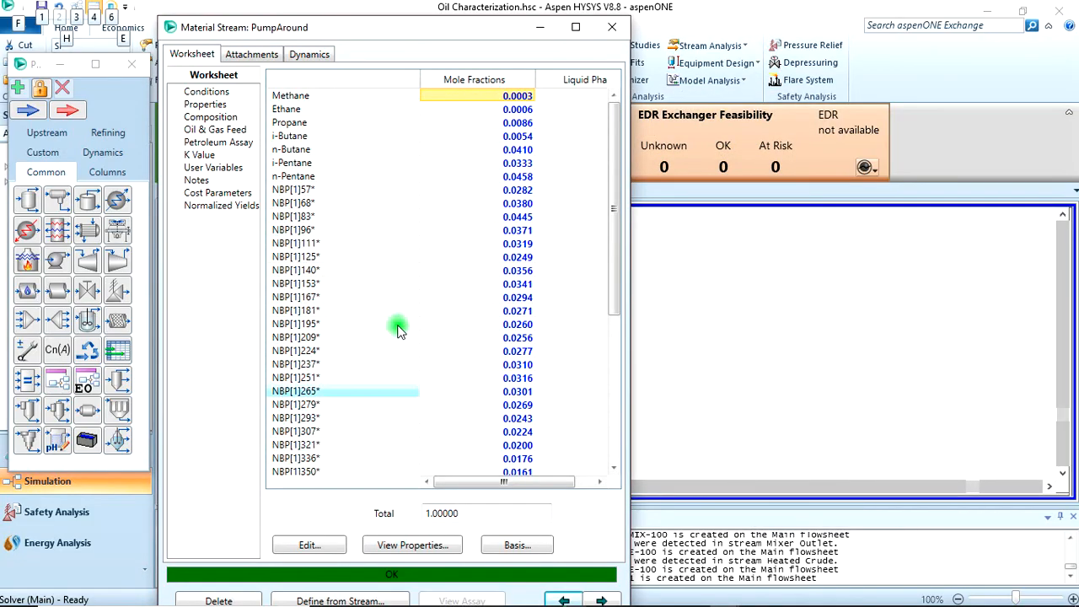
Set the PumpAround temperature to 180 °C and its pressure to 200 kPa in the stream conditions.
{"action": "left_click", "coordinate": [202, 95]}
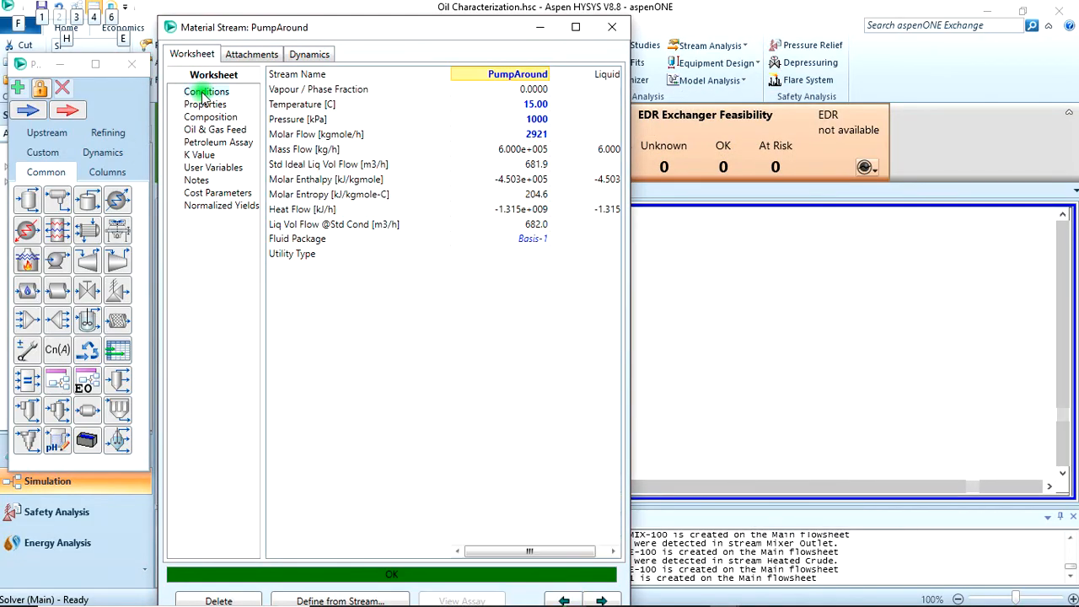
{"action": "left_click", "coordinate": [524, 107]}
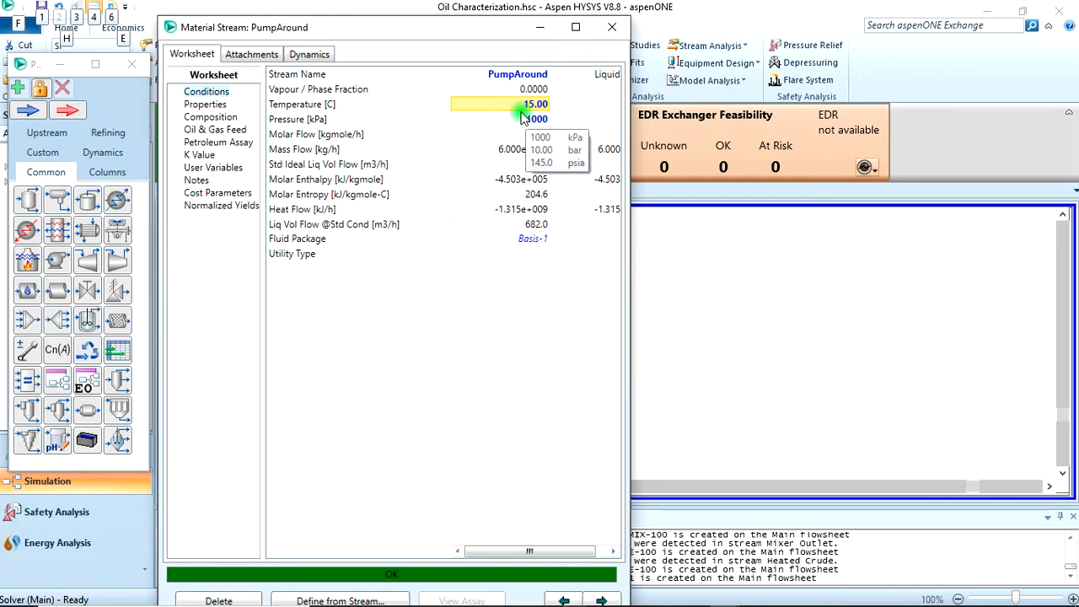
{"action": "type", "text": "180"}
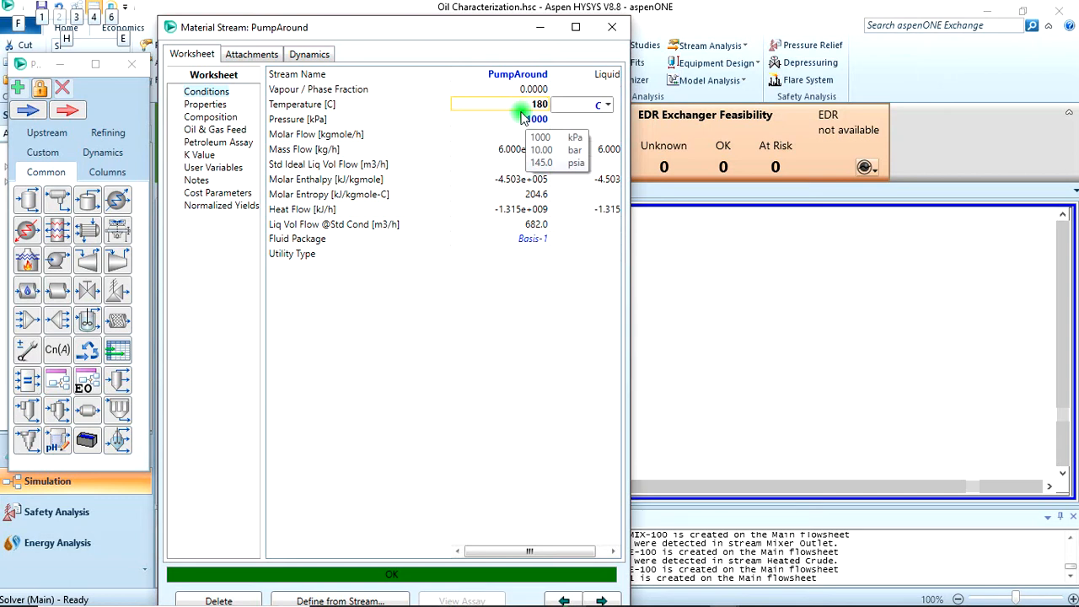
{"action": "key", "text": "Return"}
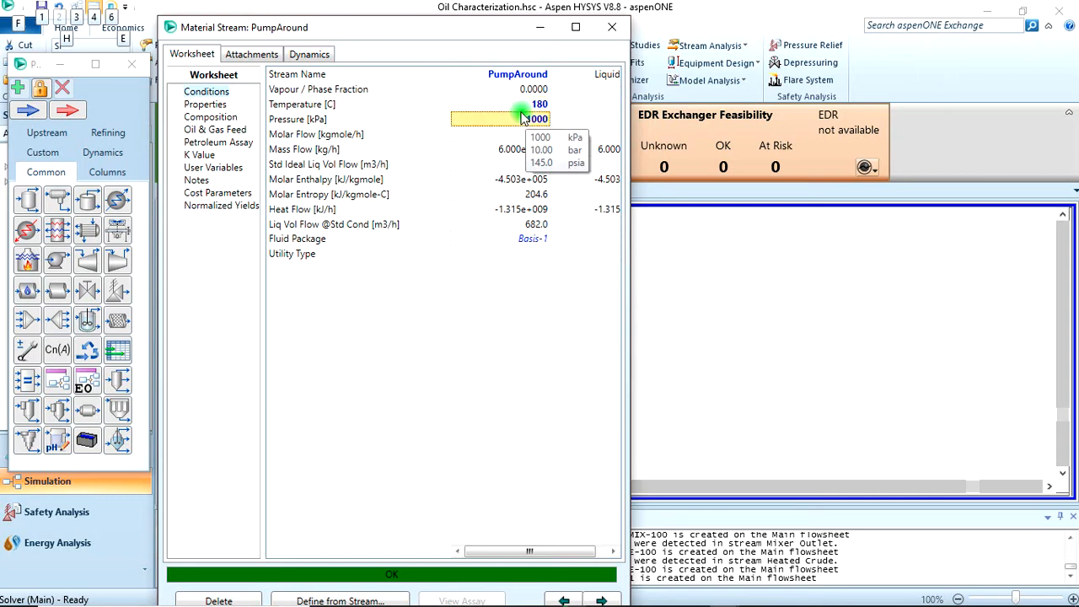
{"action": "type", "text": "20"}
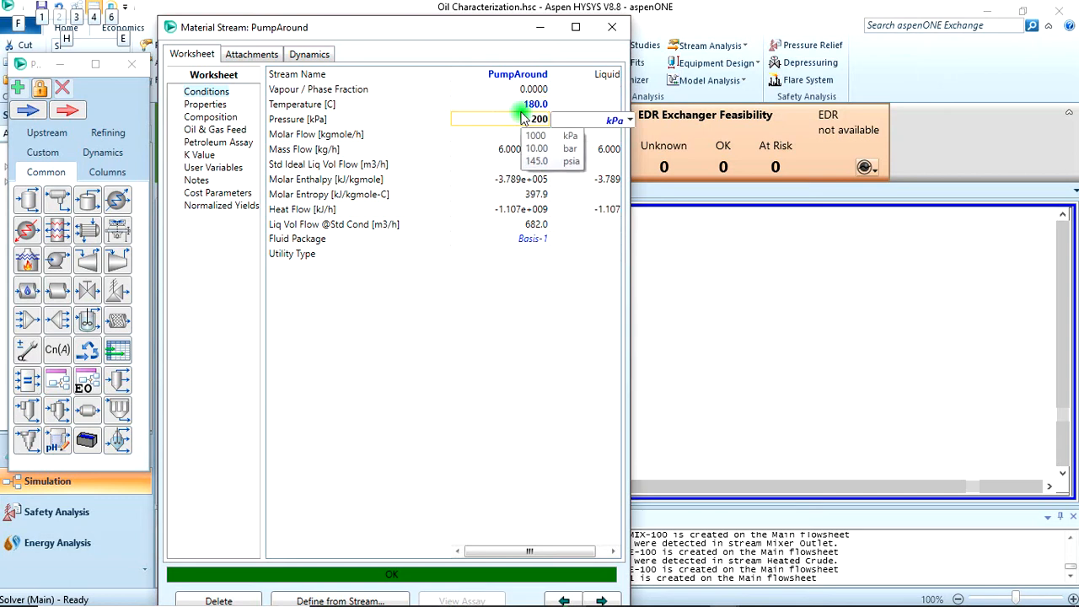
{"action": "type", "text": "0"}
{"action": "key", "text": "Return"}
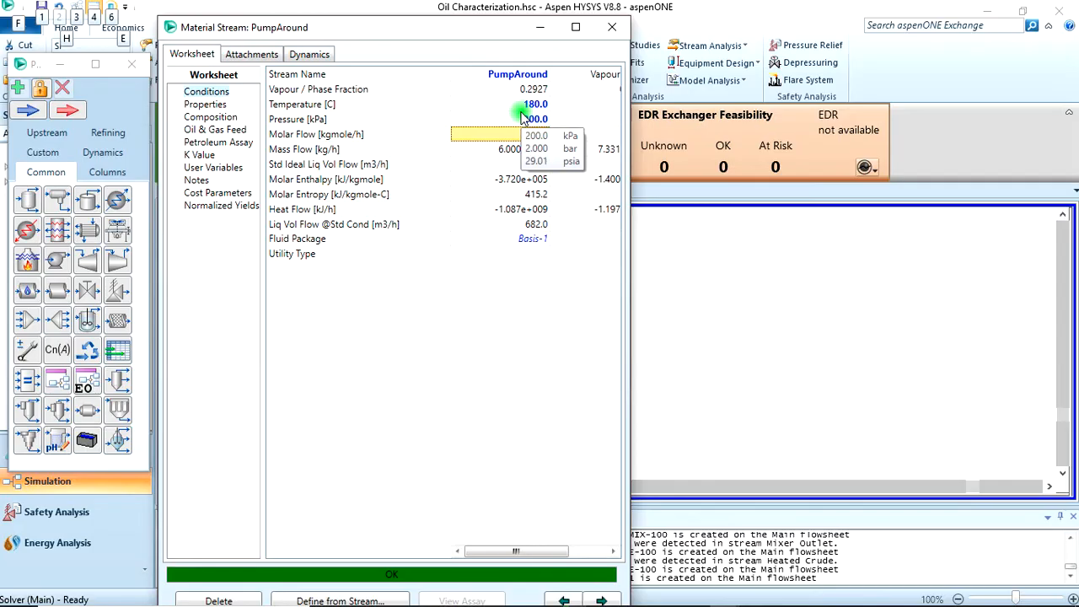
Clear PumpAround's molar flow and set its standard ideal liquid volume flow to 175 m3/h instead, closing the stream window.
{"action": "mouse_move", "coordinate": [467, 190]}
{"action": "left_click", "coordinate": [500, 164]}
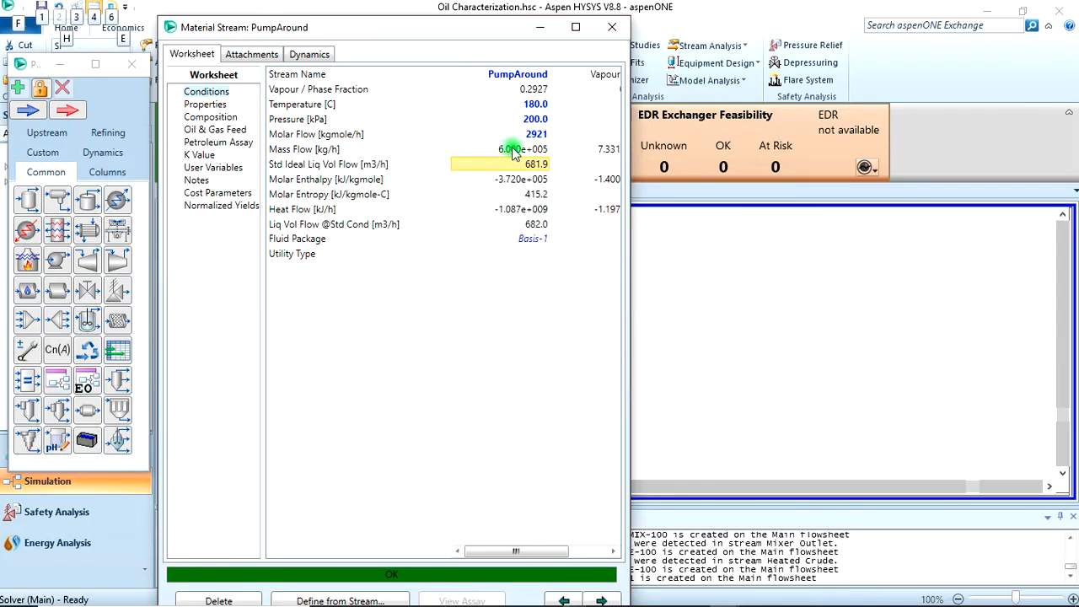
{"action": "left_click", "coordinate": [517, 135]}
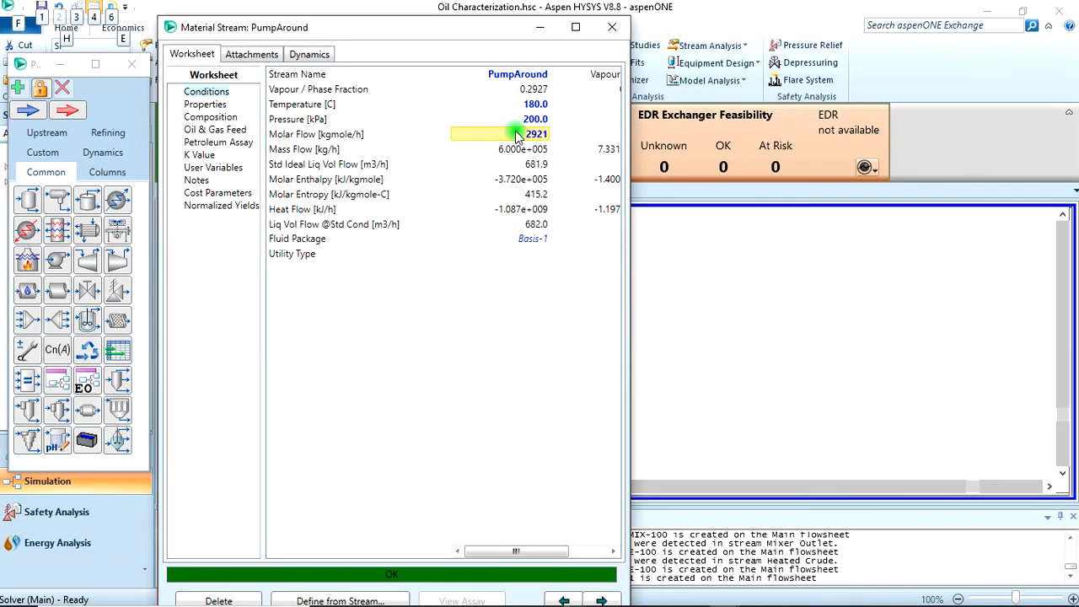
{"action": "key", "text": "Delete"}
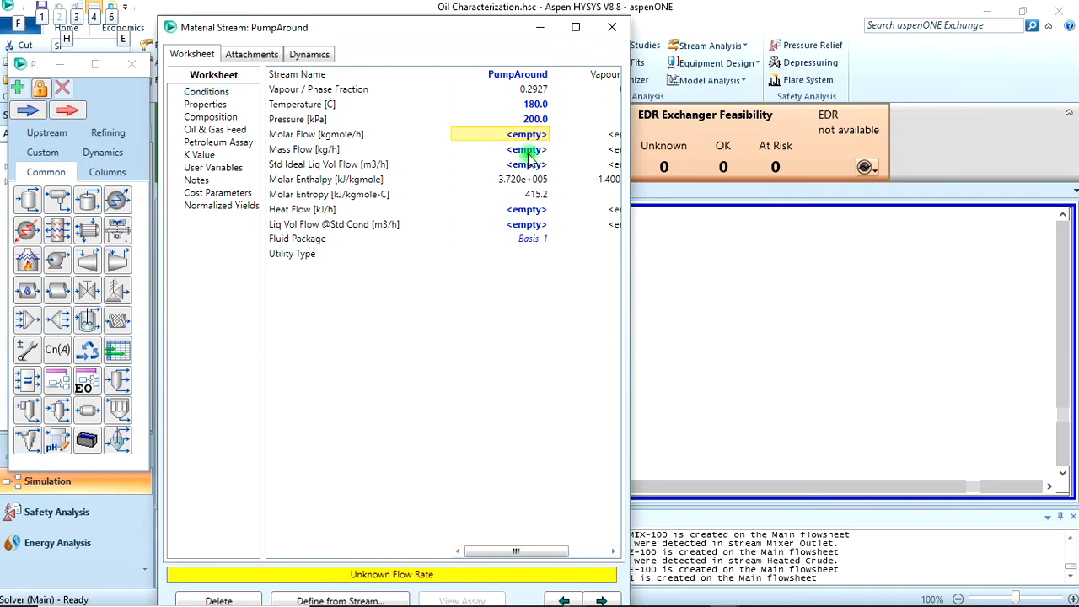
{"action": "left_click", "coordinate": [529, 150]}
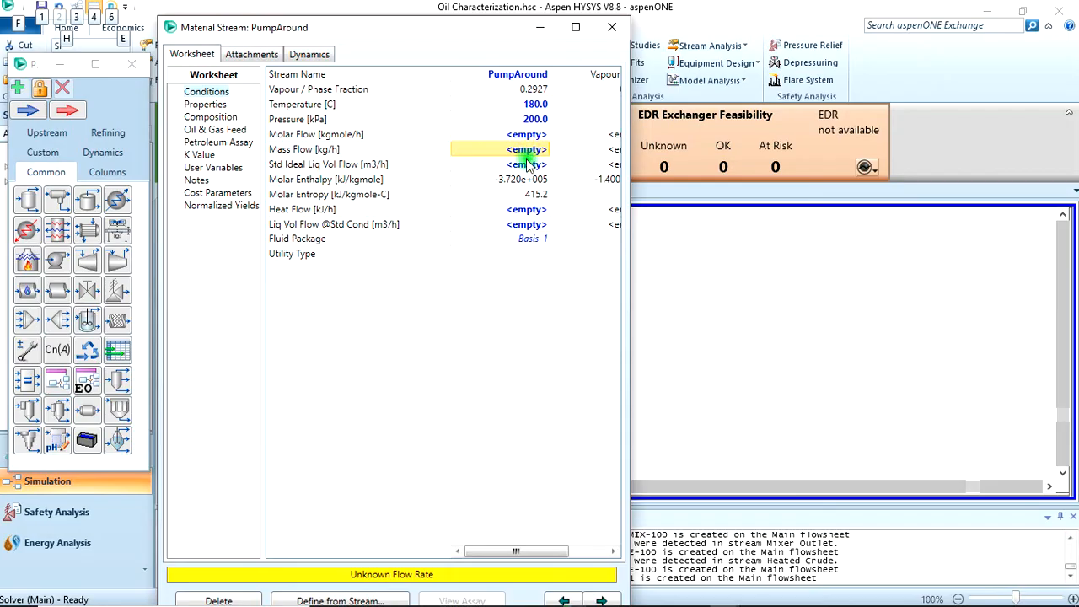
{"action": "left_click", "coordinate": [529, 165]}
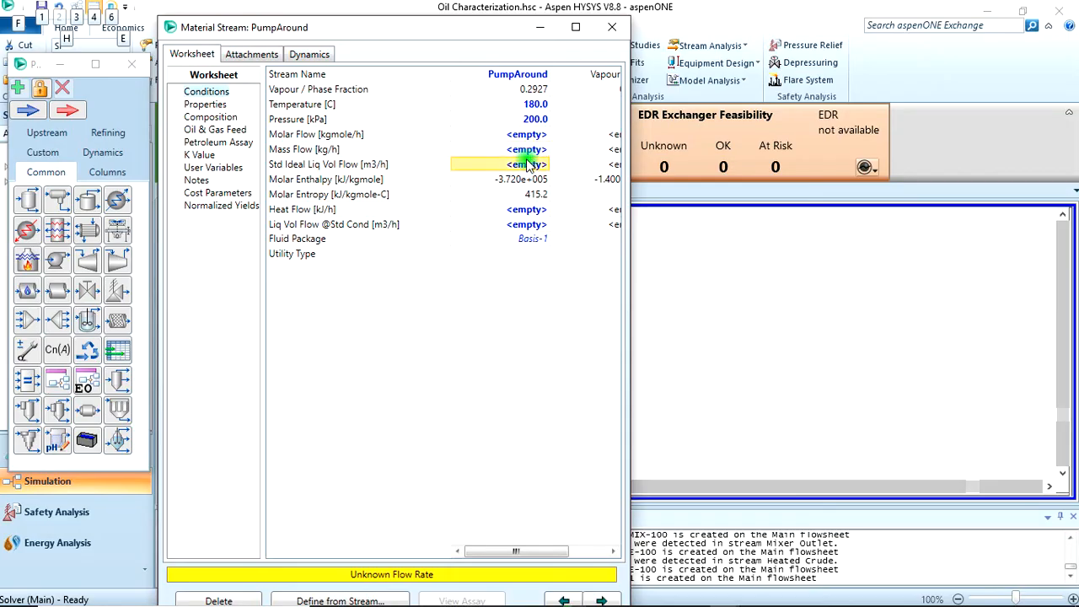
{"action": "type", "text": "175"}
{"action": "key", "text": "Return"}
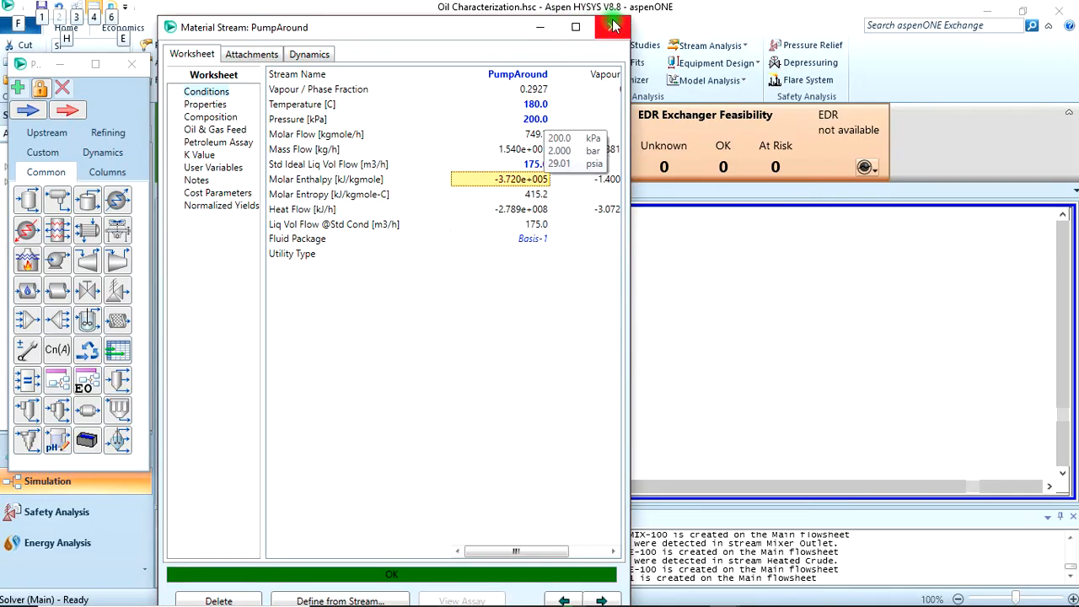
{"action": "left_click", "coordinate": [613, 26]}
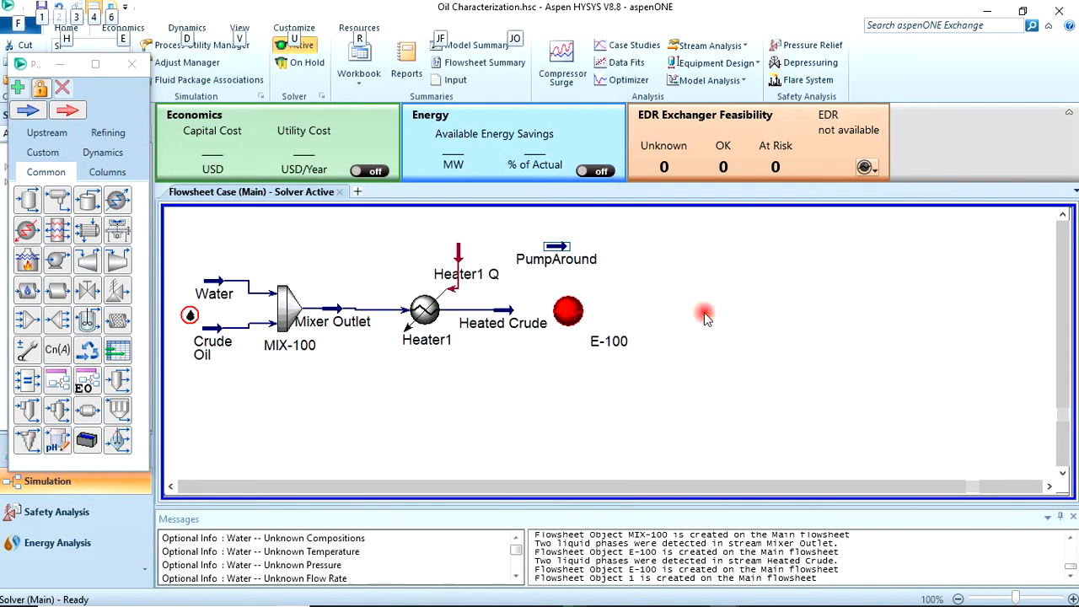
Assign Heated Crude as the tube side inlet of exchanger E-100 and rename the unit Heat Exchanger.
{"action": "double_click", "coordinate": [569, 312]}
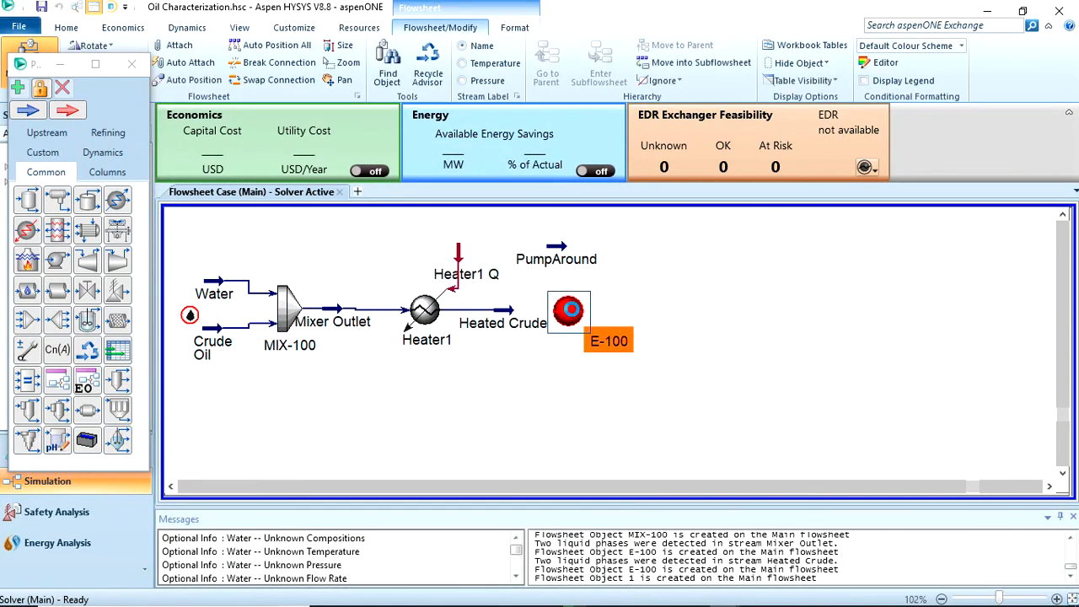
{"action": "left_click_drag", "start_coordinate": [471, 77], "coordinate": [489, 48]}
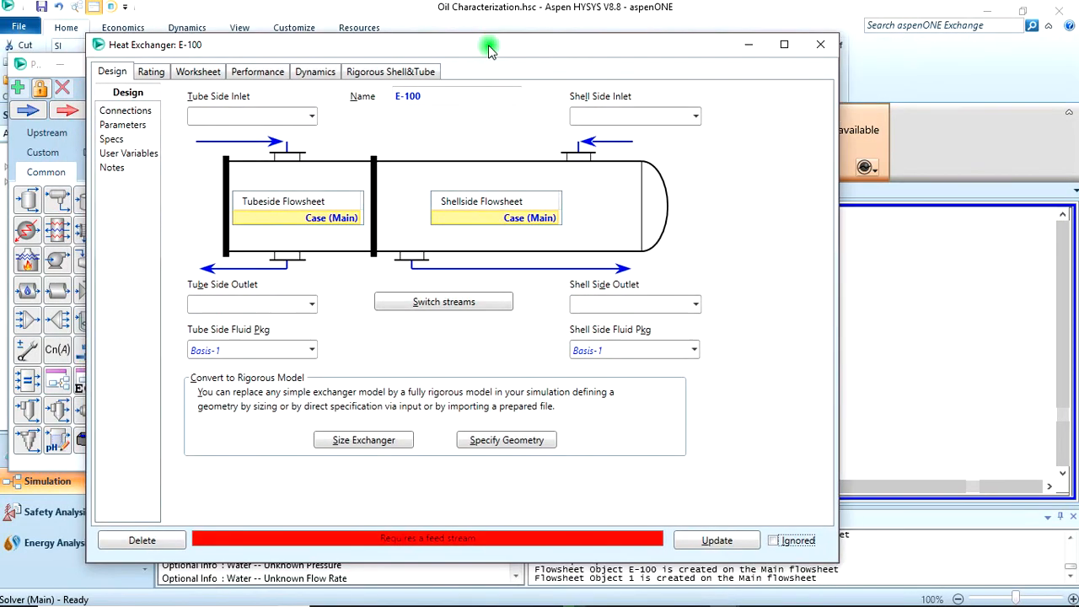
{"action": "left_click", "coordinate": [312, 117]}
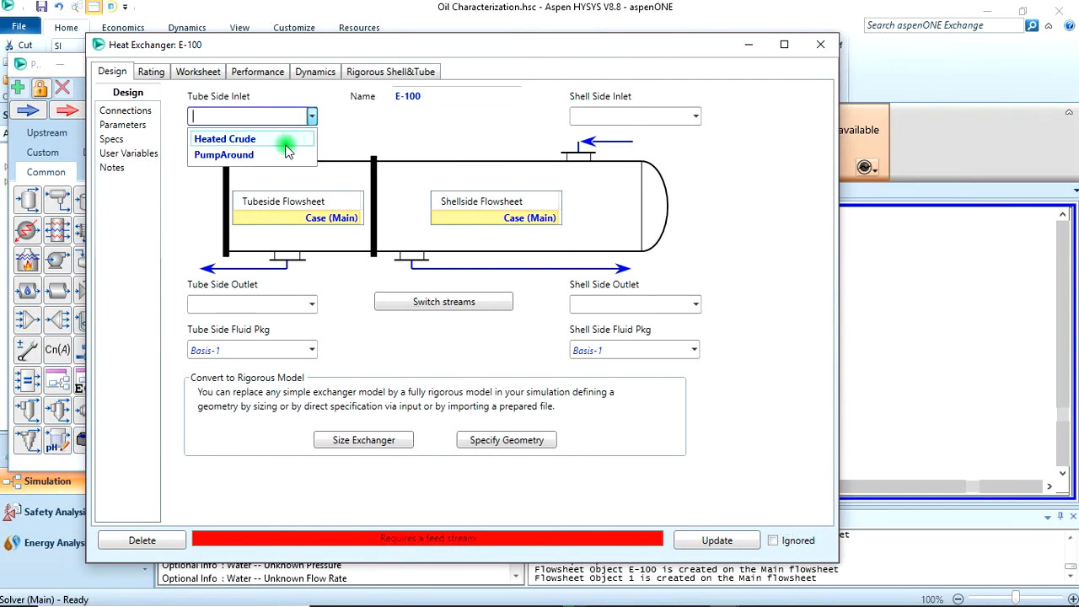
{"action": "left_click", "coordinate": [276, 137]}
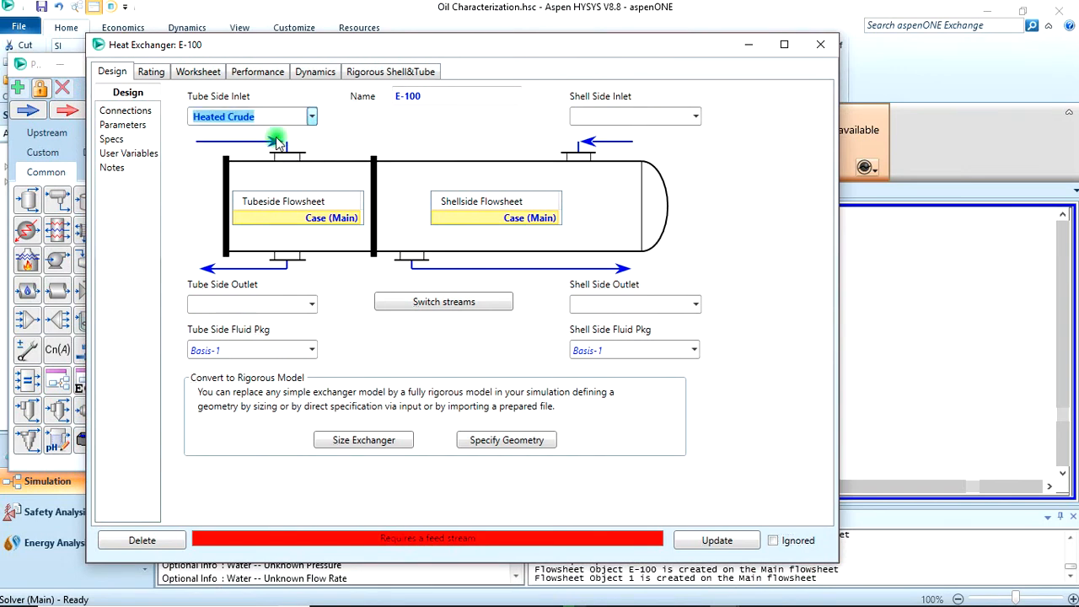
{"action": "left_click", "coordinate": [484, 124]}
{"action": "left_click", "coordinate": [820, 45]}
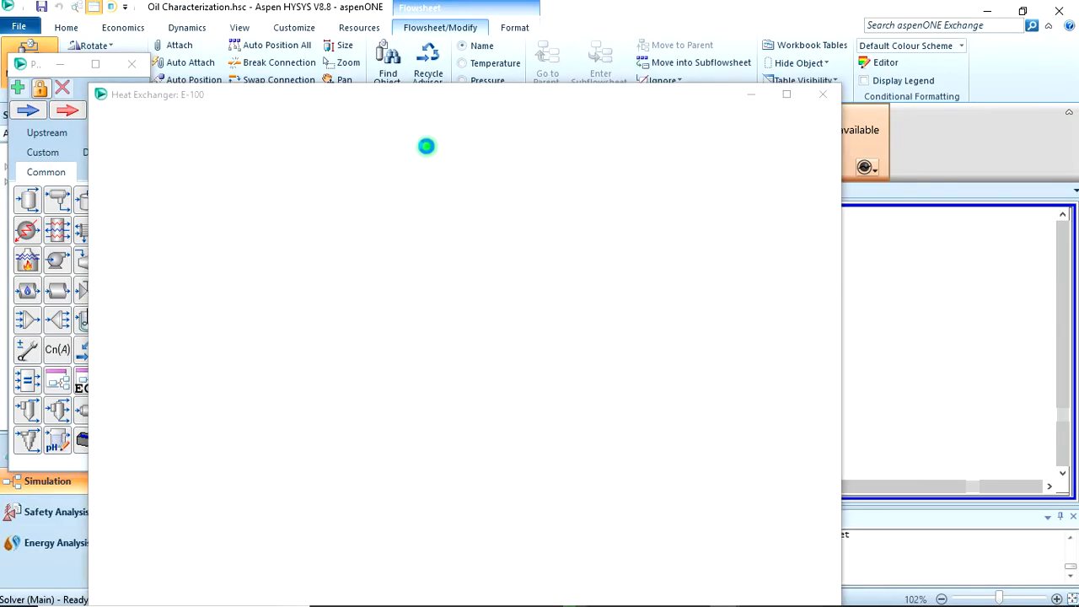
{"action": "left_click_drag", "start_coordinate": [465, 100], "coordinate": [431, 53]}
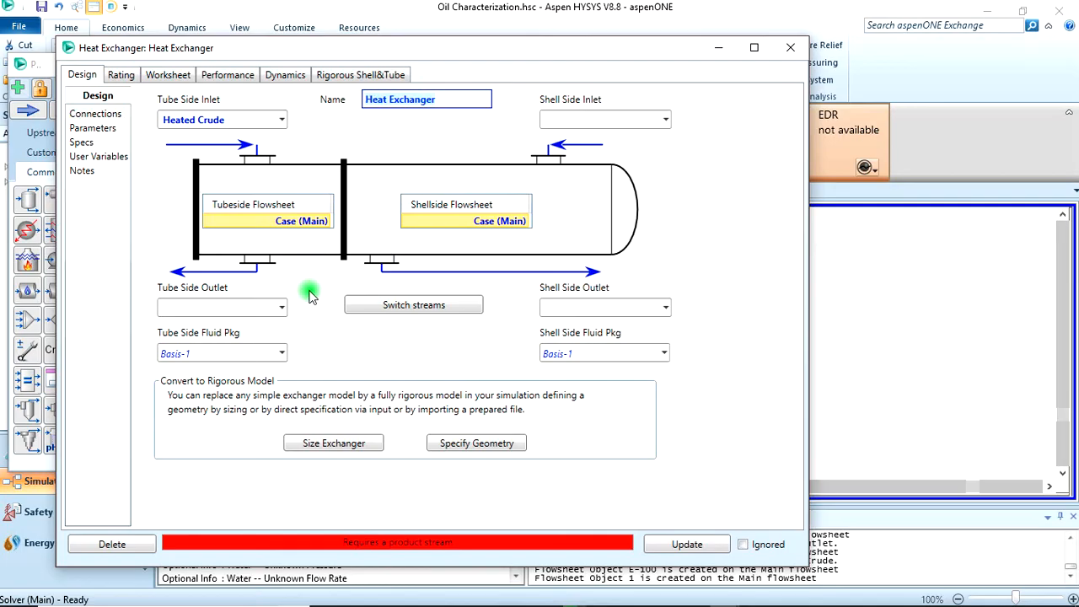
Complete the exchanger connections with tube side outlet Heated Crude 2, shell side inlet PumpAround and shell side outlet PumpAround1.
{"action": "left_click", "coordinate": [572, 308]}
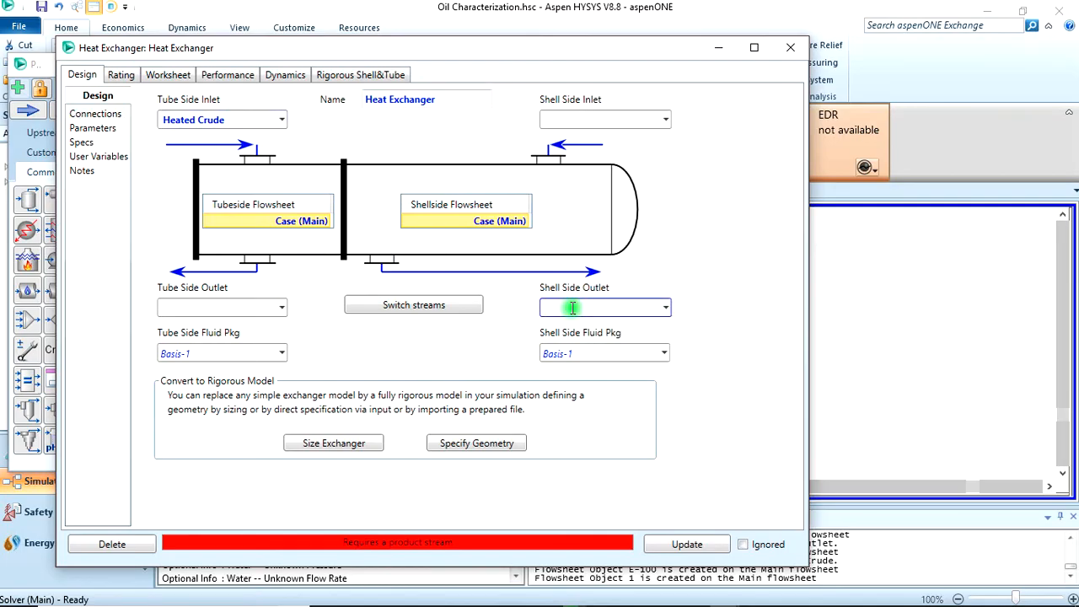
{"action": "left_click", "coordinate": [214, 307]}
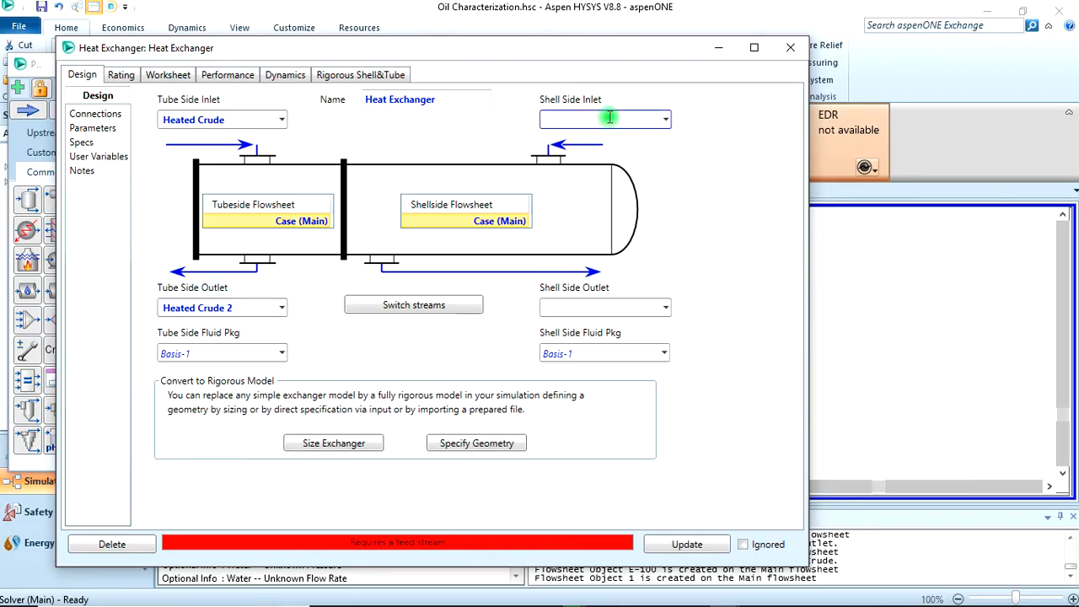
{"action": "left_click", "coordinate": [666, 121]}
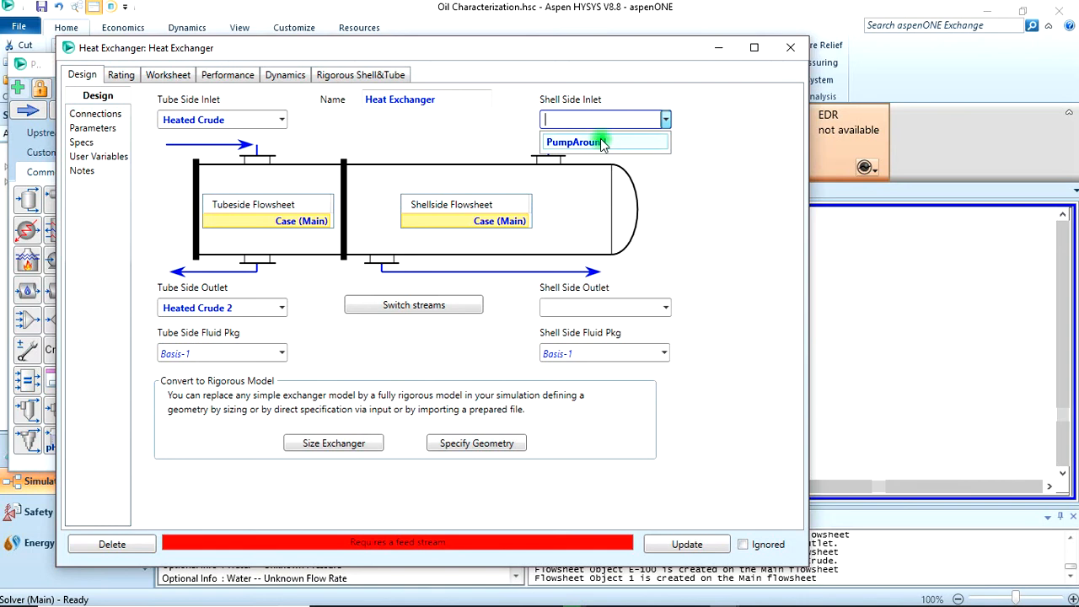
{"action": "left_click", "coordinate": [602, 142]}
{"action": "left_click", "coordinate": [599, 305]}
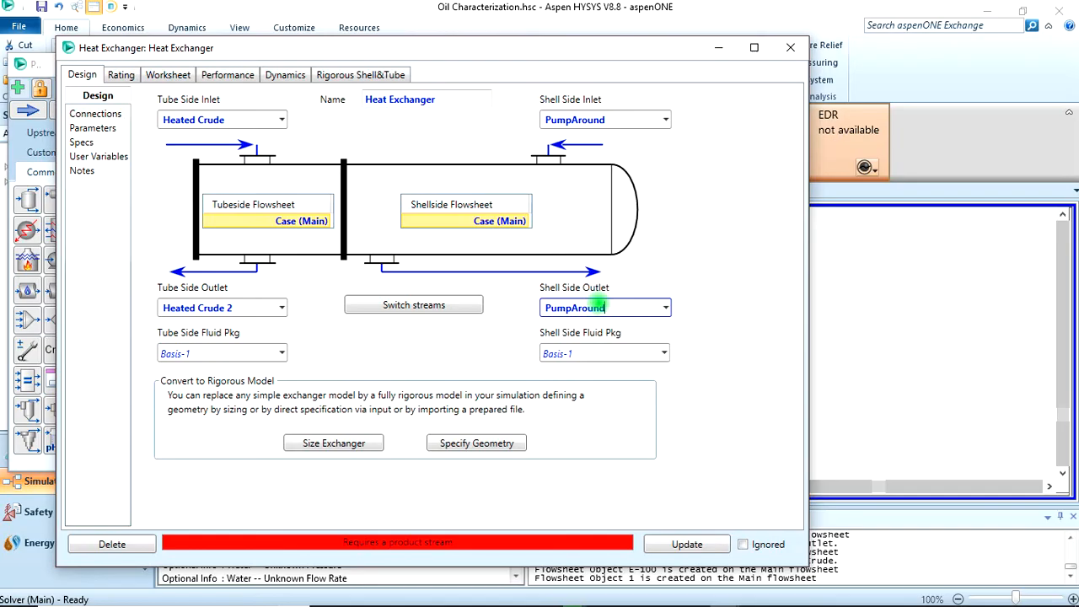
{"action": "key", "text": "Return"}
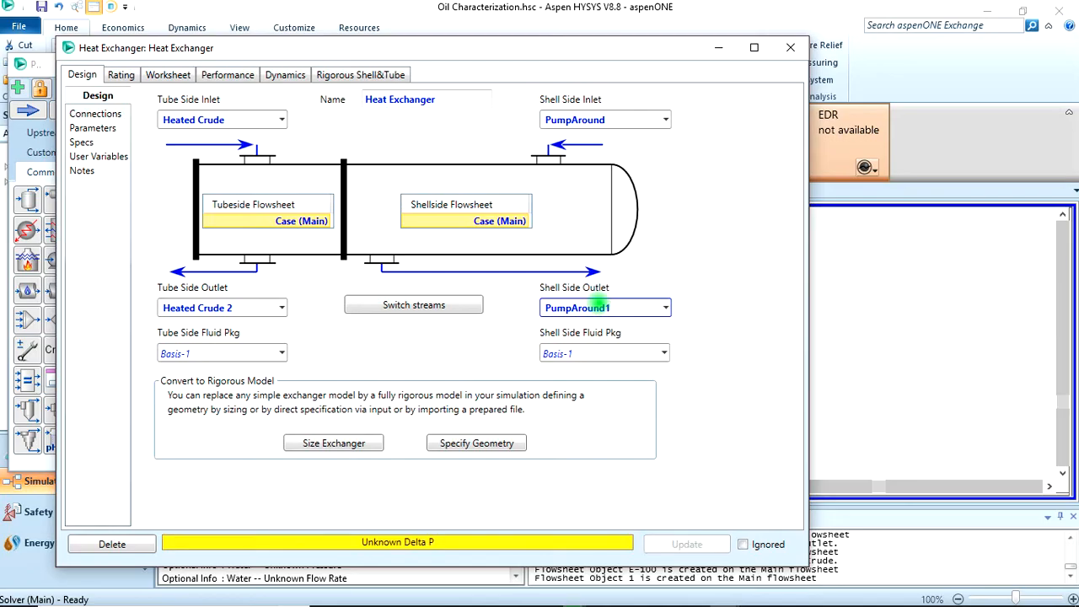
Set the exchanger's shell pressure drop to 5 kPa and tube pressure drop to 35 kPa in its rating data.
{"action": "left_click", "coordinate": [105, 129]}
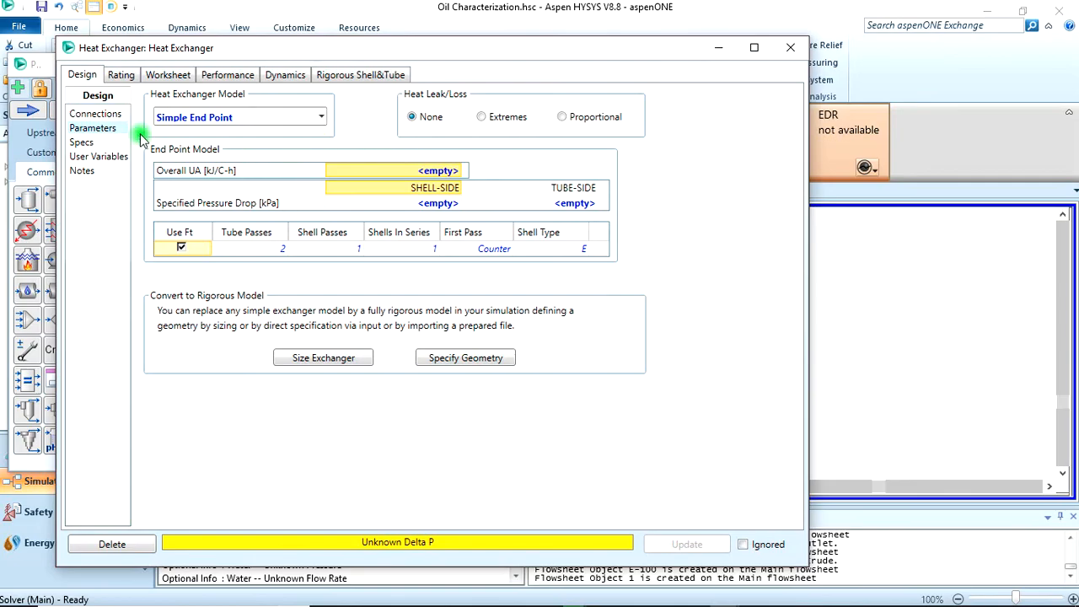
{"action": "left_click", "coordinate": [94, 113]}
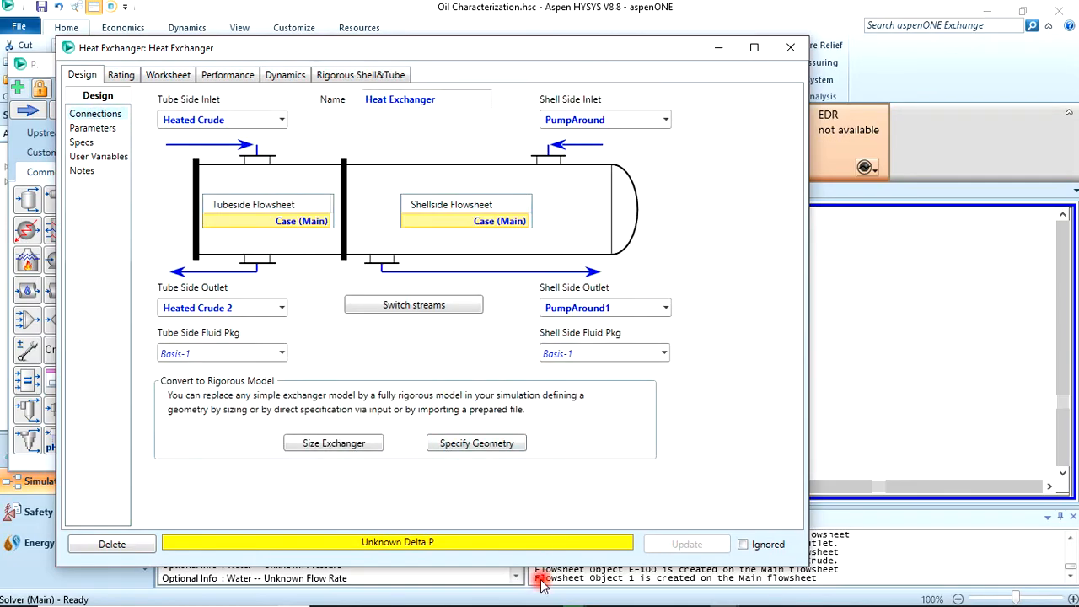
{"action": "left_click", "coordinate": [120, 75]}
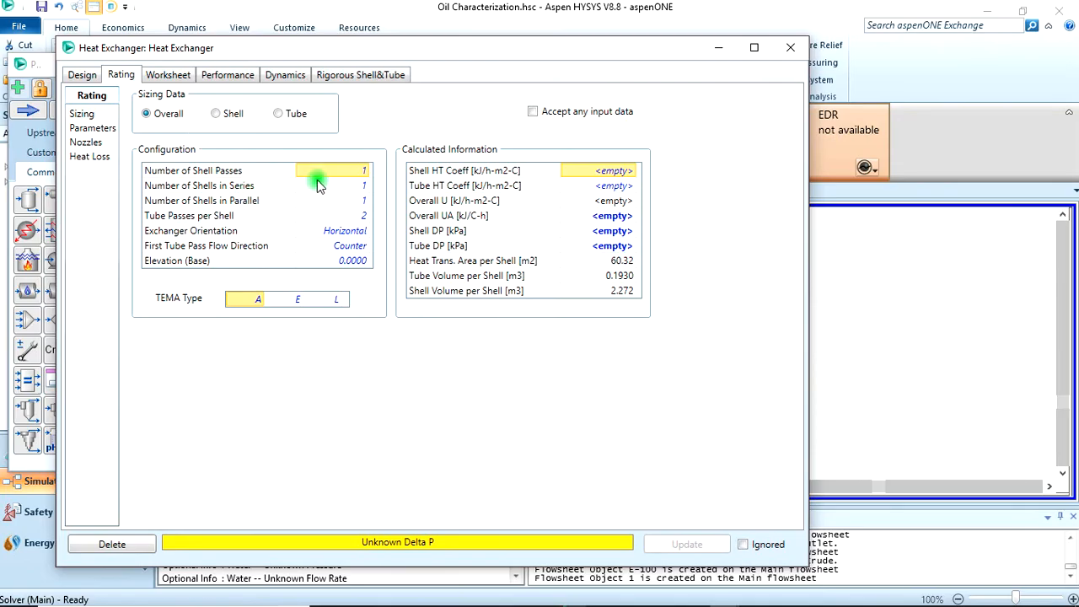
{"action": "left_click", "coordinate": [605, 235]}
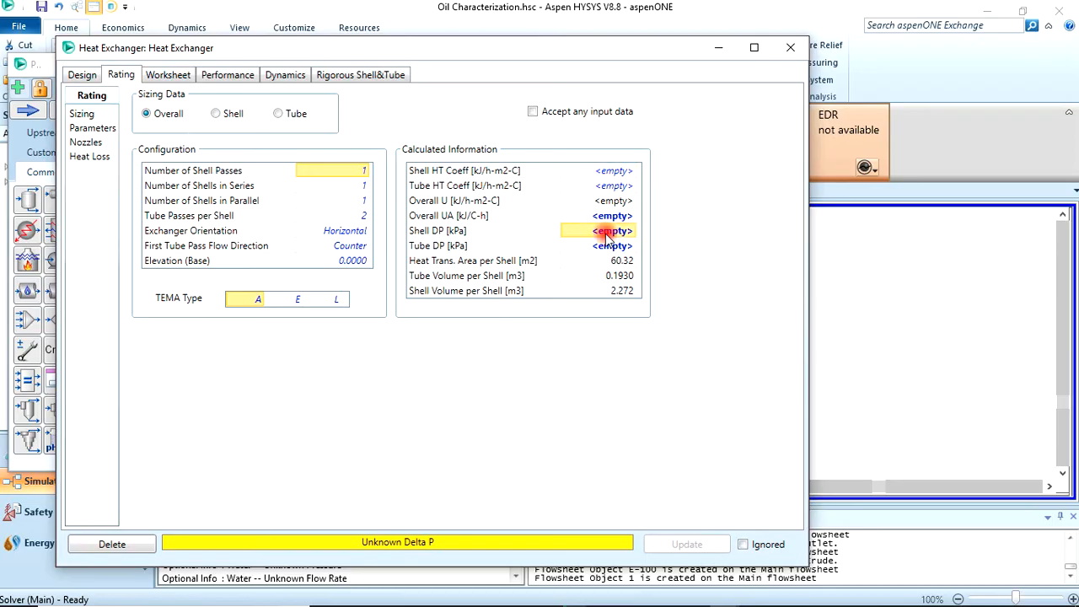
{"action": "type", "text": "5"}
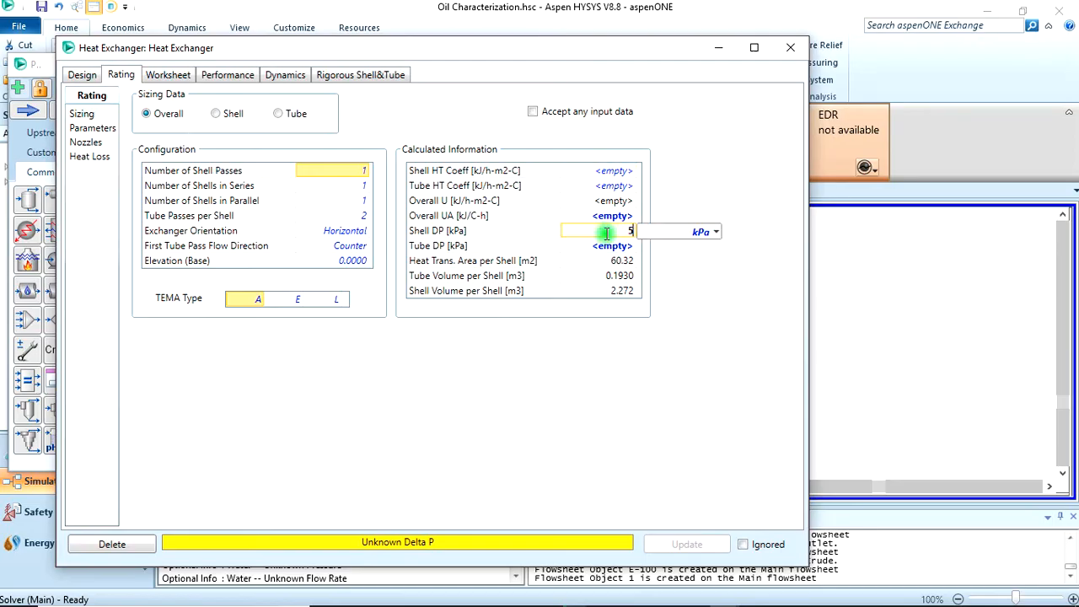
{"action": "key", "text": "Return"}
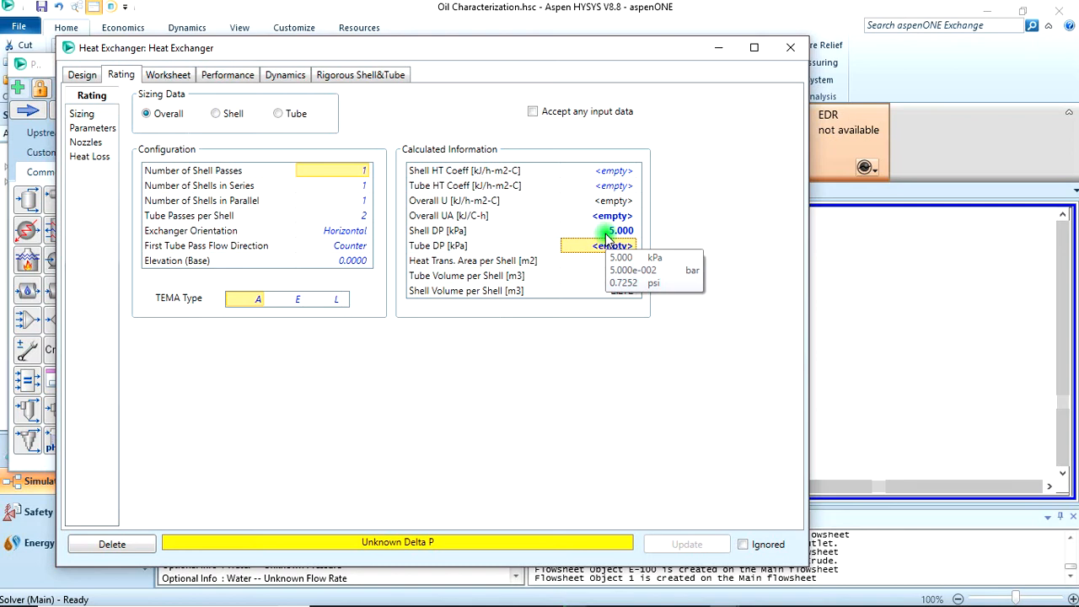
{"action": "type", "text": "35"}
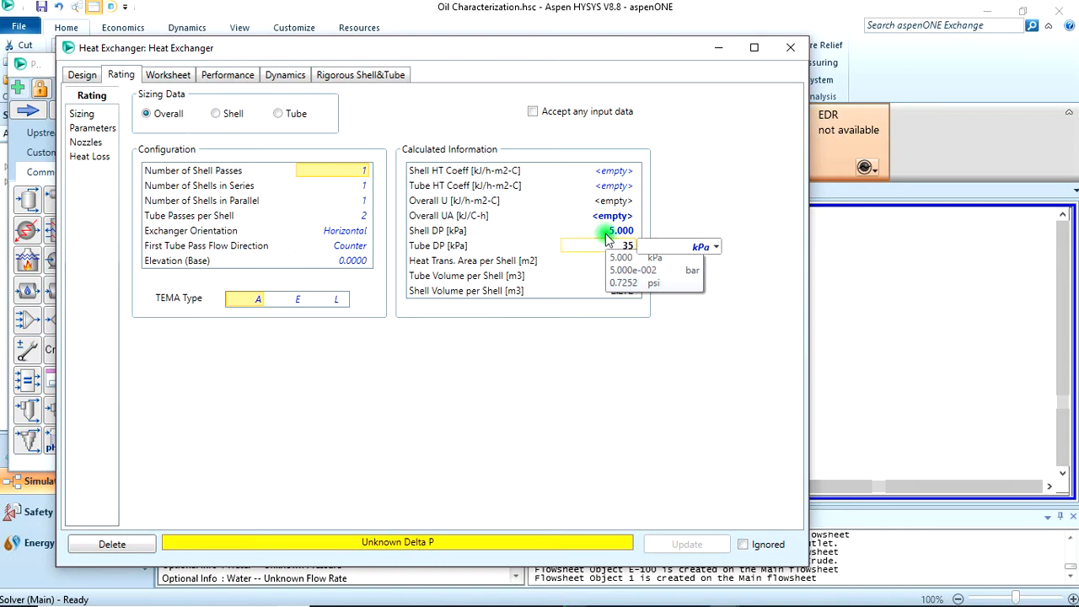
{"action": "key", "text": "Return"}
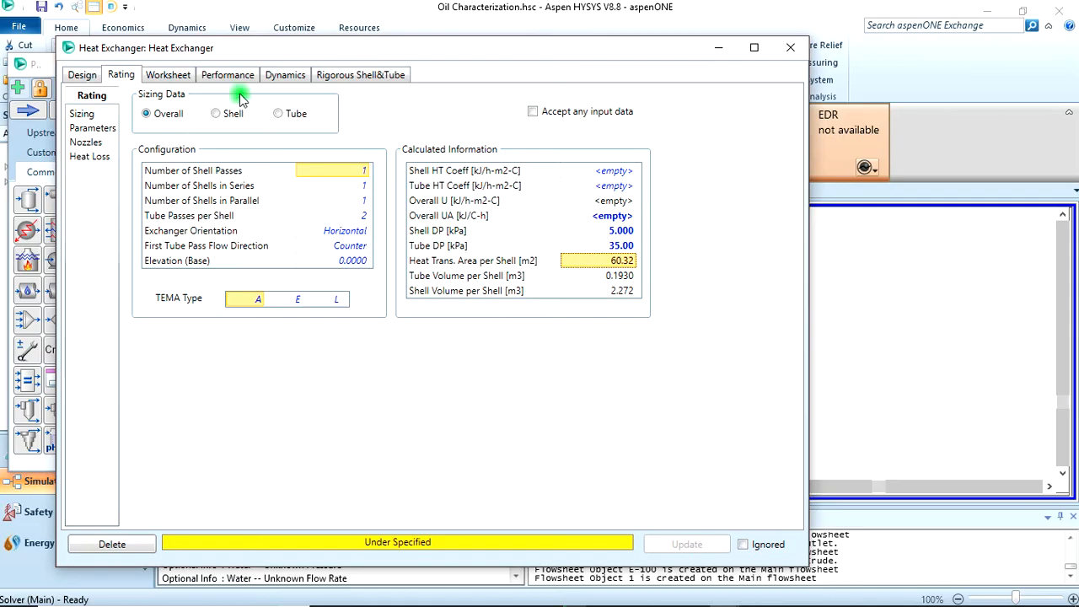
Show the exchanger's stream conditions, switch to the PowerPoint slide show to read the heat exchanger specification, and return to HYSYS.
{"action": "left_click", "coordinate": [177, 76]}
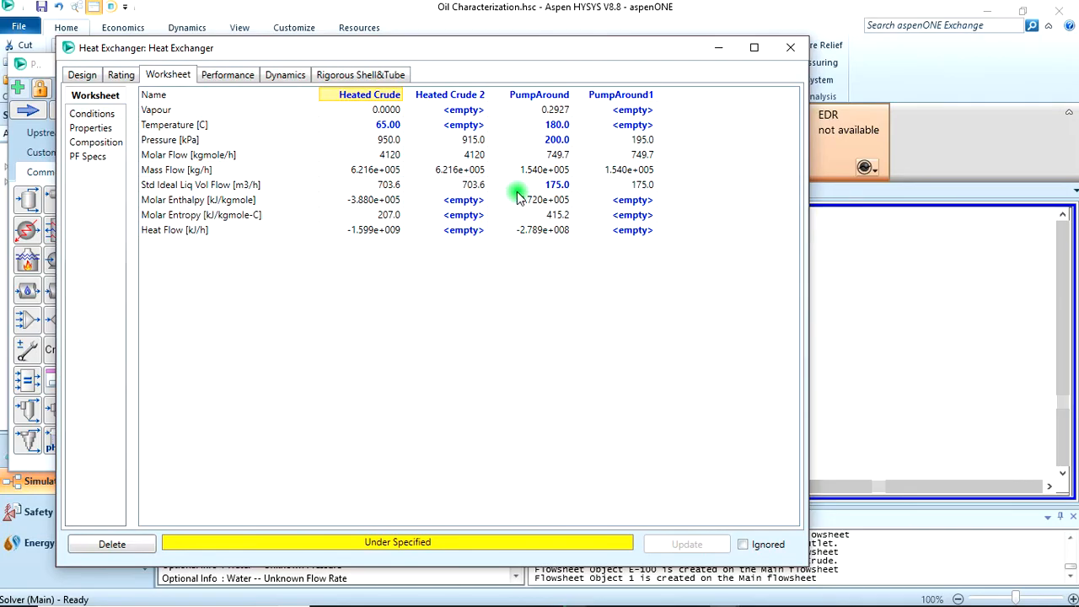
{"action": "left_click", "coordinate": [451, 125]}
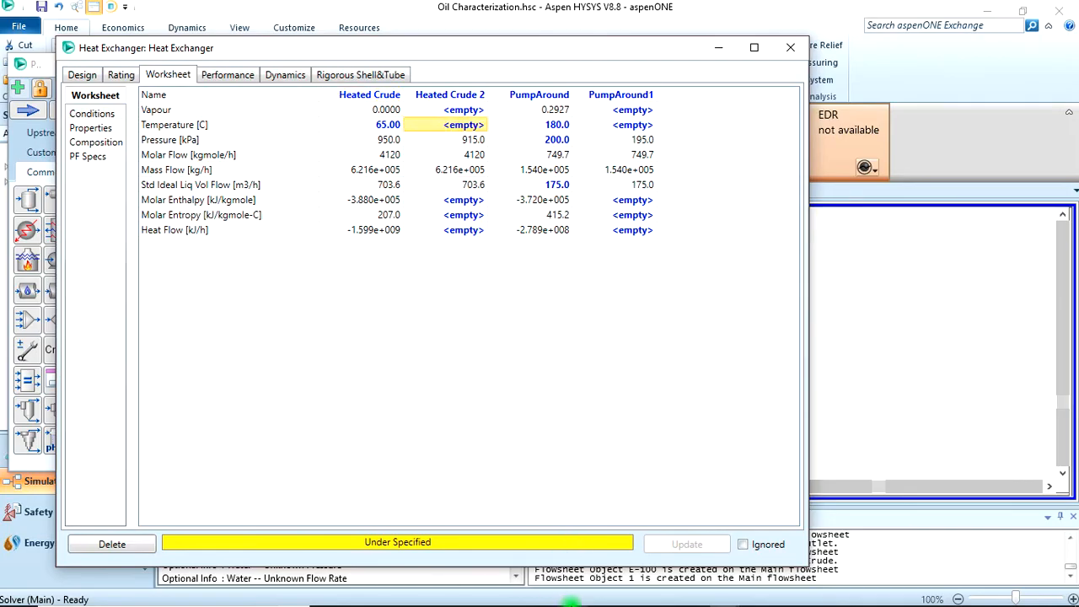
{"action": "key", "text": "alt+Tab"}
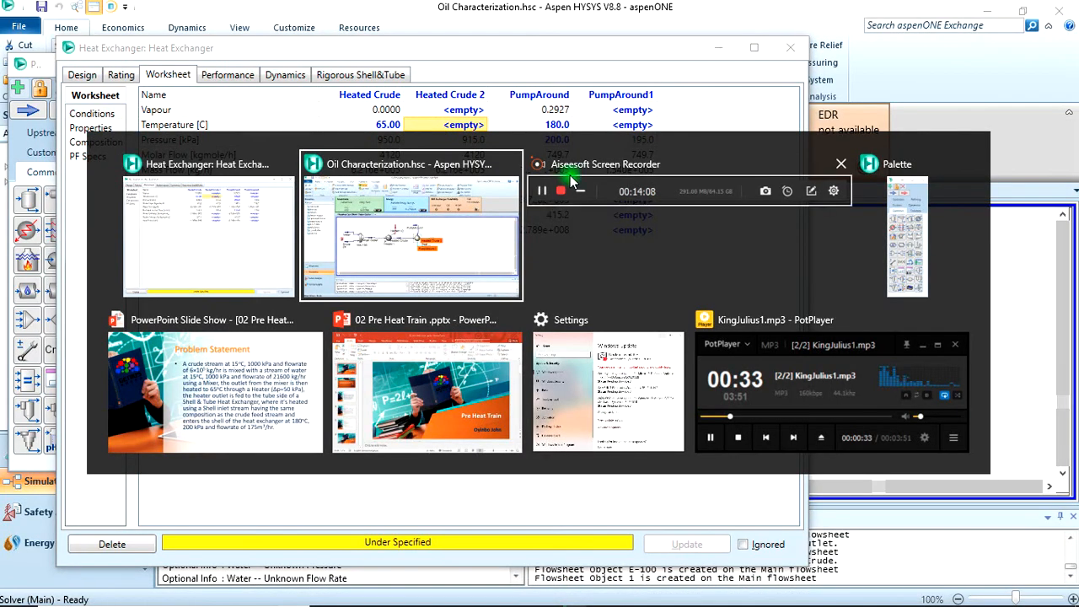
{"action": "key", "text": "alt+Tab"}
{"action": "key", "text": "alt+Tab"}
{"action": "key", "text": "alt+Tab"}
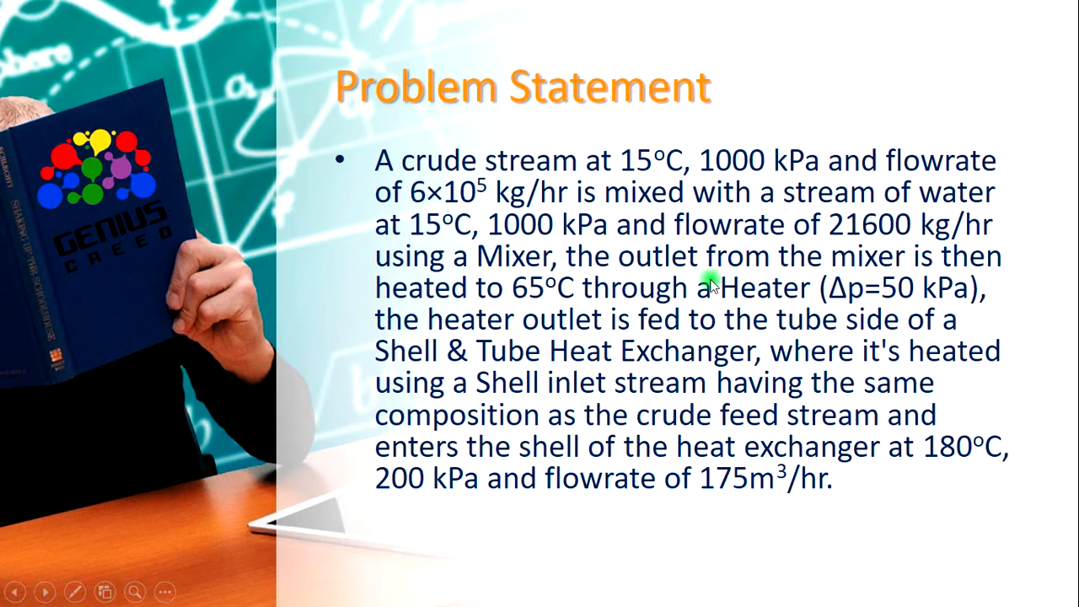
{"action": "left_click", "coordinate": [711, 284]}
{"action": "left_click", "coordinate": [710, 284]}
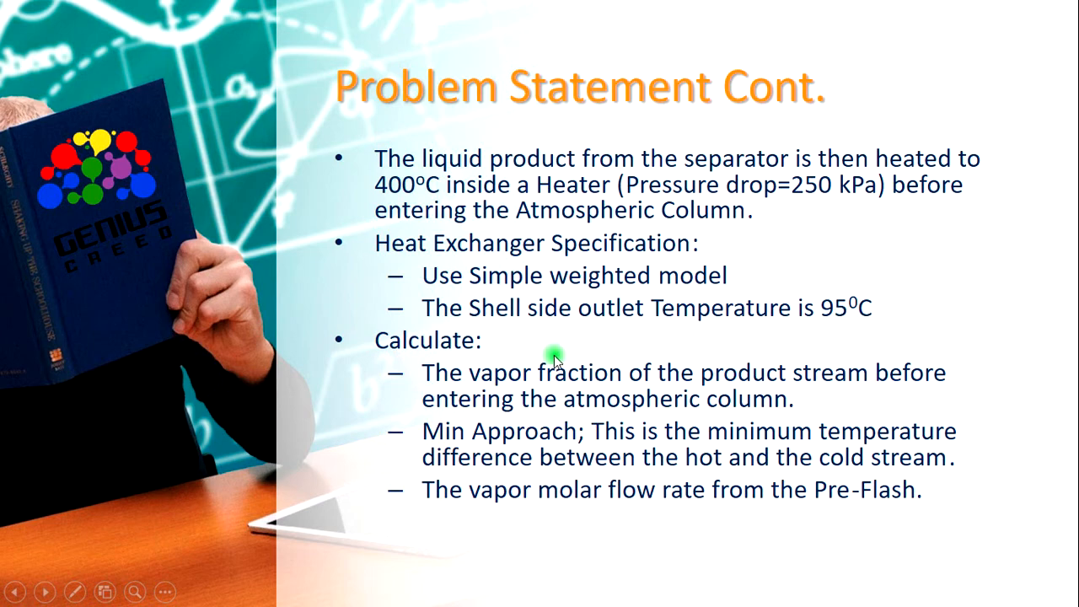
{"action": "key", "text": "alt+Tab"}
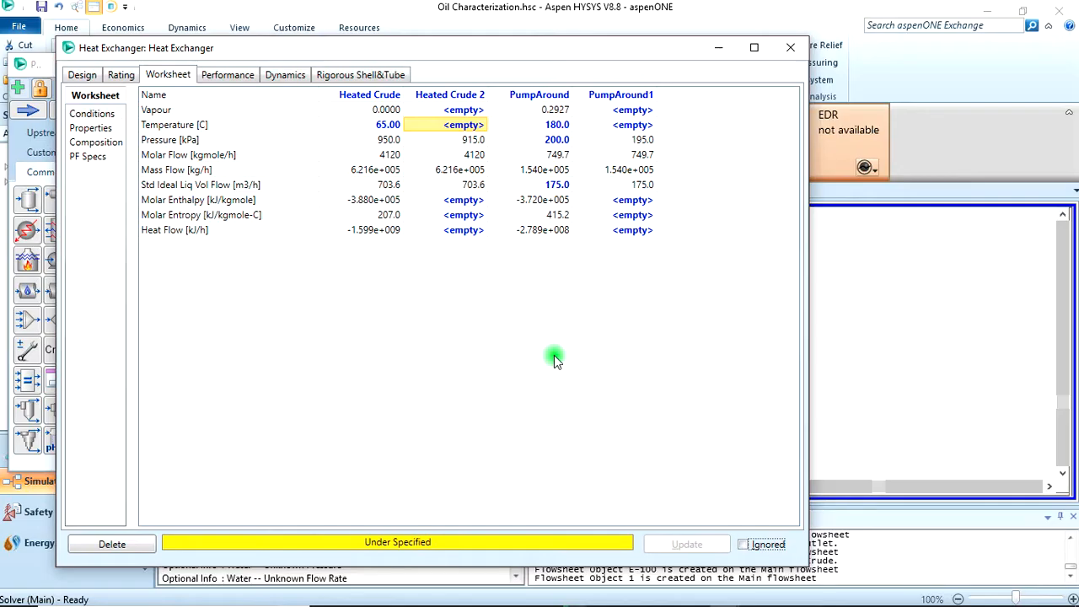
Set the PumpAround1 shell outlet temperature to 95 °C in the exchanger's stream conditions.
{"action": "left_click", "coordinate": [627, 124]}
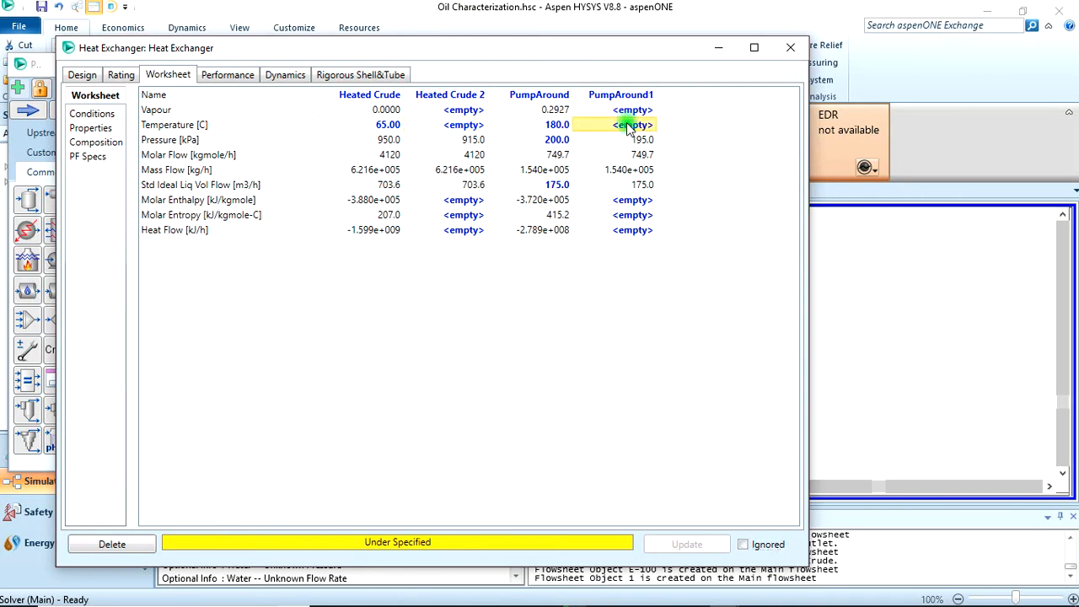
{"action": "type", "text": "954"}
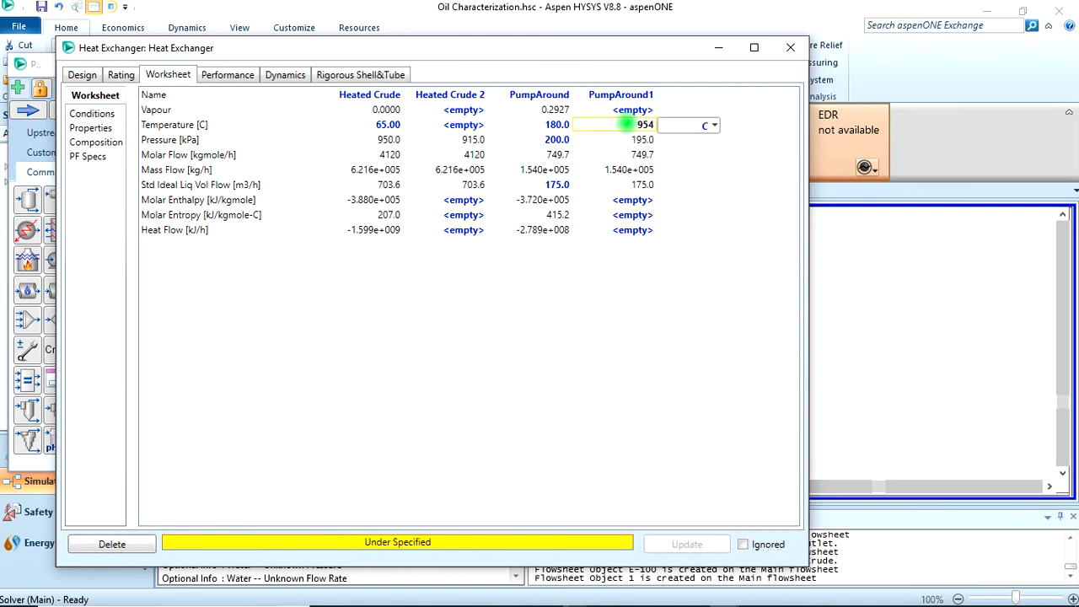
{"action": "key", "text": "Return"}
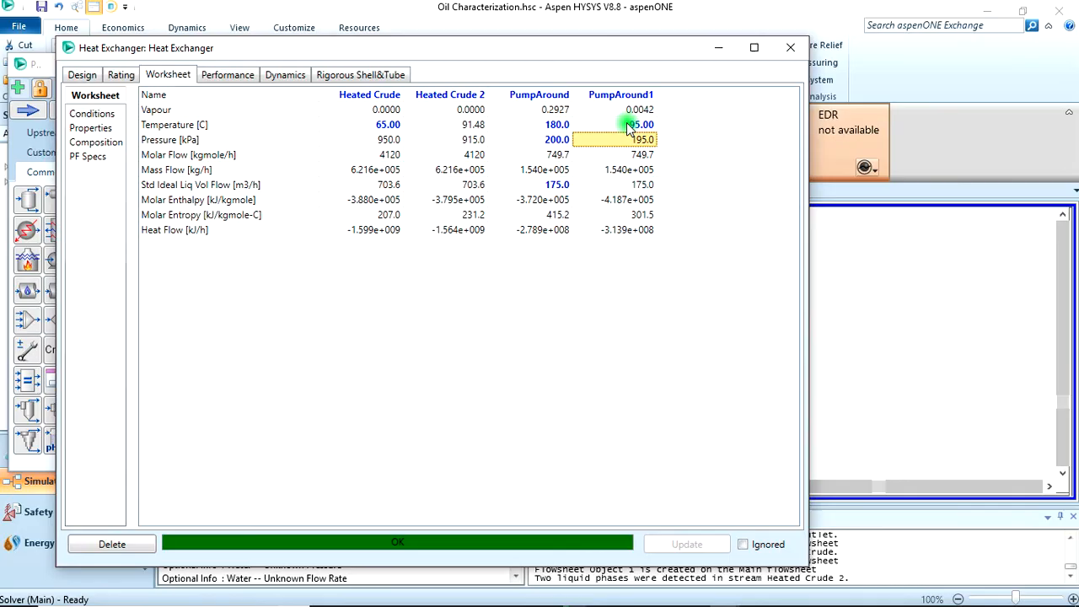
Change the heat exchanger's model to Simple Weighted in its design parameters.
{"action": "left_click", "coordinate": [82, 75]}
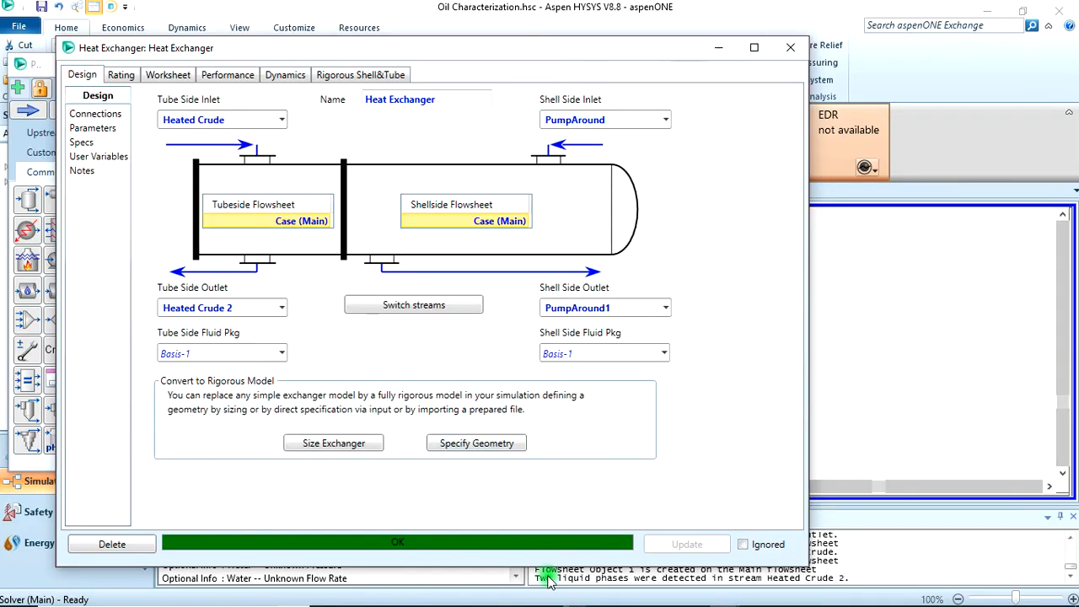
{"action": "left_click", "coordinate": [123, 75]}
{"action": "left_click", "coordinate": [82, 75]}
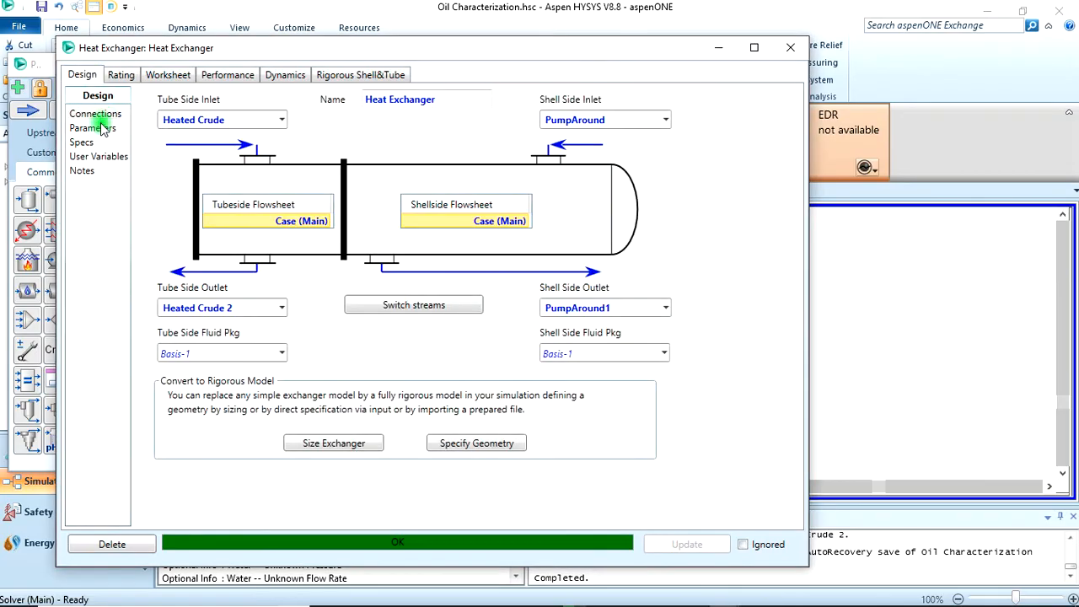
{"action": "left_click", "coordinate": [95, 129]}
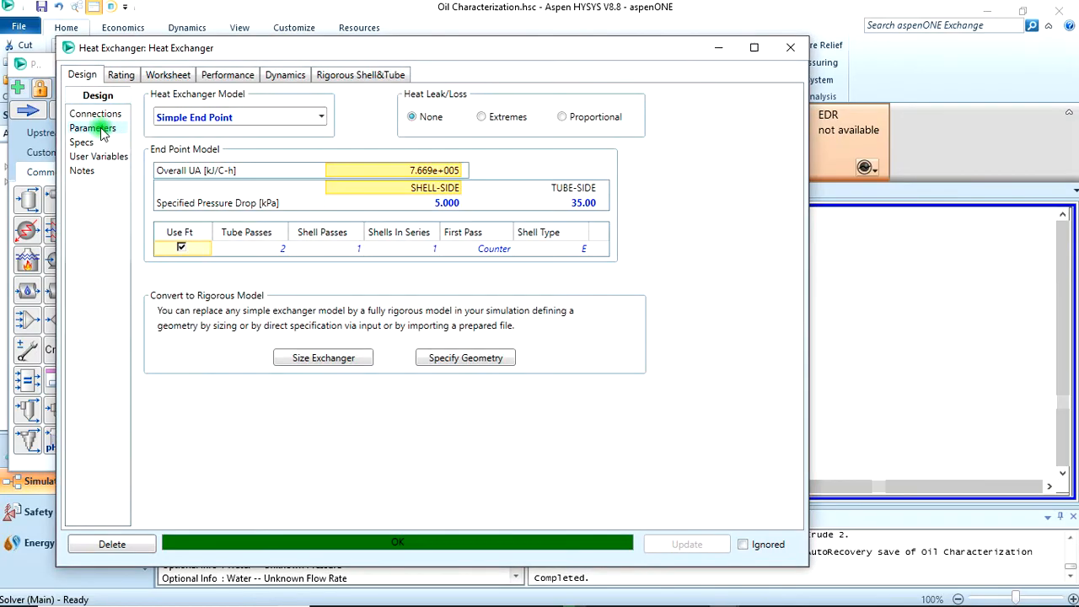
{"action": "left_click", "coordinate": [322, 117]}
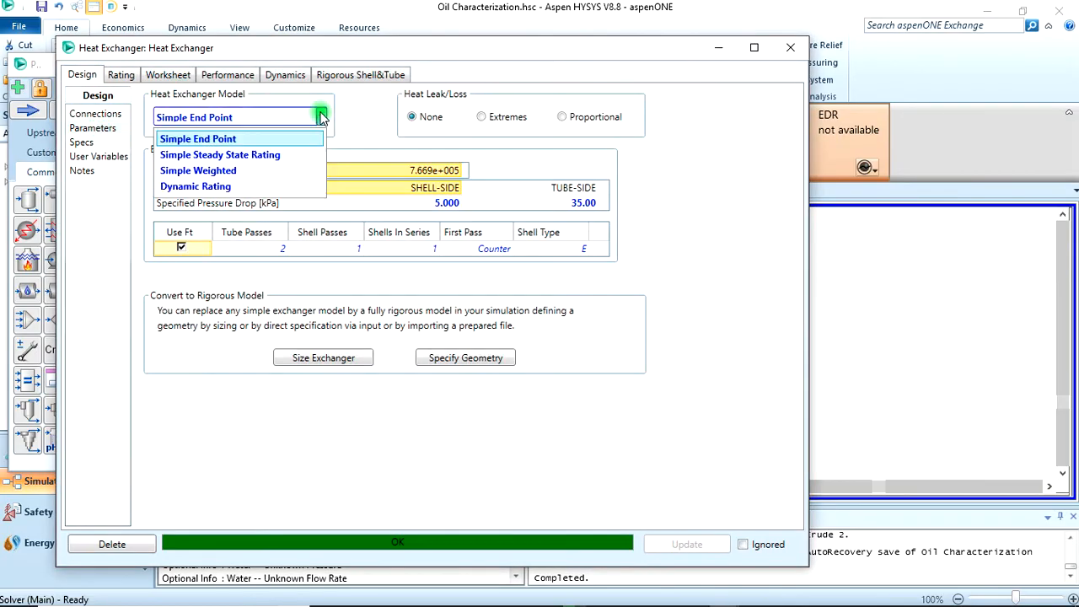
{"action": "left_click", "coordinate": [223, 172]}
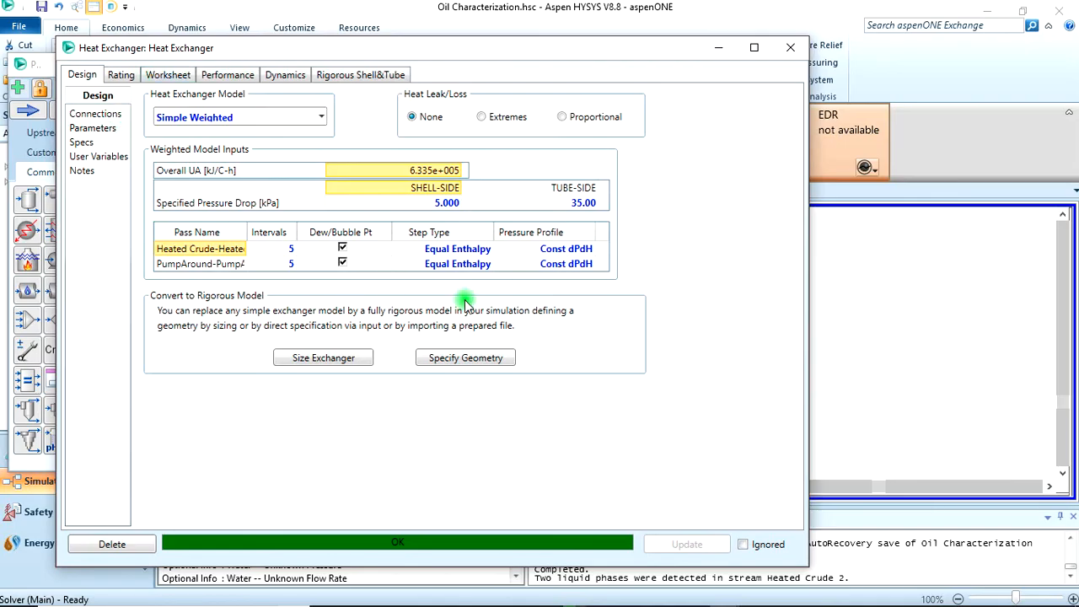
{"action": "left_click", "coordinate": [548, 582]}
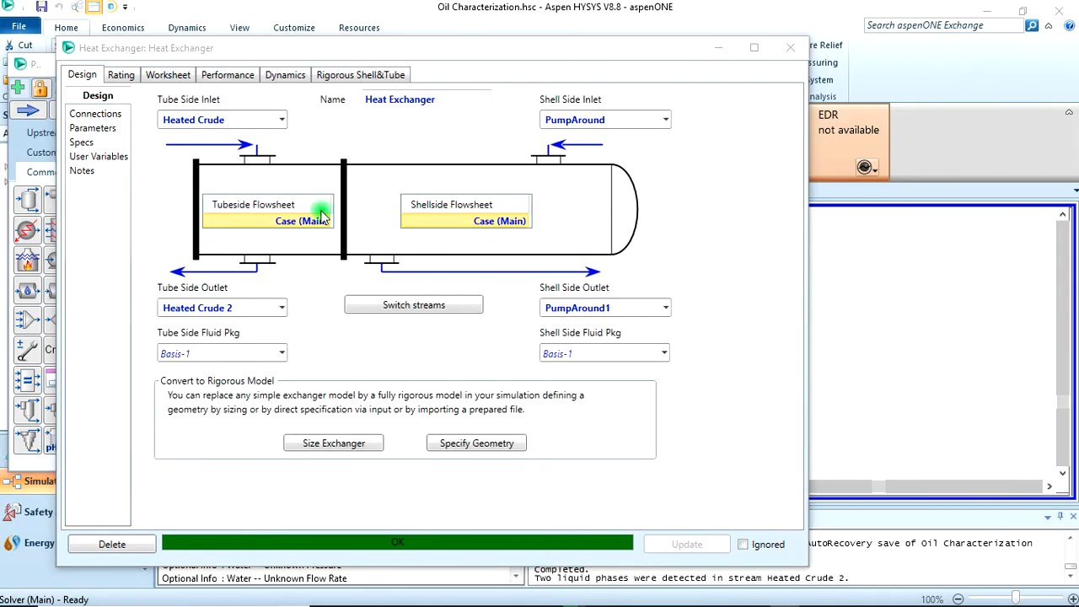
Read the minimum approach in the heat exchanger's overall performance details and close the exchanger window.
{"action": "left_click", "coordinate": [229, 79]}
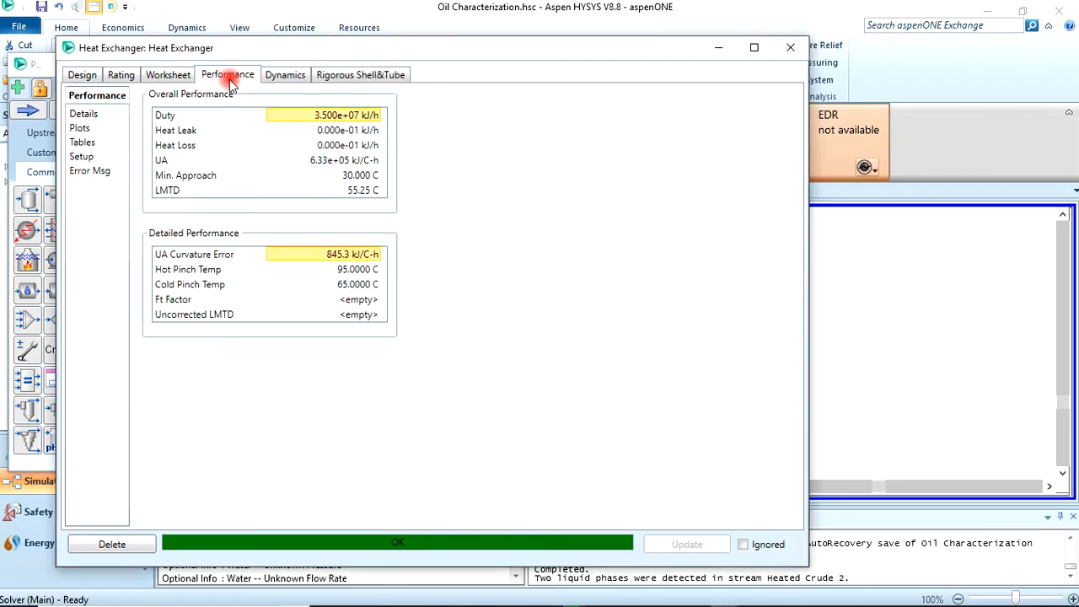
{"action": "left_click", "coordinate": [198, 174]}
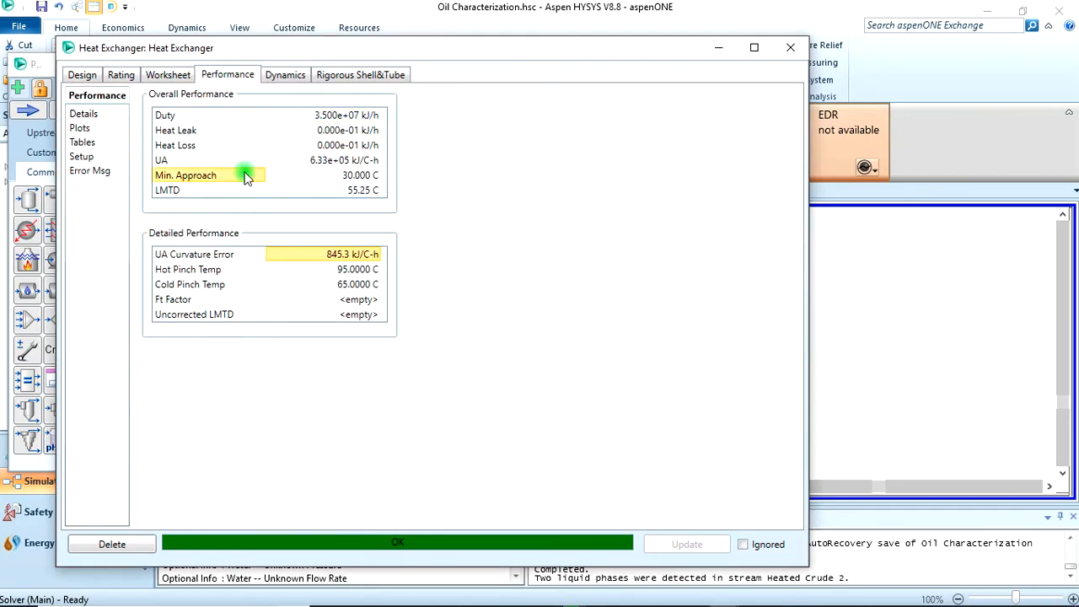
{"action": "left_click", "coordinate": [359, 175]}
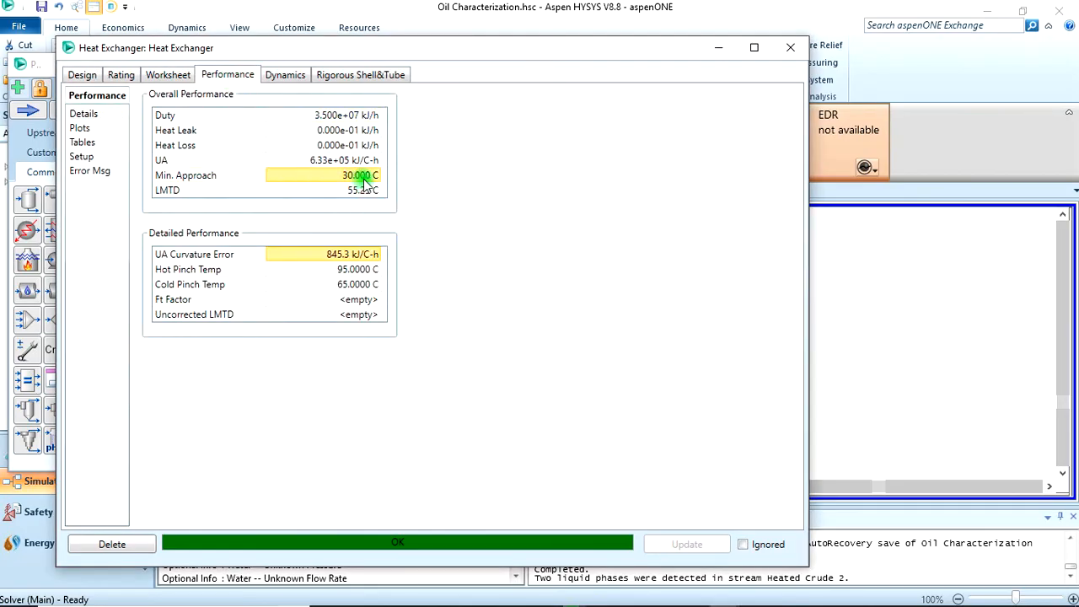
{"action": "mouse_move", "coordinate": [369, 187]}
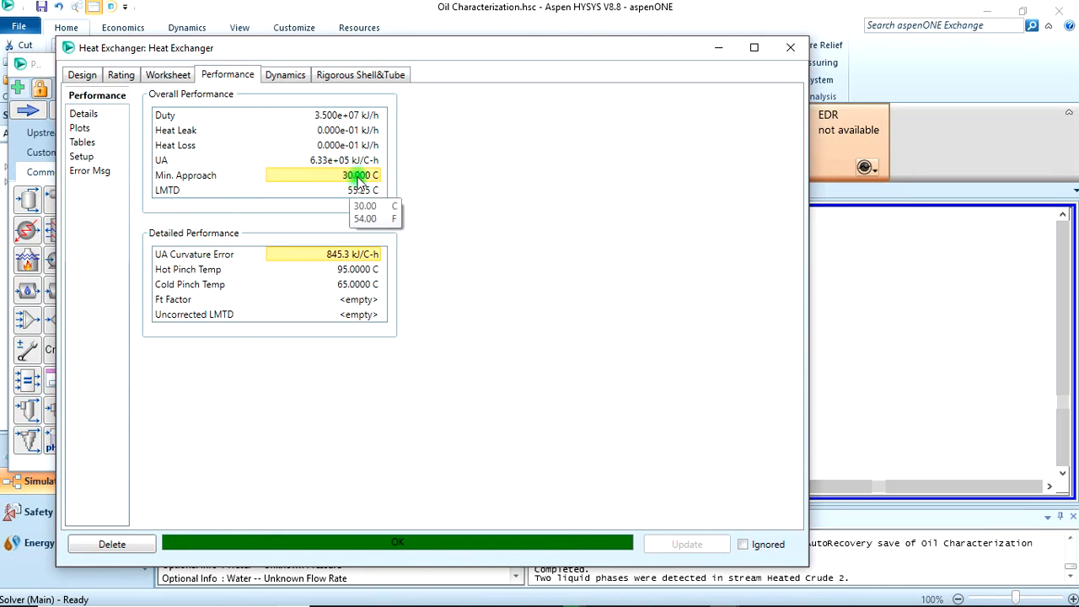
{"action": "left_click", "coordinate": [784, 53]}
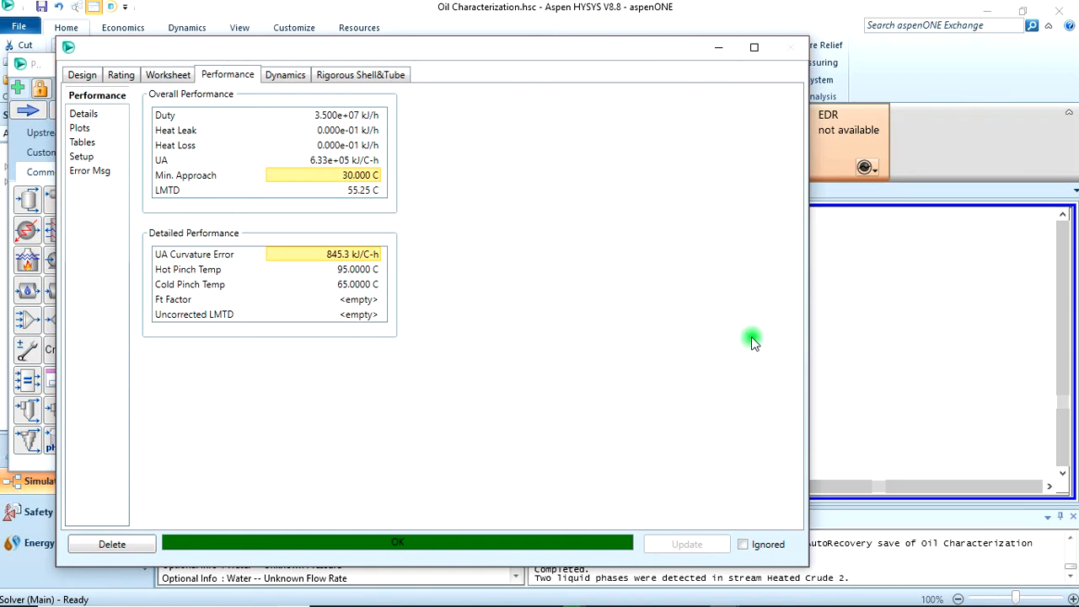
{"action": "left_click", "coordinate": [764, 293]}
Try to line up the heat exchanger with Heater1 and reposition PumpAround1 beside it, and undo these layout changes.
{"action": "left_click_drag", "start_coordinate": [625, 350], "coordinate": [587, 403]}
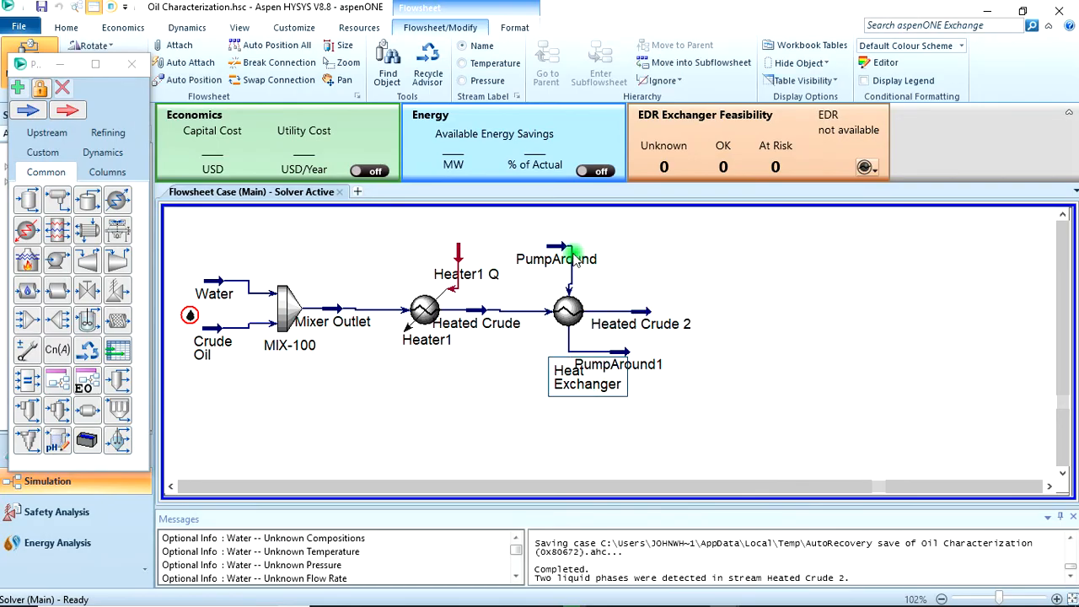
{"action": "left_click", "coordinate": [622, 371]}
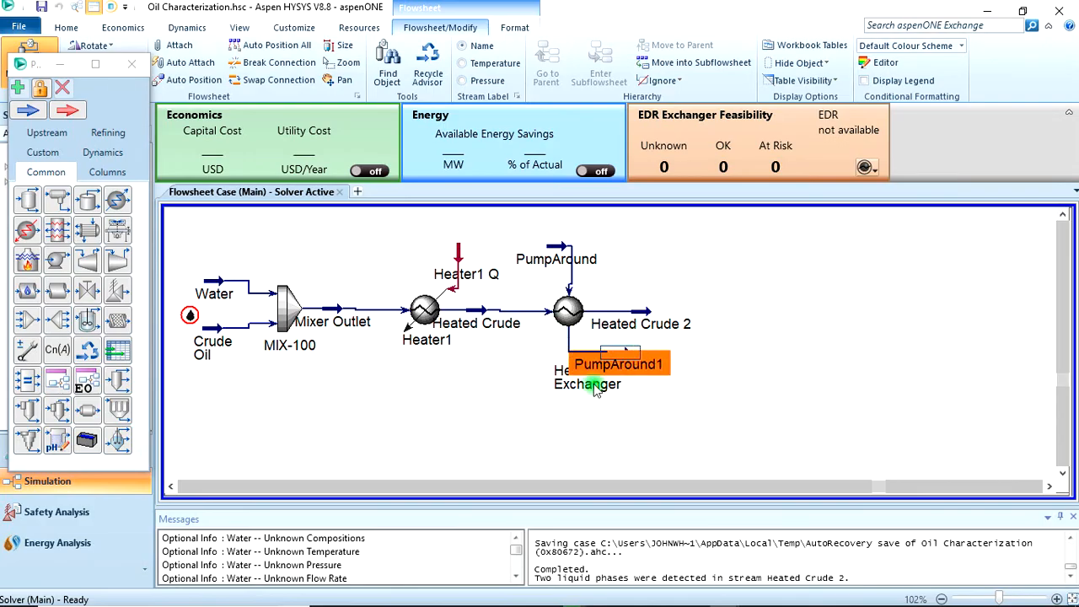
{"action": "left_click", "coordinate": [565, 381]}
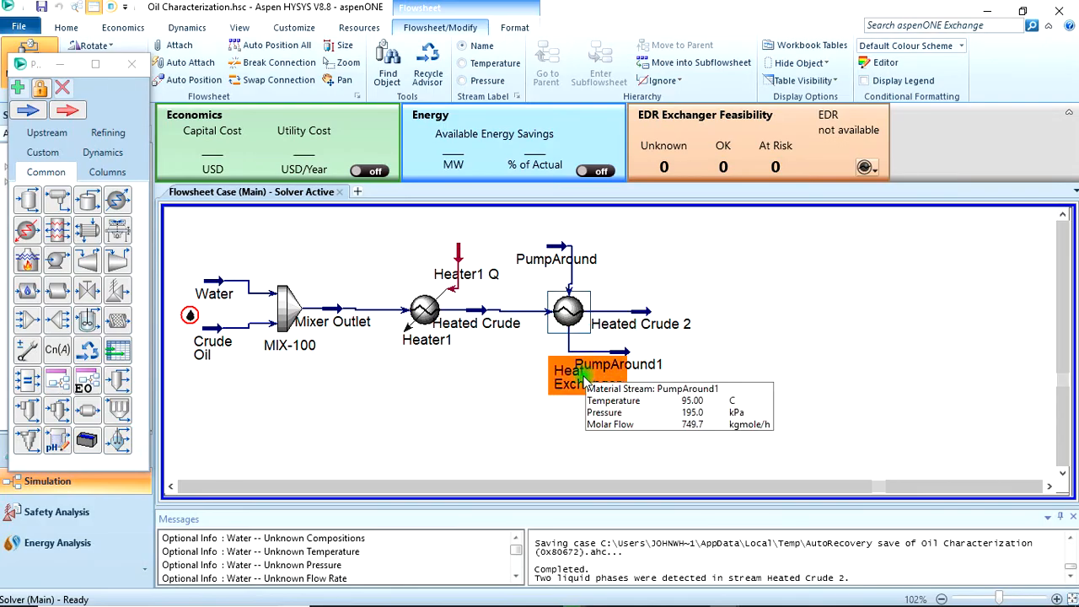
{"action": "key", "text": "Up"}
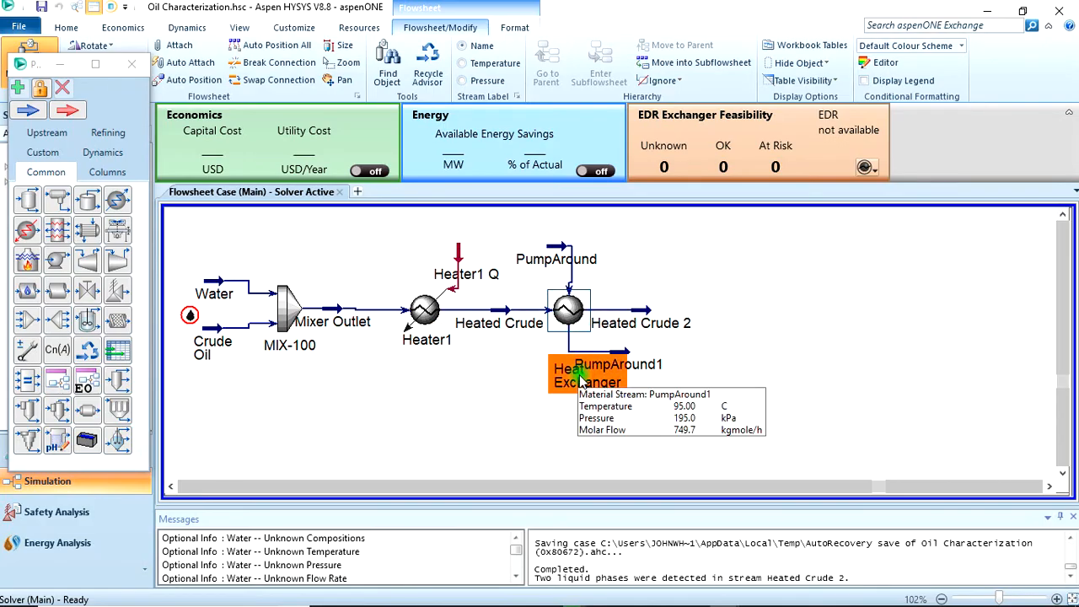
{"action": "left_click", "coordinate": [633, 362]}
{"action": "left_click_drag", "start_coordinate": [634, 363], "coordinate": [675, 347]}
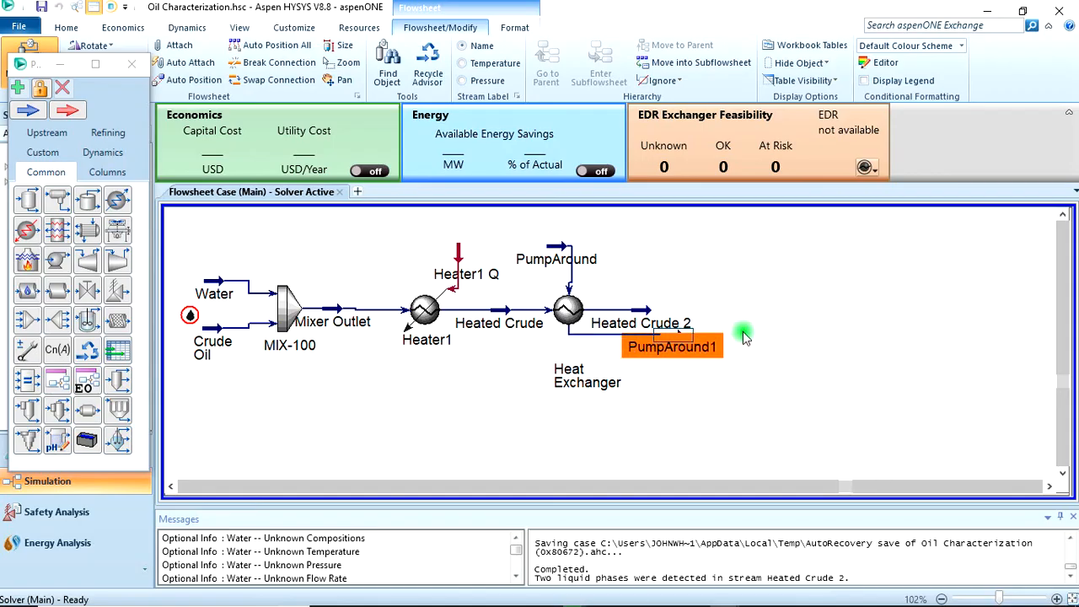
{"action": "left_click", "coordinate": [709, 371]}
{"action": "key", "text": "ctrl+z"}
{"action": "key", "text": "ctrl+z"}
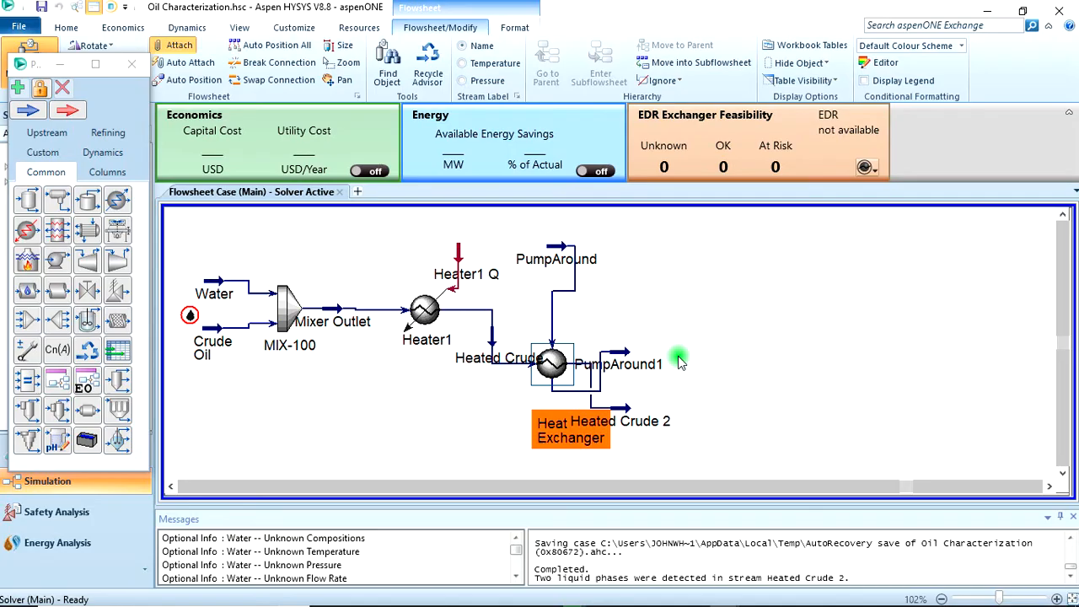
Arrange the heat exchanger level with Heater1, with PumpAround above and PumpAround1 below it, and show the open windows.
{"action": "left_click", "coordinate": [561, 272]}
{"action": "mouse_move", "coordinate": [556, 384]}
{"action": "left_click_drag", "start_coordinate": [556, 384], "coordinate": [560, 330]}
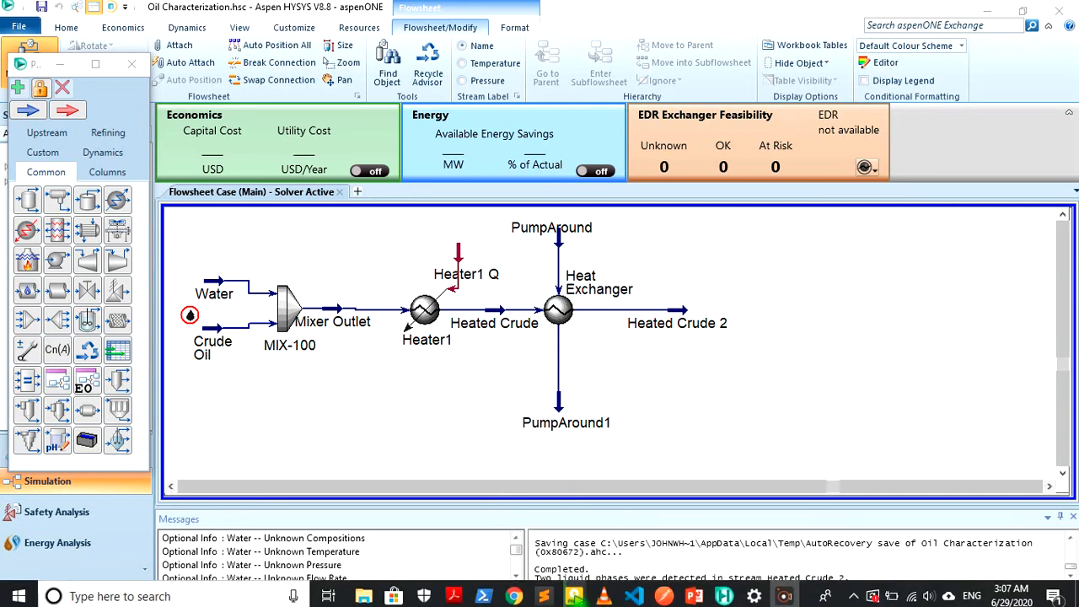
{"action": "key", "text": "alt+Tab"}
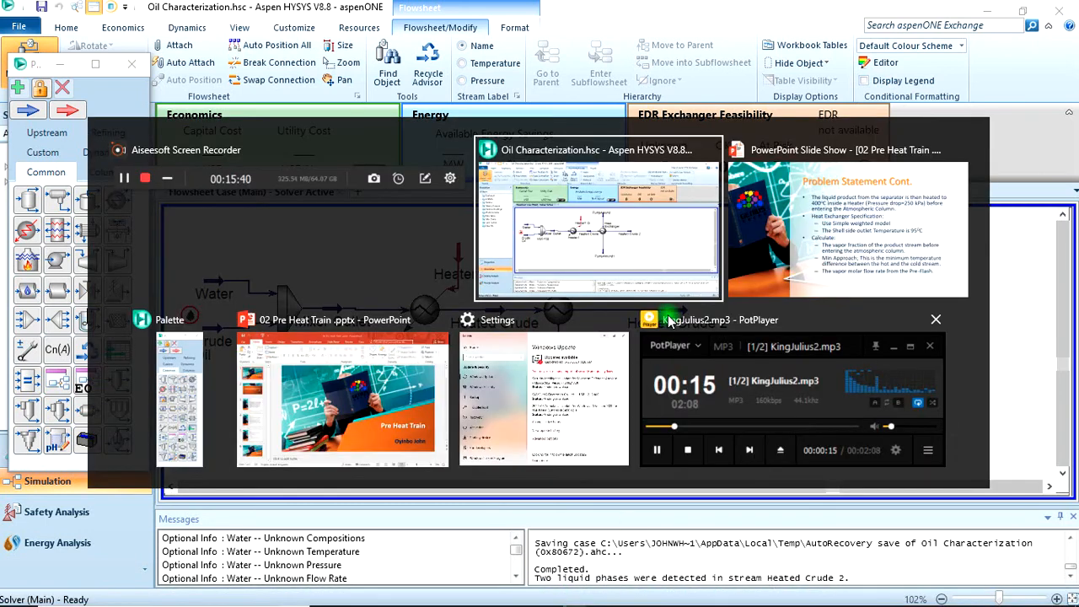
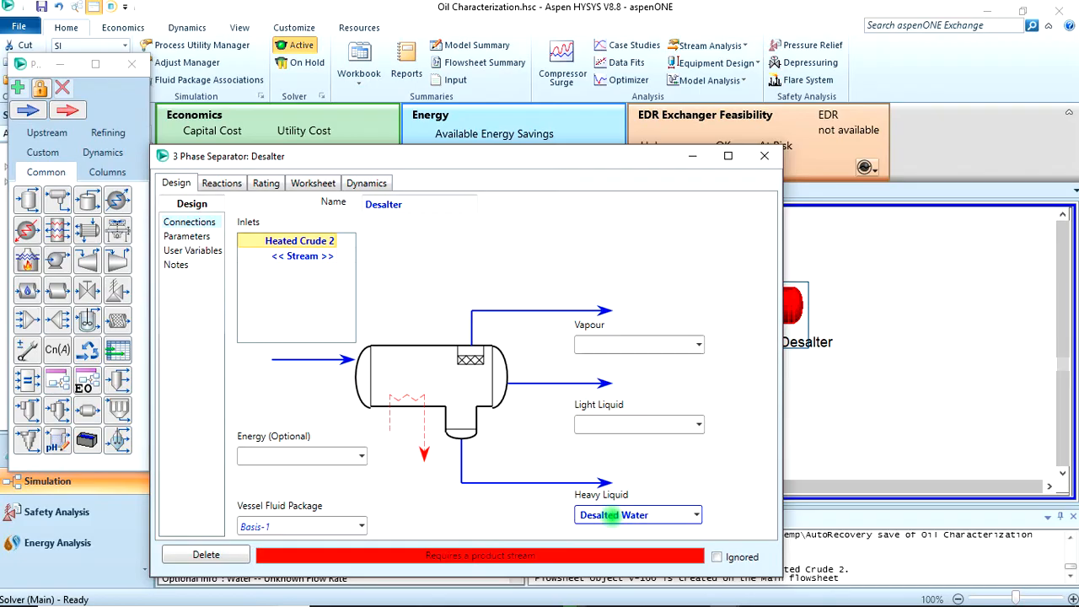
Name the Desalter's light liquid outlet Oil and its vapour outlet Gas, and close the separator window.
{"action": "left_click", "coordinate": [613, 425]}
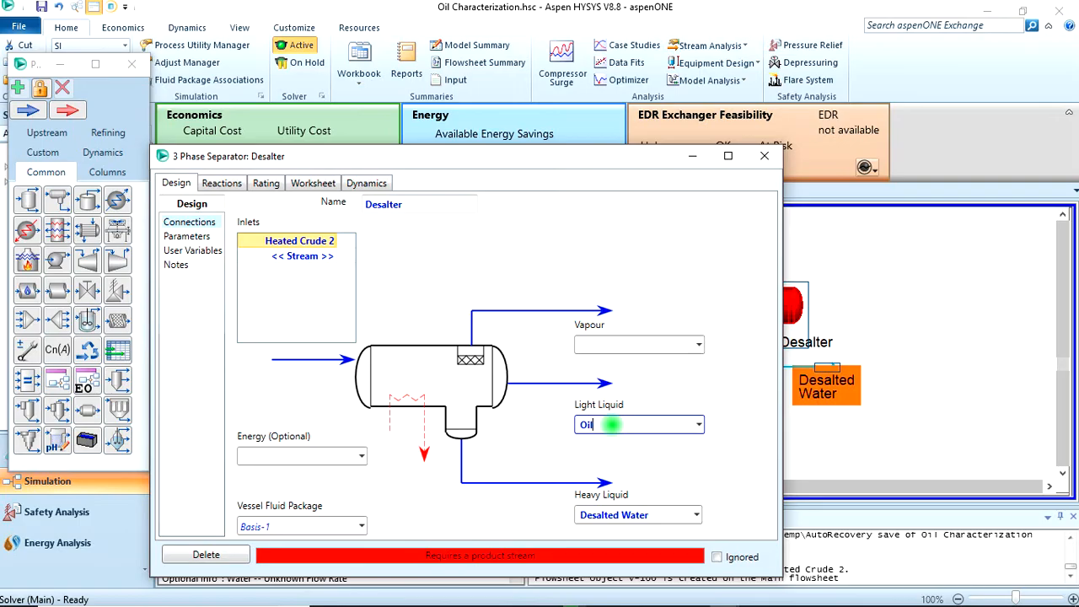
{"action": "key", "text": "Return"}
{"action": "left_click", "coordinate": [615, 348]}
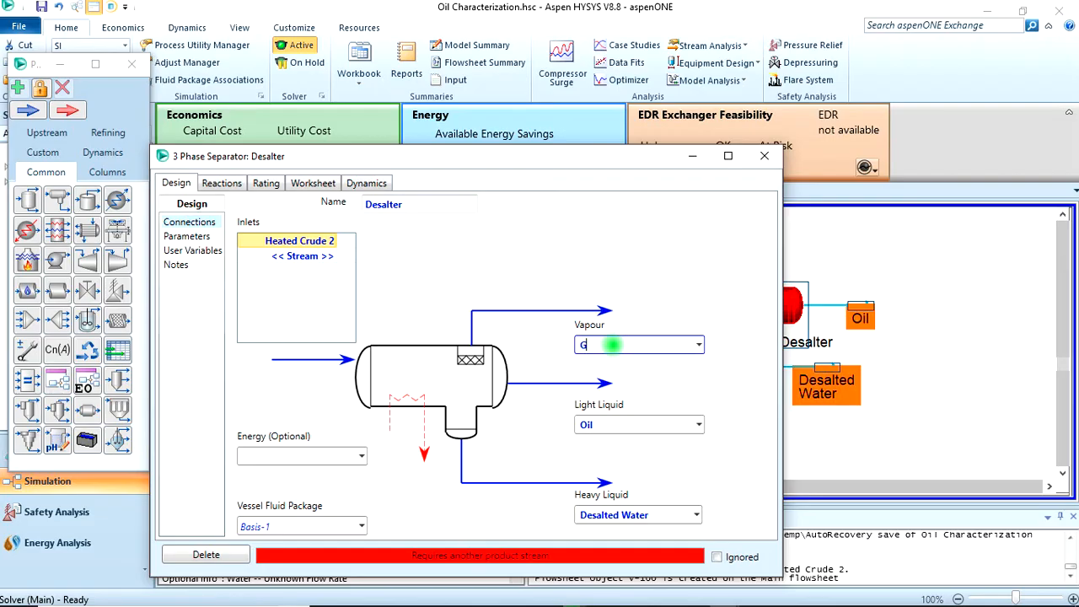
{"action": "key", "text": "Return"}
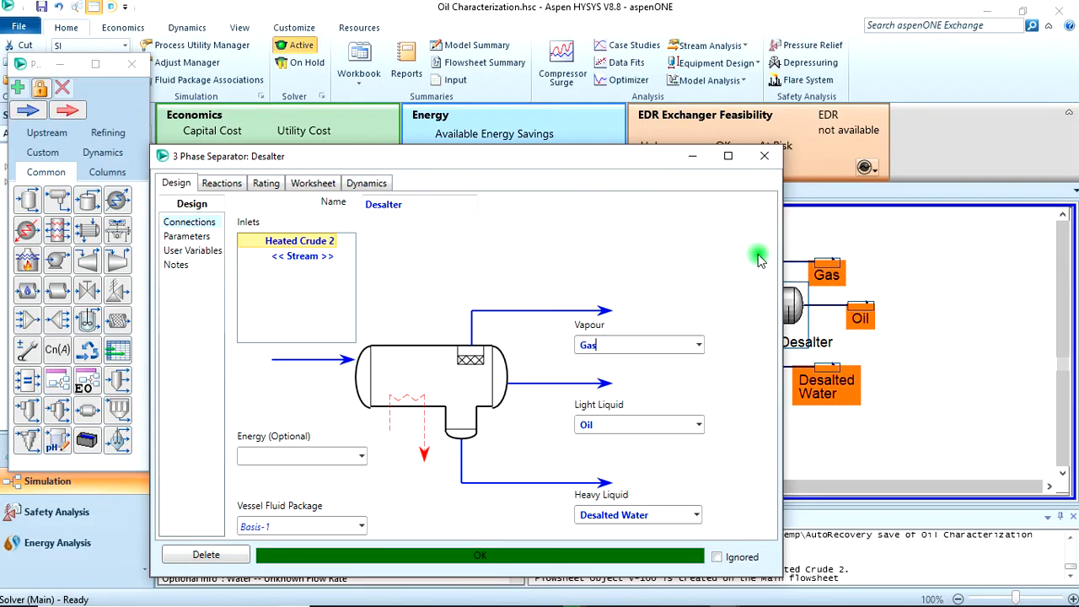
{"action": "left_click", "coordinate": [765, 156]}
{"action": "left_click", "coordinate": [925, 334]}
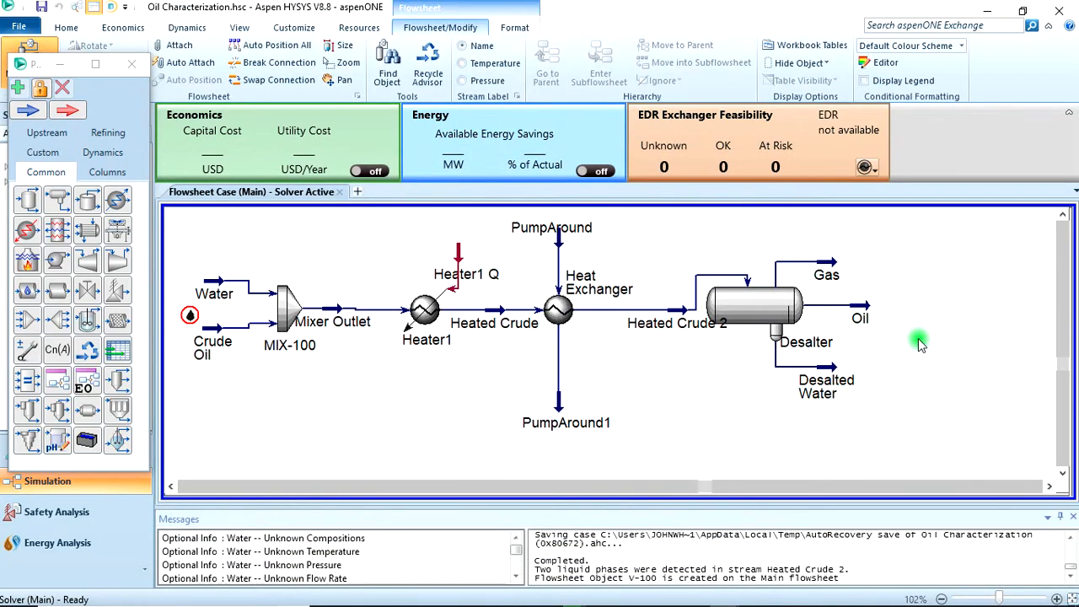
Move the Desalter and its outlet streams lower and closer to the heat exchanger, beneath the Heated Crude 2 stream.
{"action": "mouse_move", "coordinate": [780, 319]}
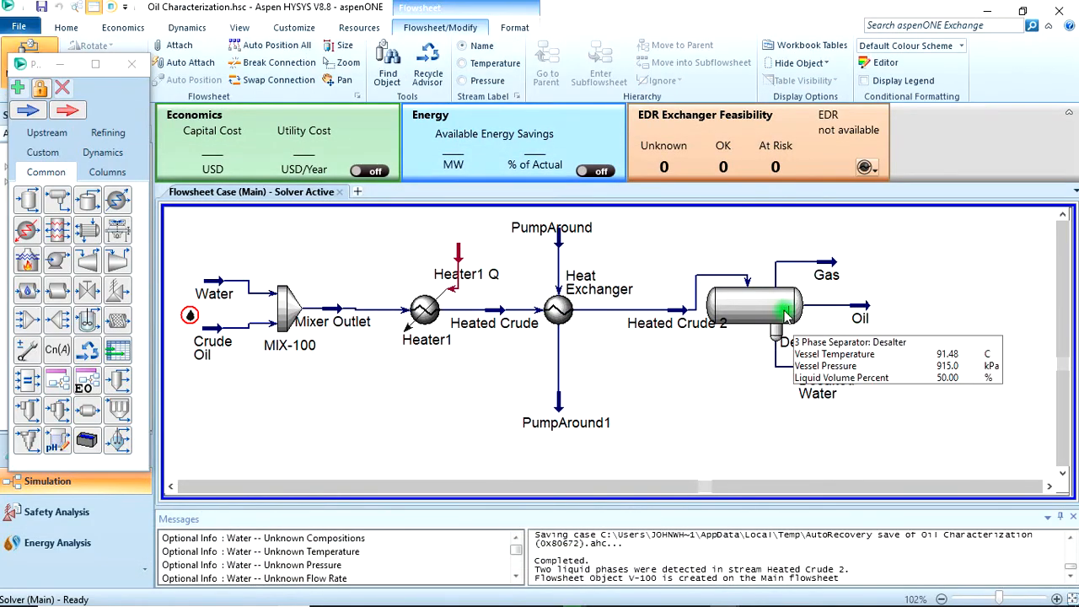
{"action": "left_click_drag", "start_coordinate": [769, 310], "coordinate": [714, 368]}
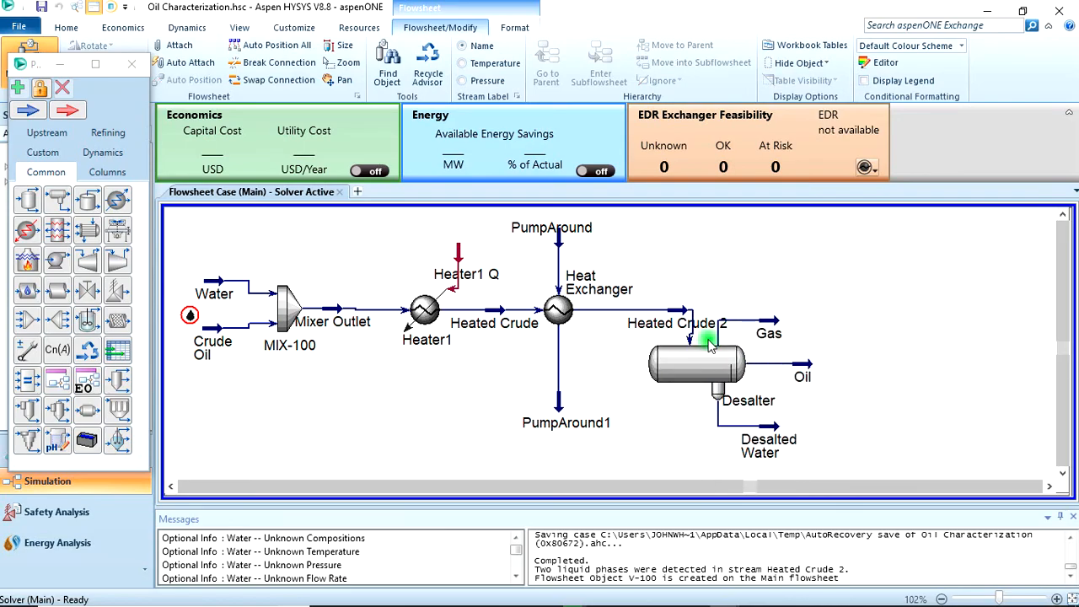
{"action": "mouse_move", "coordinate": [674, 356]}
{"action": "mouse_move", "coordinate": [701, 363]}
{"action": "left_mouse_down"}
{"action": "mouse_move", "coordinate": [680, 357]}
{"action": "mouse_move", "coordinate": [689, 346]}
{"action": "left_mouse_up"}
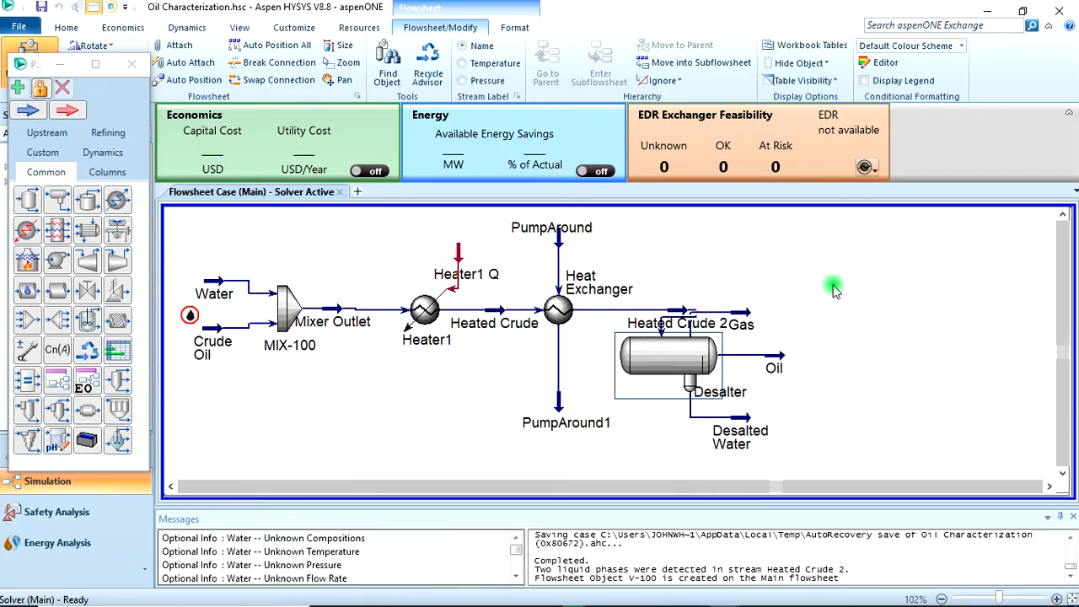
{"action": "left_click", "coordinate": [833, 287]}
Rotate the Heated Crude 2 stream arrow so it points down into the Desalter.
{"action": "left_click", "coordinate": [679, 313]}
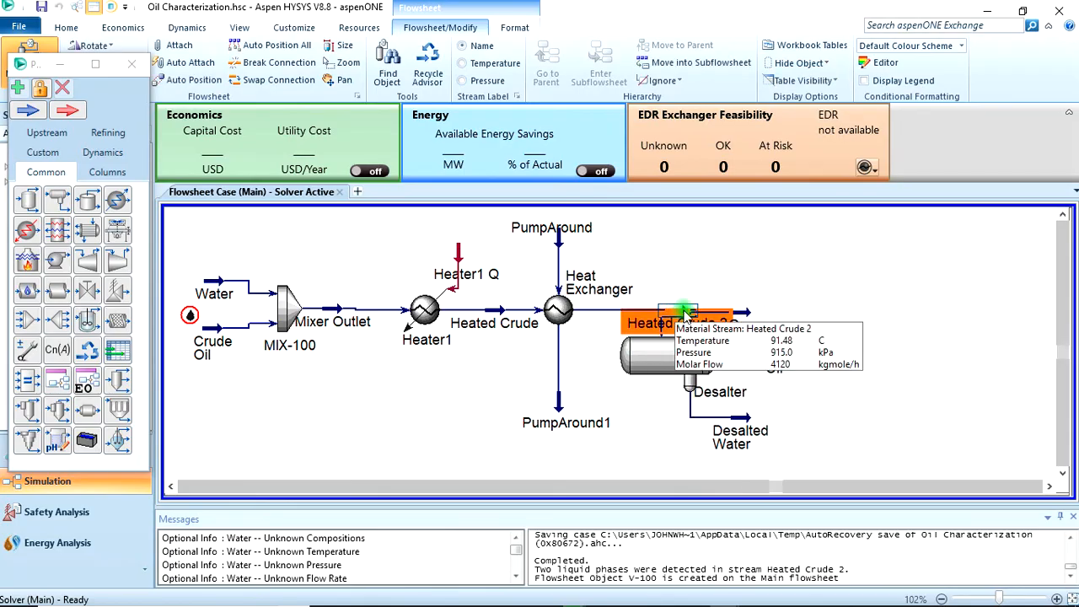
{"action": "left_click", "coordinate": [80, 47]}
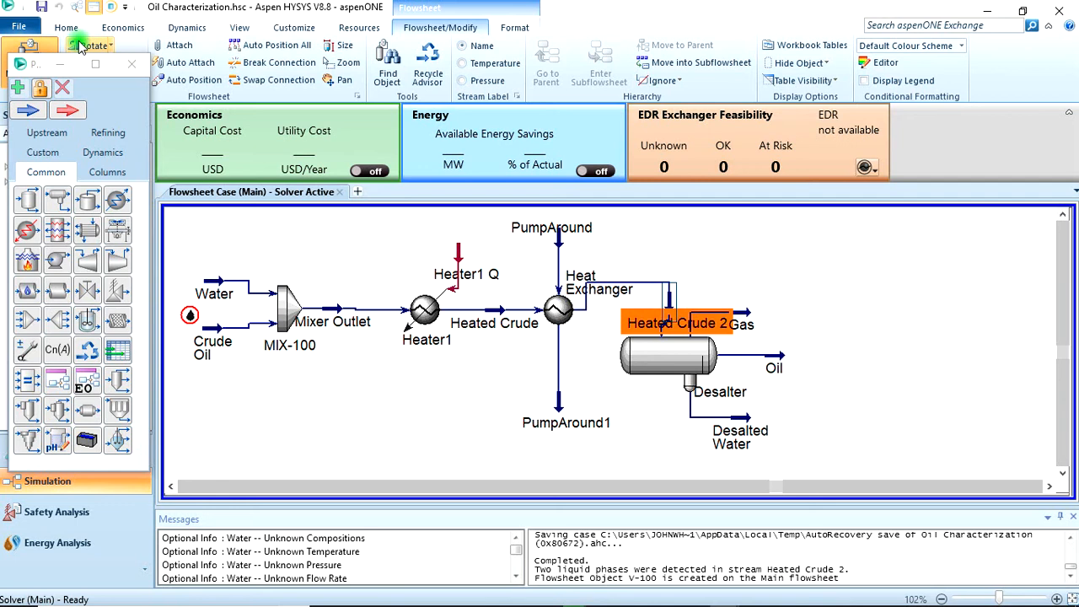
{"action": "left_click", "coordinate": [765, 249]}
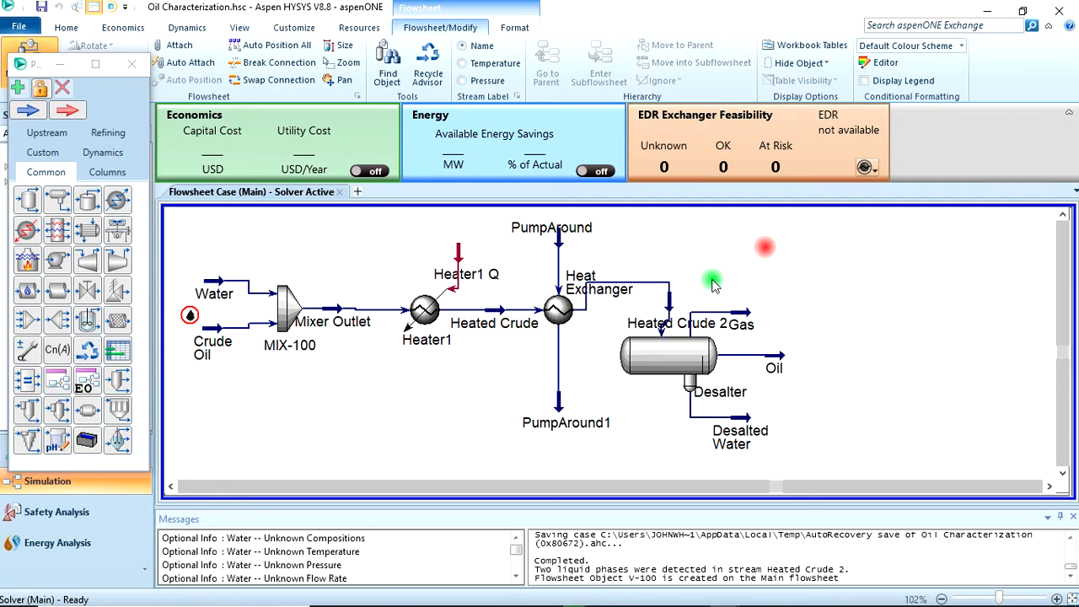
{"action": "left_click", "coordinate": [672, 301]}
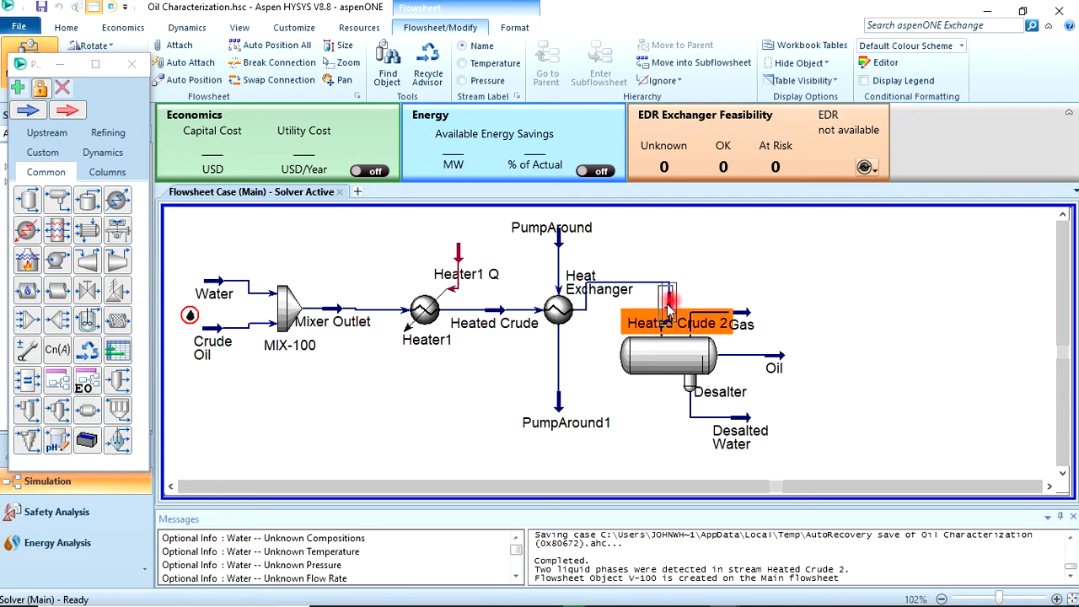
{"action": "left_click", "coordinate": [774, 264]}
Straighten the Heated Crude 2 line level with the heat exchanger outlet and shift the Desalter further down beneath it.
{"action": "mouse_move", "coordinate": [672, 333]}
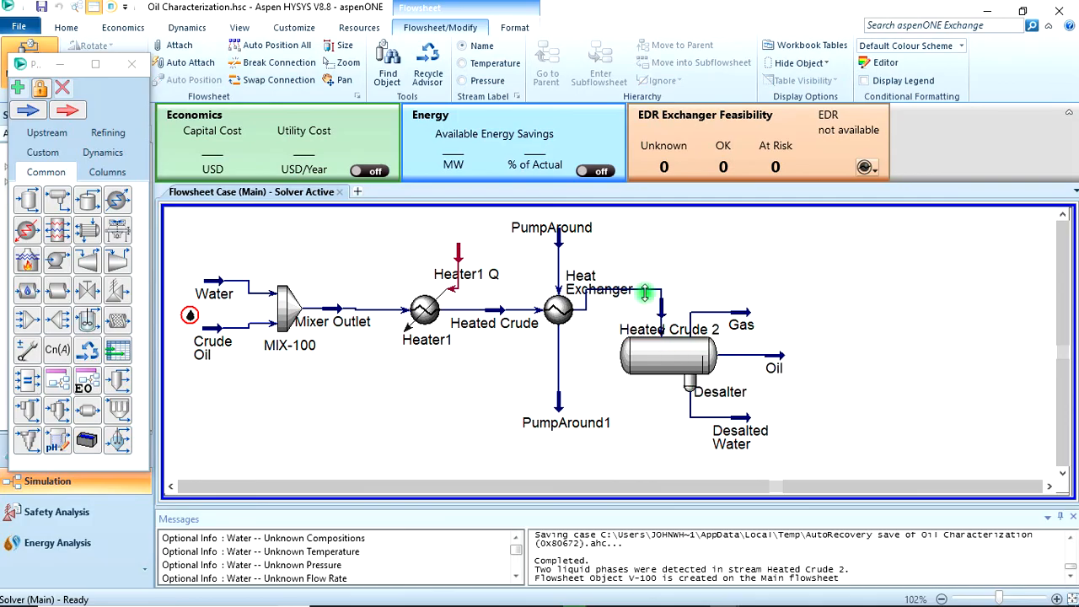
{"action": "left_click_drag", "start_coordinate": [645, 292], "coordinate": [645, 311]}
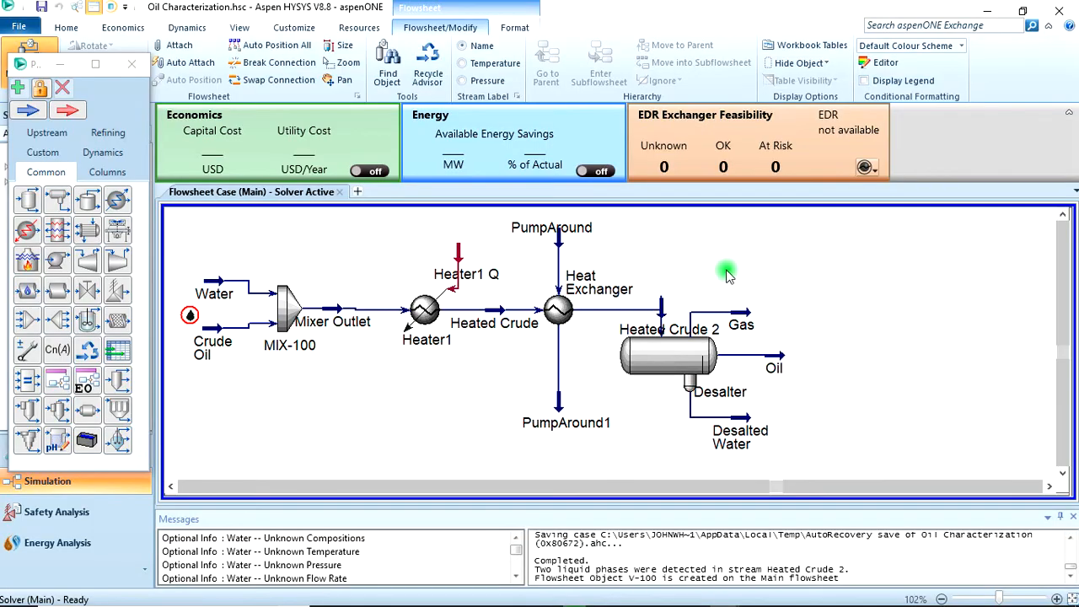
{"action": "left_click", "coordinate": [674, 369]}
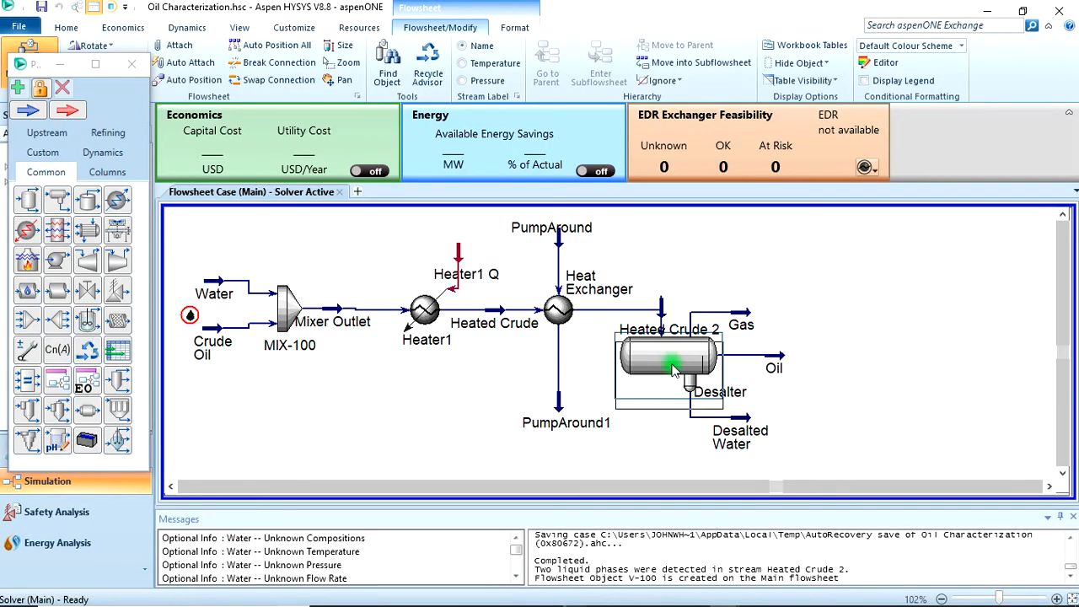
{"action": "left_click_drag", "start_coordinate": [674, 369], "coordinate": [674, 391]}
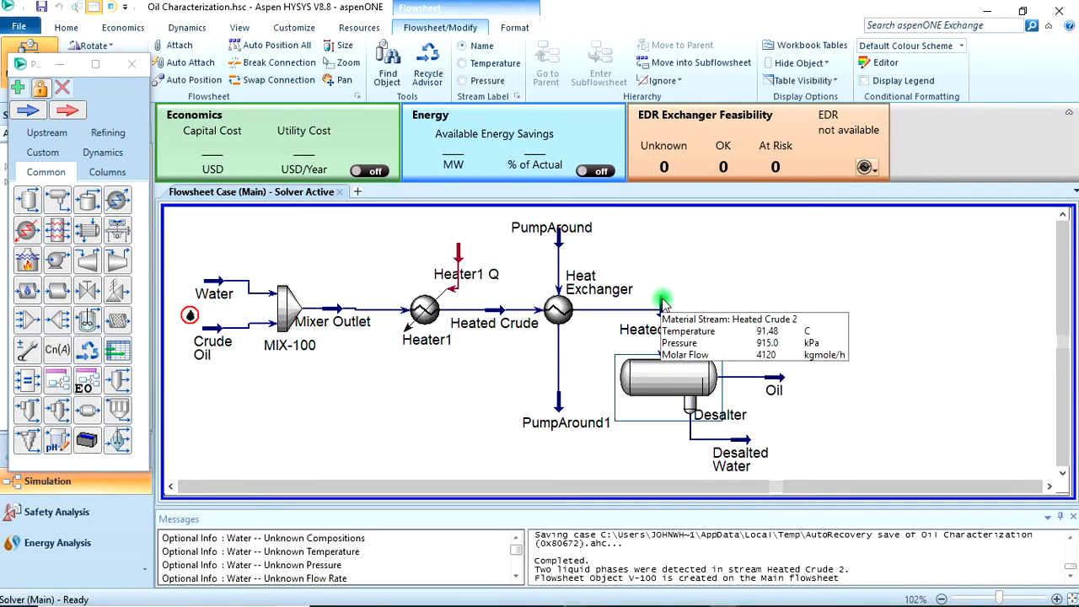
Shift the Heated Crude 2 arrow down toward the Desalter and straighten its line level with the heat exchanger outlet.
{"action": "left_click_drag", "start_coordinate": [661, 309], "coordinate": [661, 323]}
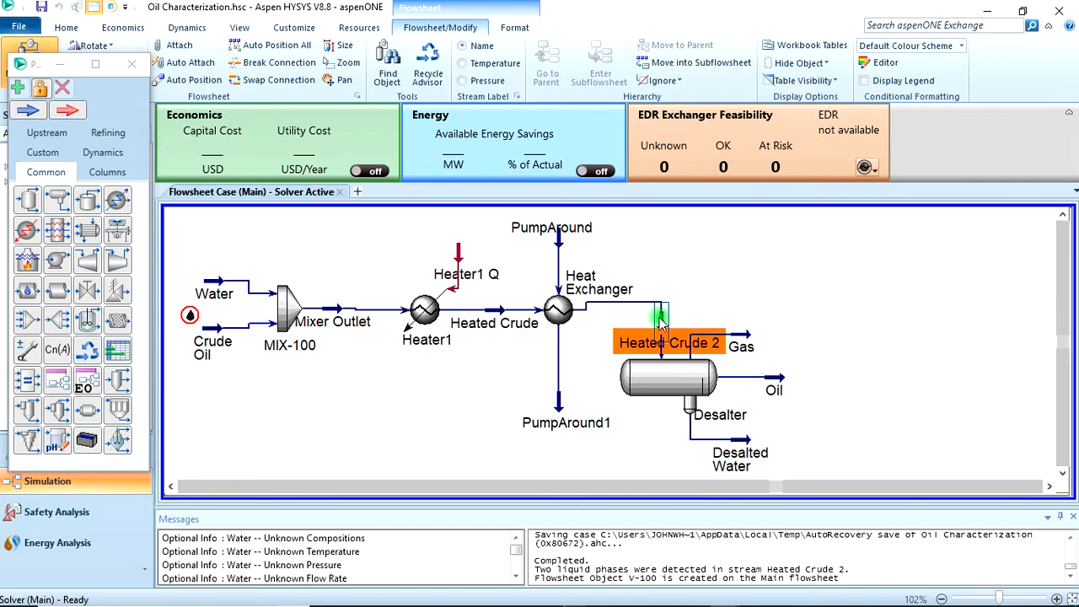
{"action": "left_click", "coordinate": [716, 277]}
{"action": "mouse_move", "coordinate": [592, 289]}
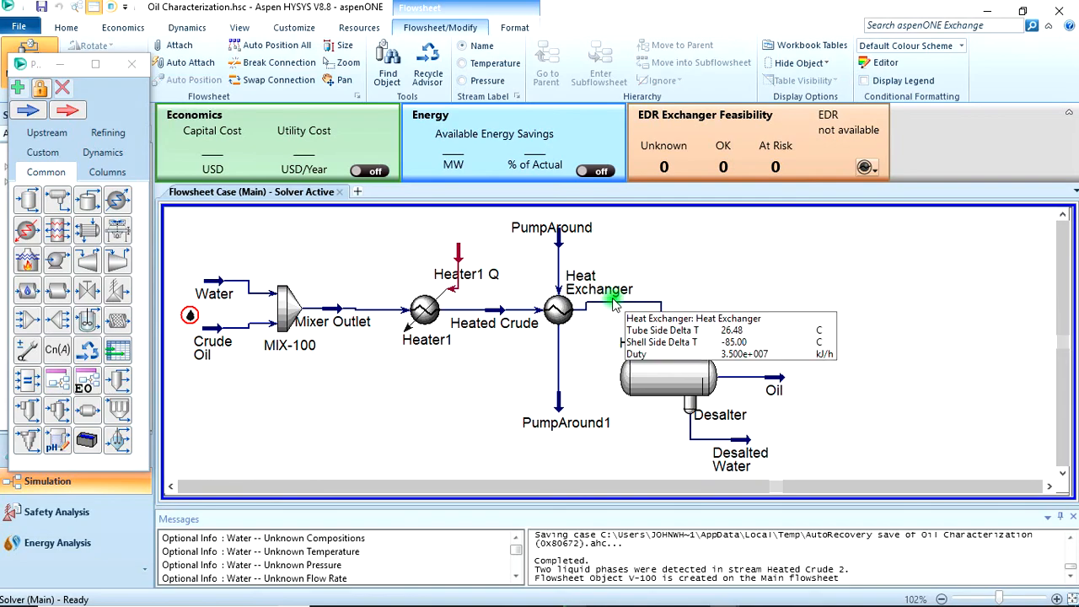
{"action": "left_click_drag", "start_coordinate": [617, 300], "coordinate": [615, 313]}
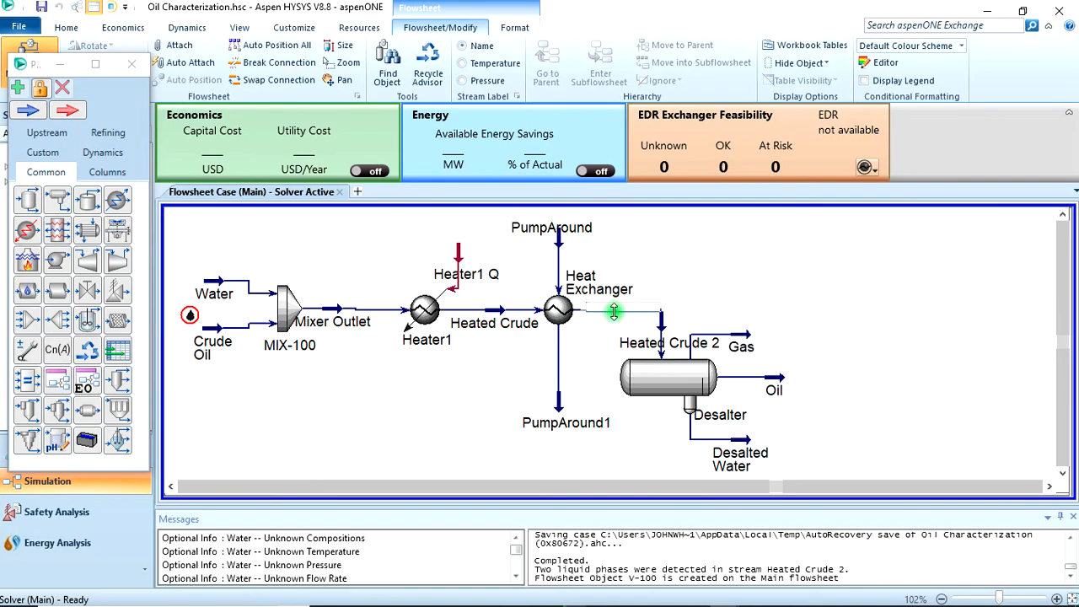
Move the Gas stream above the Desalter, rotate its arrow to point up, and align it with the vapour outlet.
{"action": "left_click", "coordinate": [743, 337]}
{"action": "left_click_drag", "start_coordinate": [735, 294], "coordinate": [713, 289]}
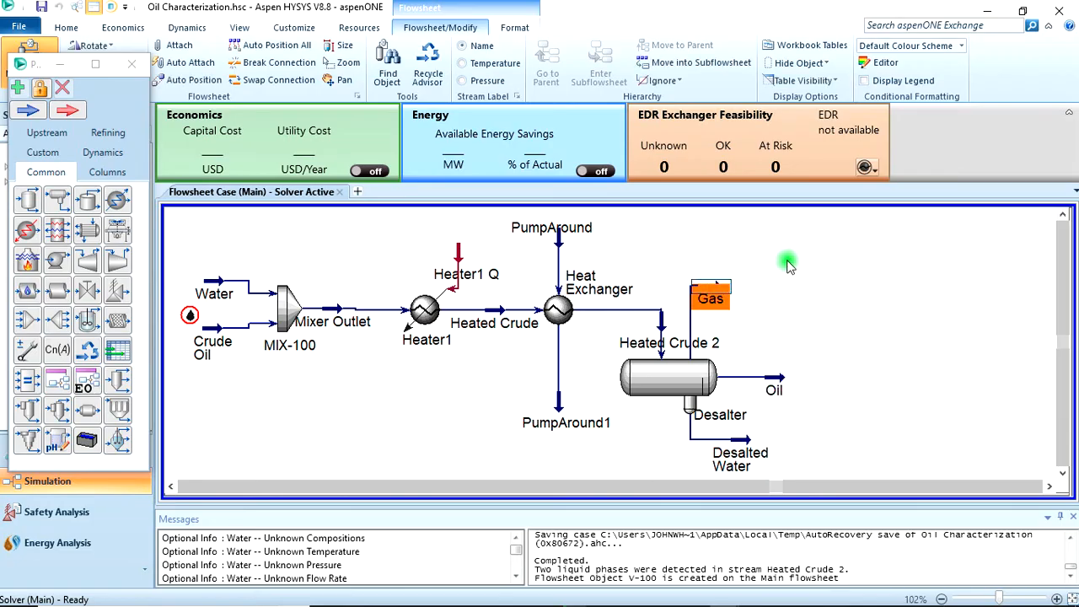
{"action": "left_click", "coordinate": [88, 46]}
{"action": "left_click", "coordinate": [88, 46]}
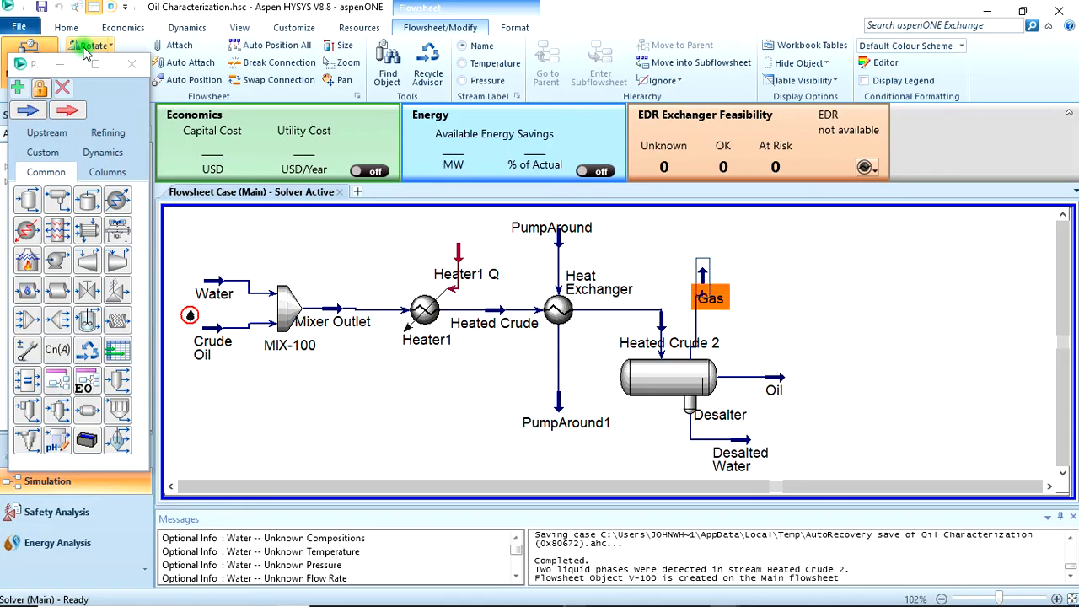
{"action": "left_click_drag", "start_coordinate": [704, 279], "coordinate": [689, 279]}
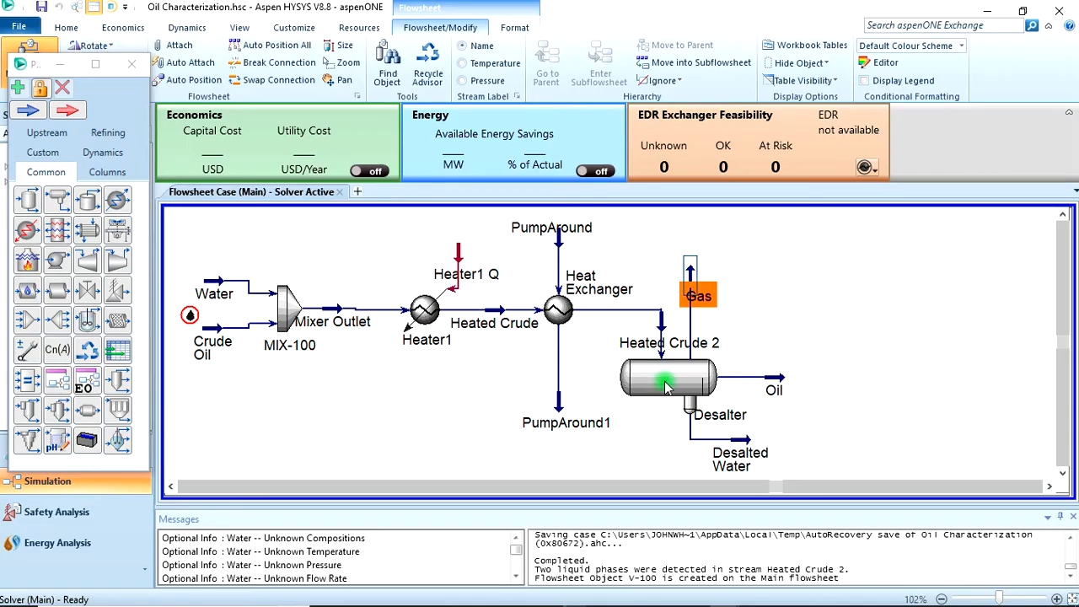
Move the Desalter name label to the left of the vessel's water boot.
{"action": "left_click", "coordinate": [329, 362]}
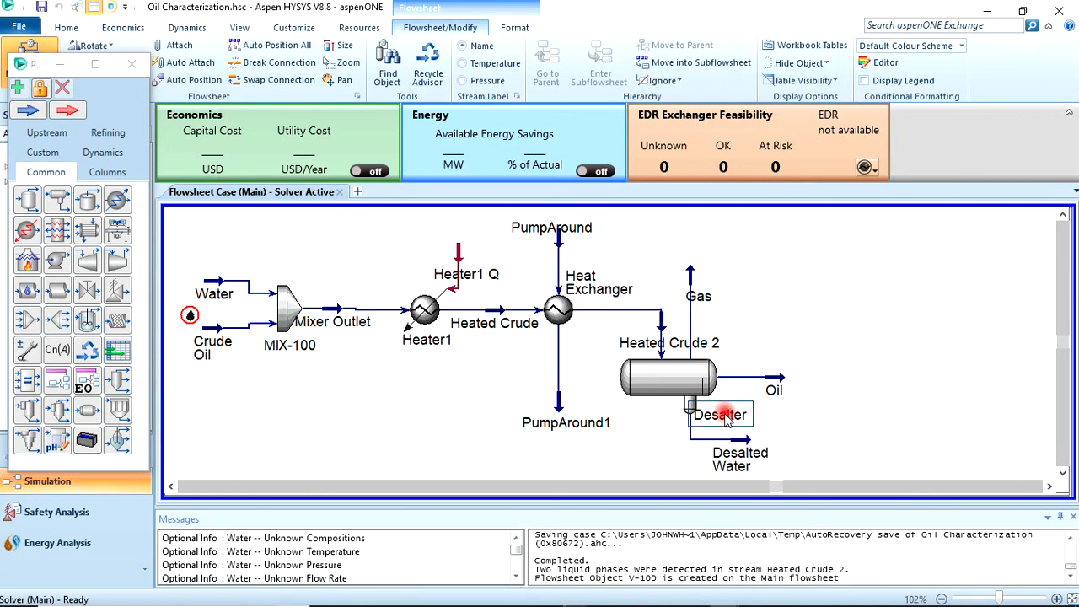
{"action": "left_click_drag", "start_coordinate": [718, 413], "coordinate": [658, 413]}
{"action": "left_click", "coordinate": [818, 314]}
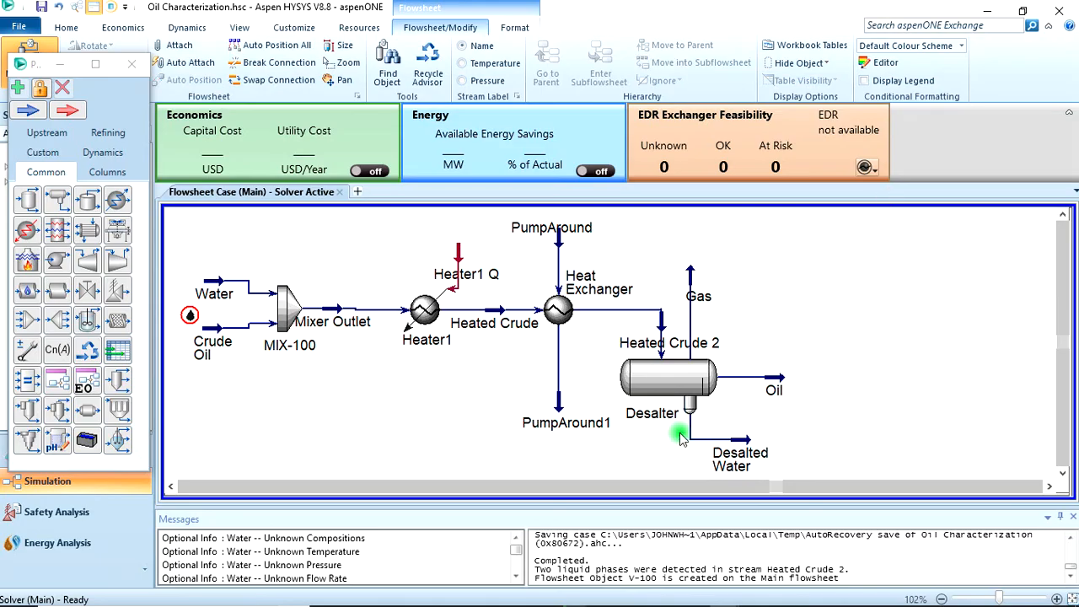
Consult the problem statement for the oil heating data and place a heater downstream of the Oil stream, named Heater 2.
{"action": "key", "text": "alt+Tab"}
{"action": "key", "text": "alt+Tab"}
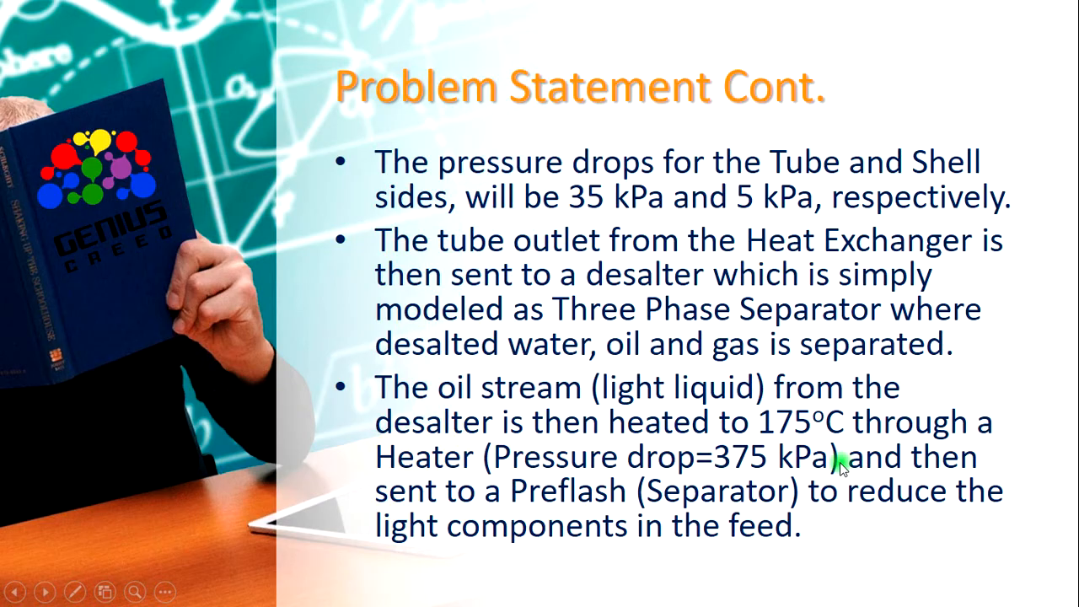
{"action": "key", "text": "alt+Tab"}
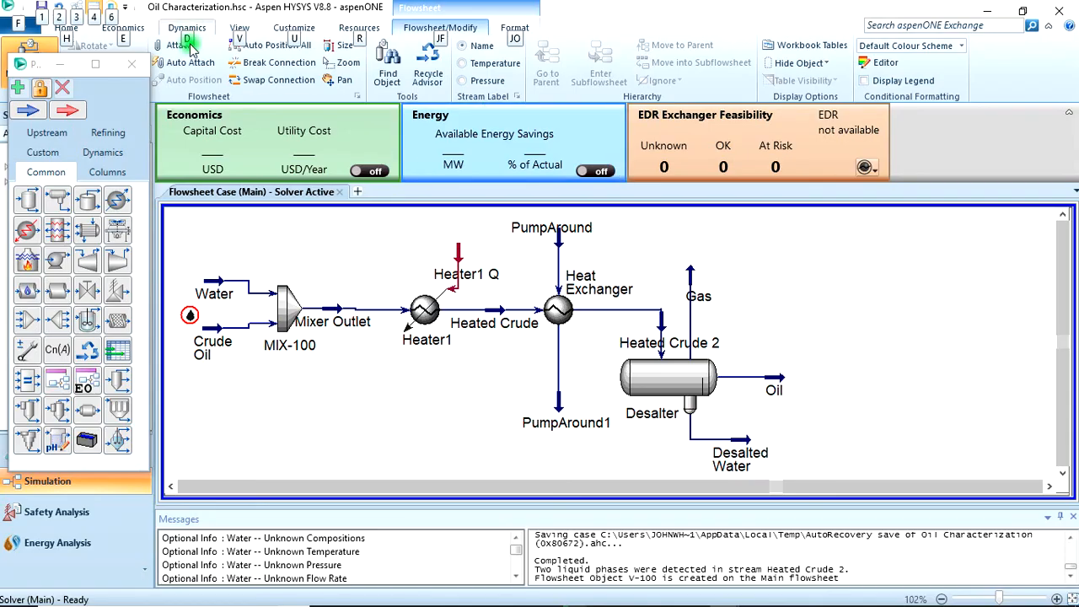
{"action": "left_click", "coordinate": [27, 230]}
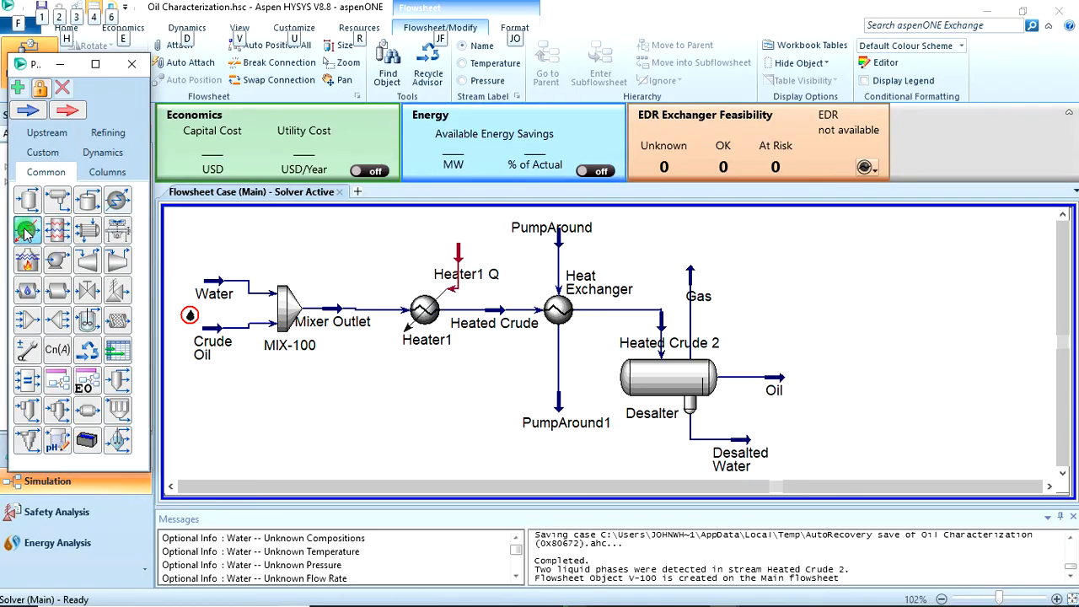
{"action": "left_click", "coordinate": [808, 393]}
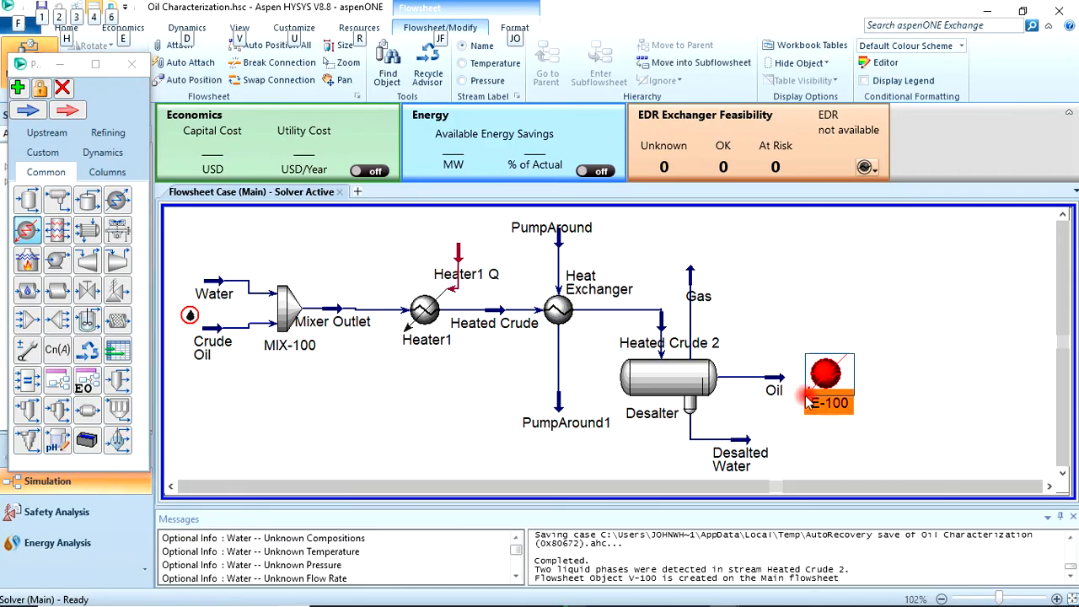
{"action": "double_click", "coordinate": [835, 375]}
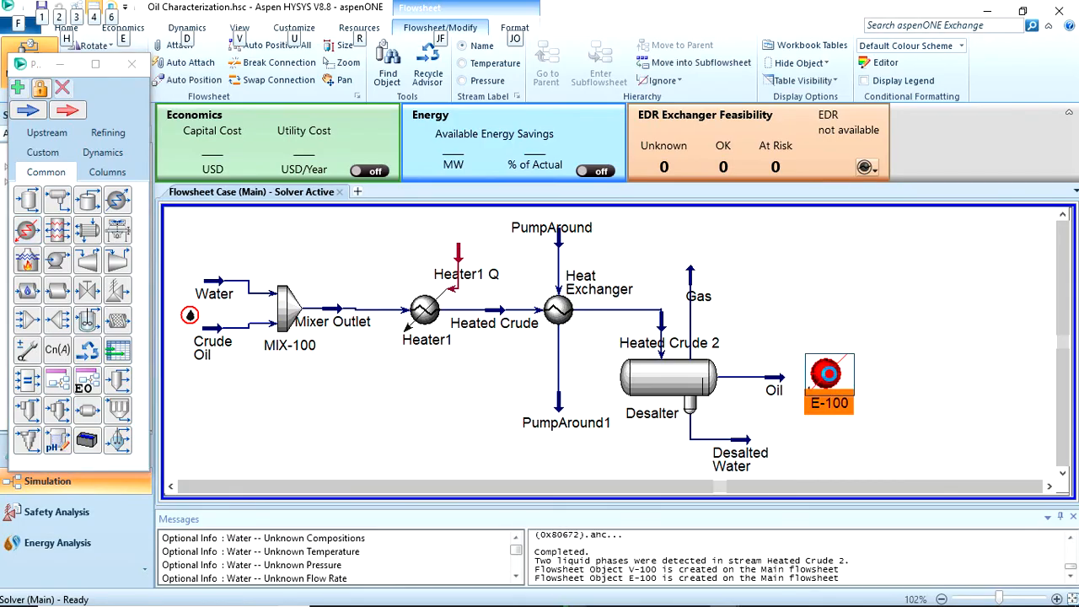
{"action": "left_click", "coordinate": [282, 79]}
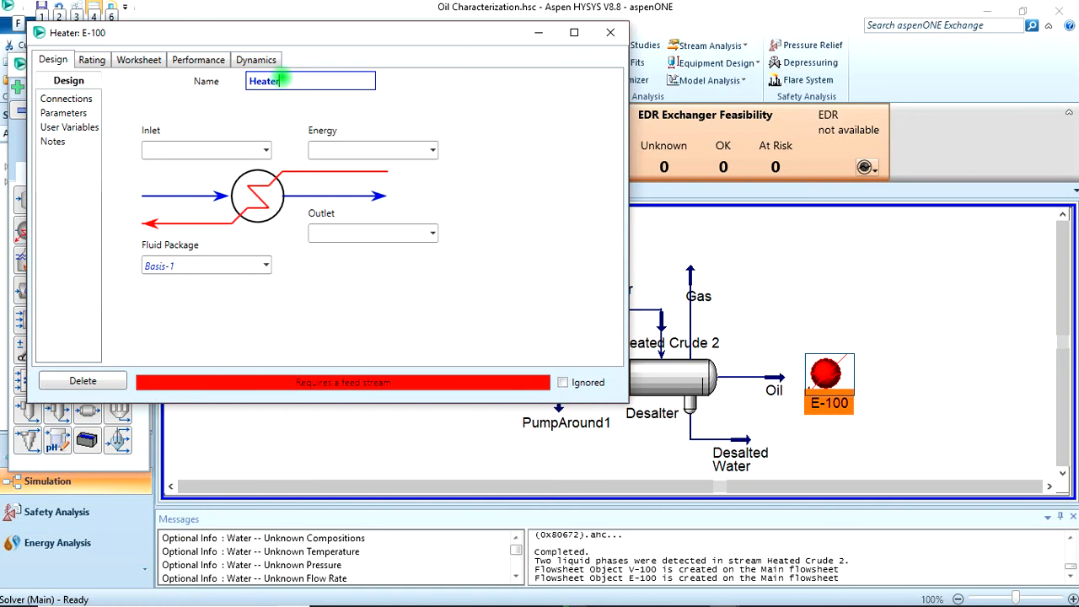
{"action": "key", "text": "Return"}
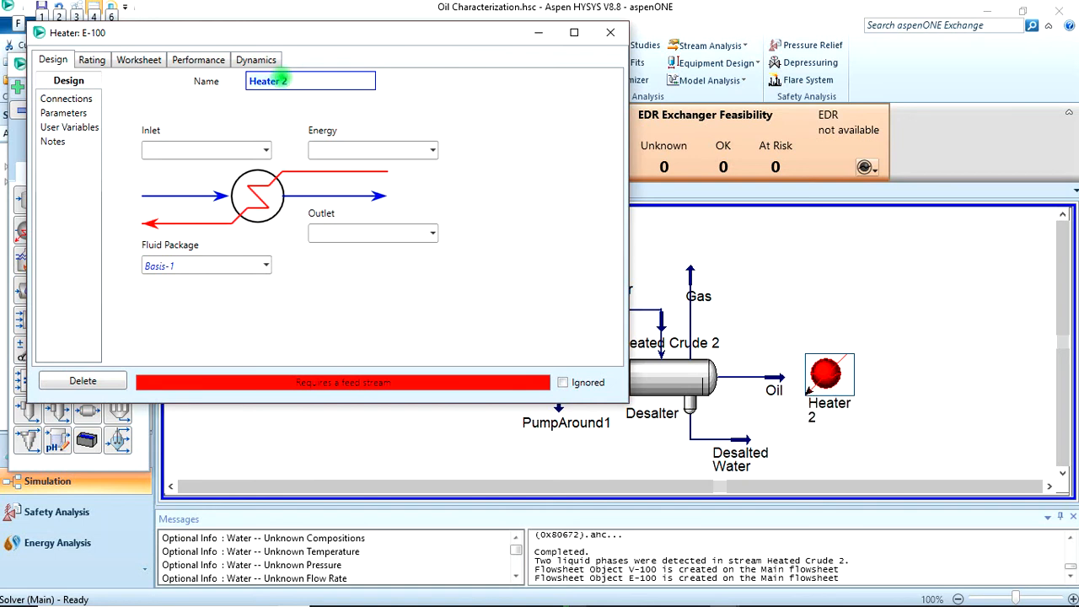
Connect Heater 2 with energy stream Q2, inlet stream Oil and outlet stream Heated Oil.
{"action": "left_click", "coordinate": [361, 150]}
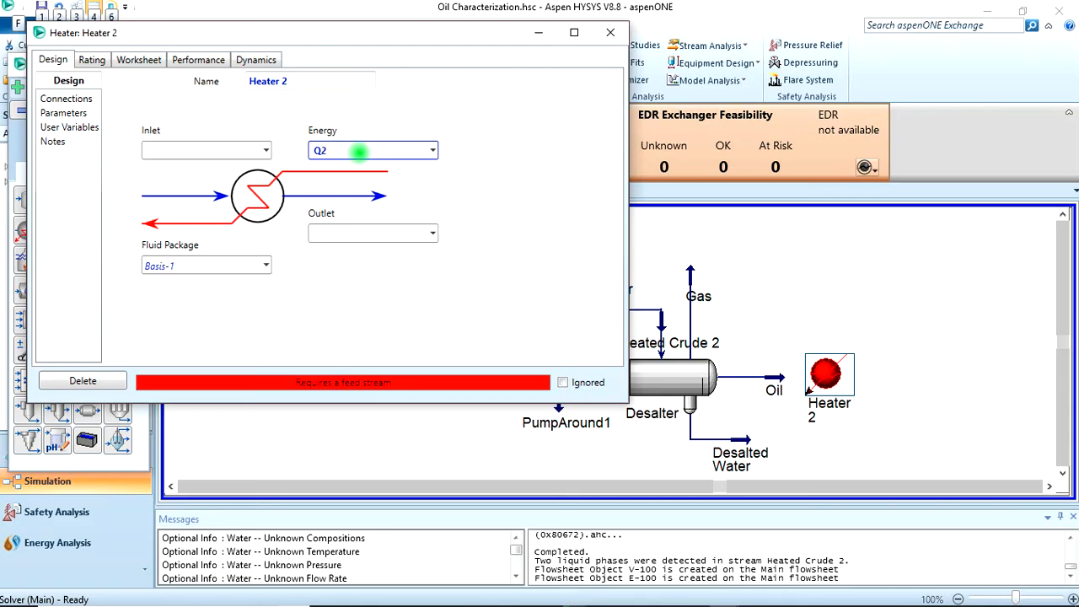
{"action": "type", "text": "Q2"}
{"action": "key", "text": "Return"}
{"action": "left_click", "coordinate": [213, 149]}
{"action": "left_click", "coordinate": [264, 149]}
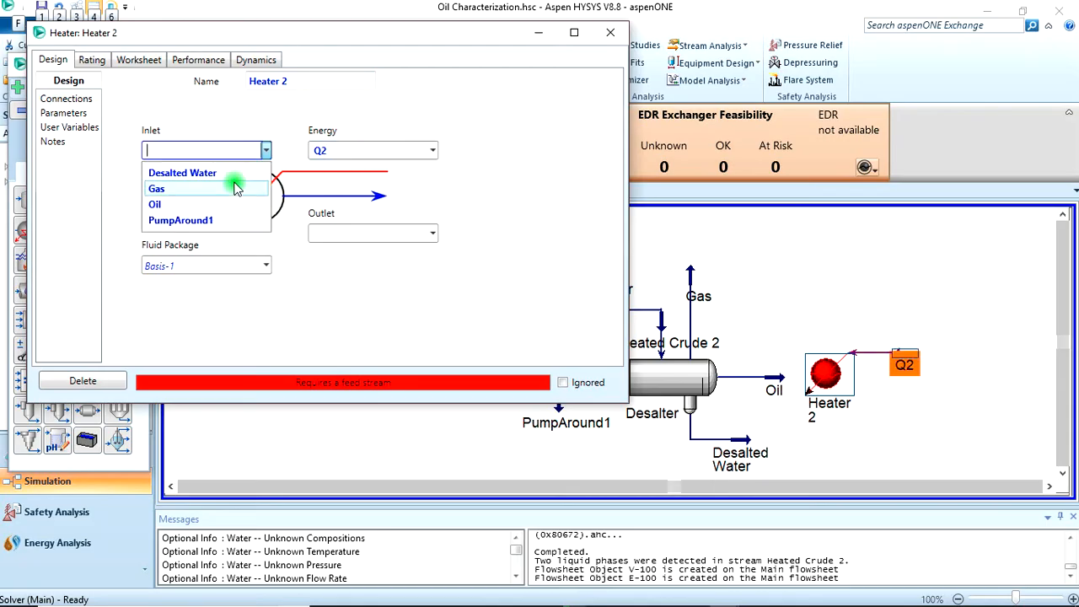
{"action": "left_click", "coordinate": [213, 204]}
{"action": "left_click", "coordinate": [355, 233]}
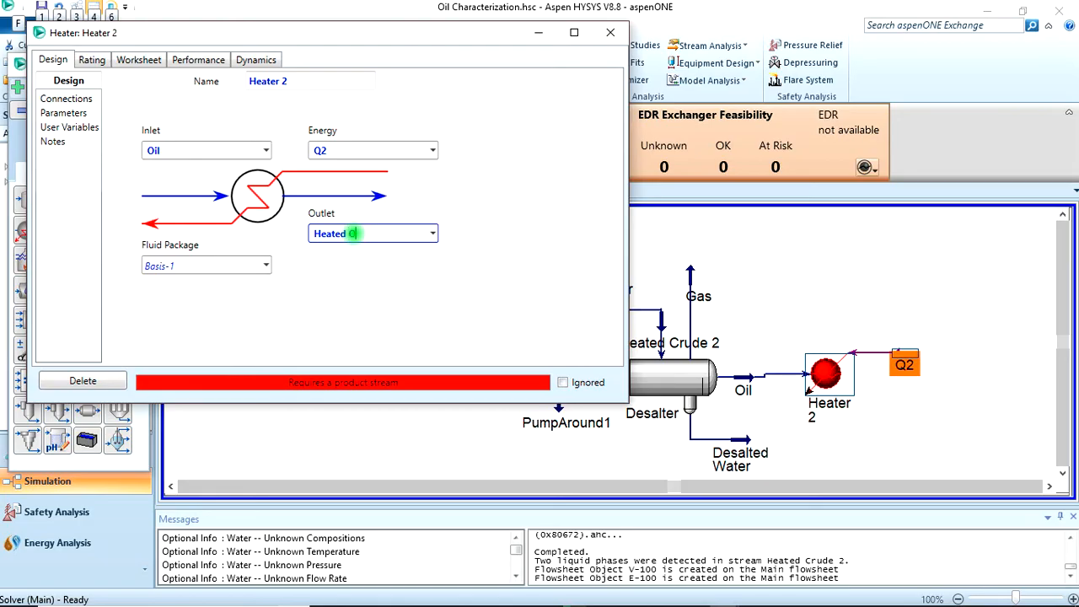
{"action": "type", "text": "Heated Oil"}
{"action": "key", "text": "Return"}
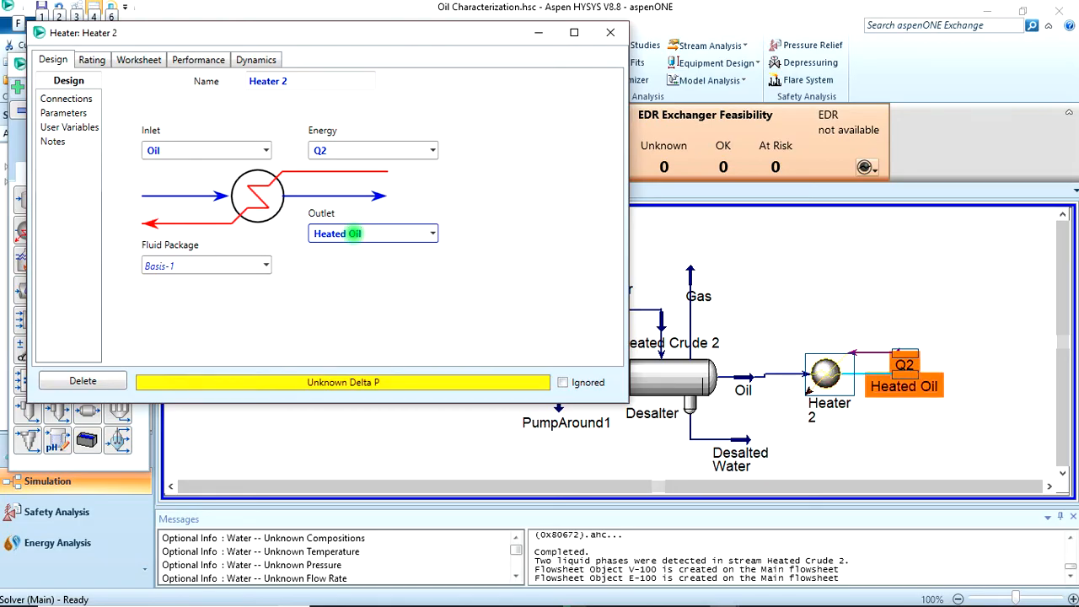
Set Heater 2's pressure drop to 375 kPa and the Heated Oil temperature to 175 °C.
{"action": "left_click", "coordinate": [92, 61]}
{"action": "left_click", "coordinate": [50, 59]}
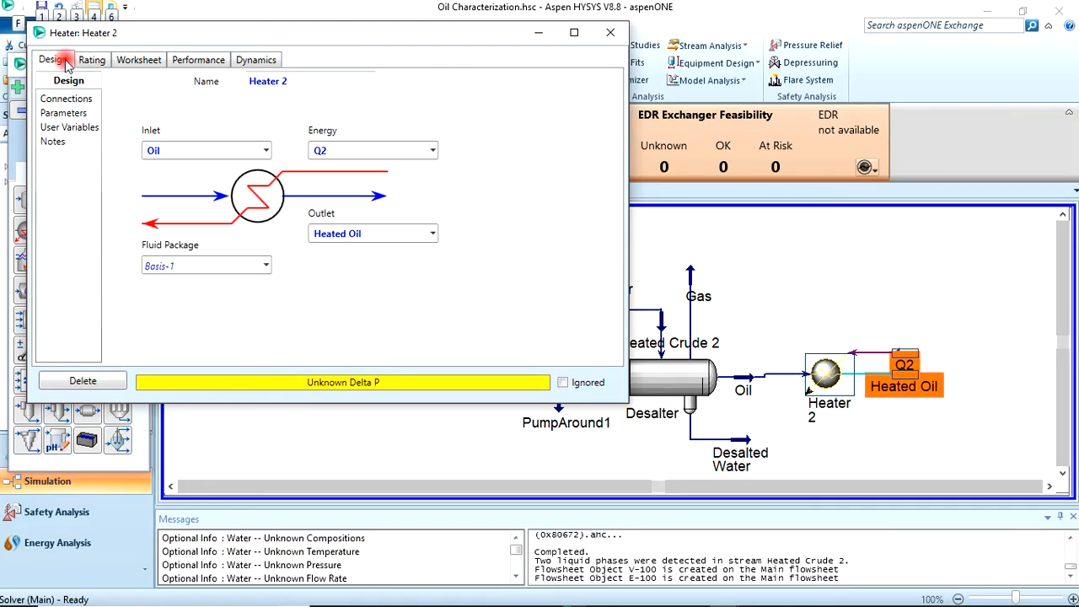
{"action": "left_click", "coordinate": [85, 115]}
{"action": "left_click", "coordinate": [189, 96]}
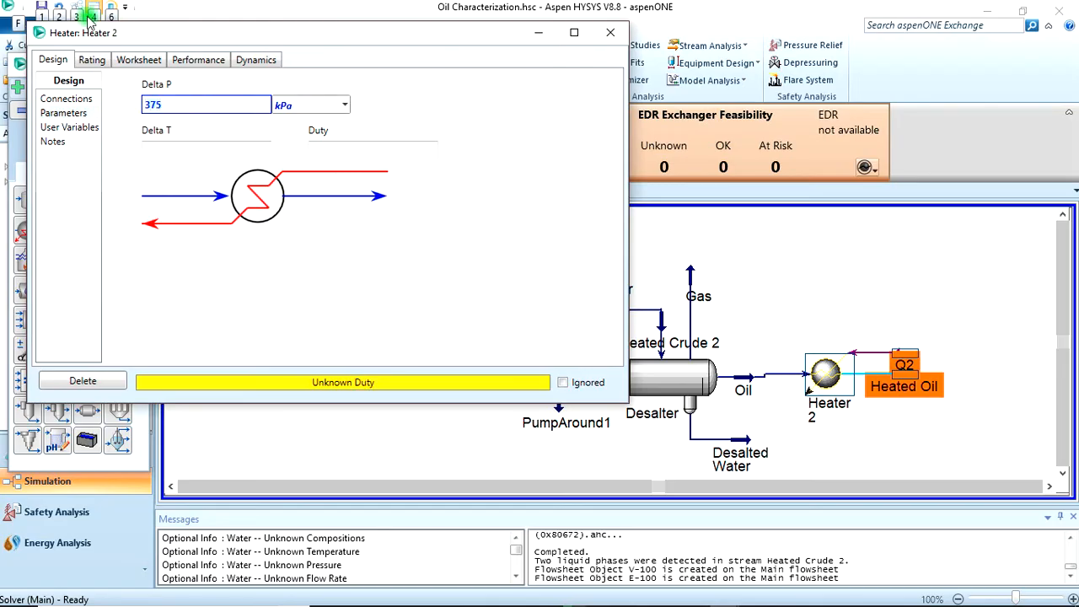
{"action": "left_click", "coordinate": [150, 59]}
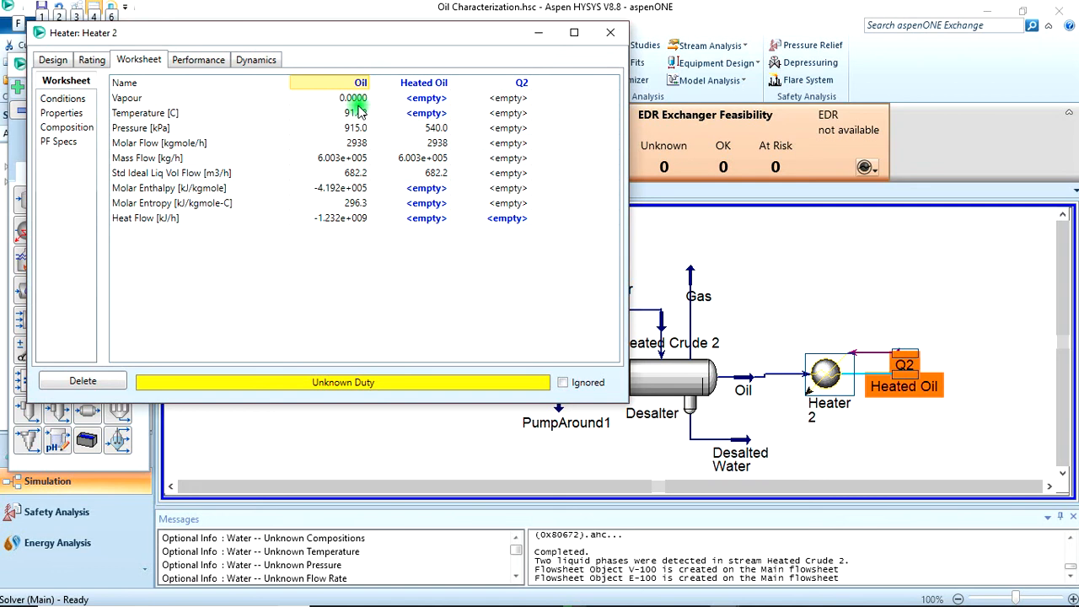
{"action": "left_click", "coordinate": [415, 115]}
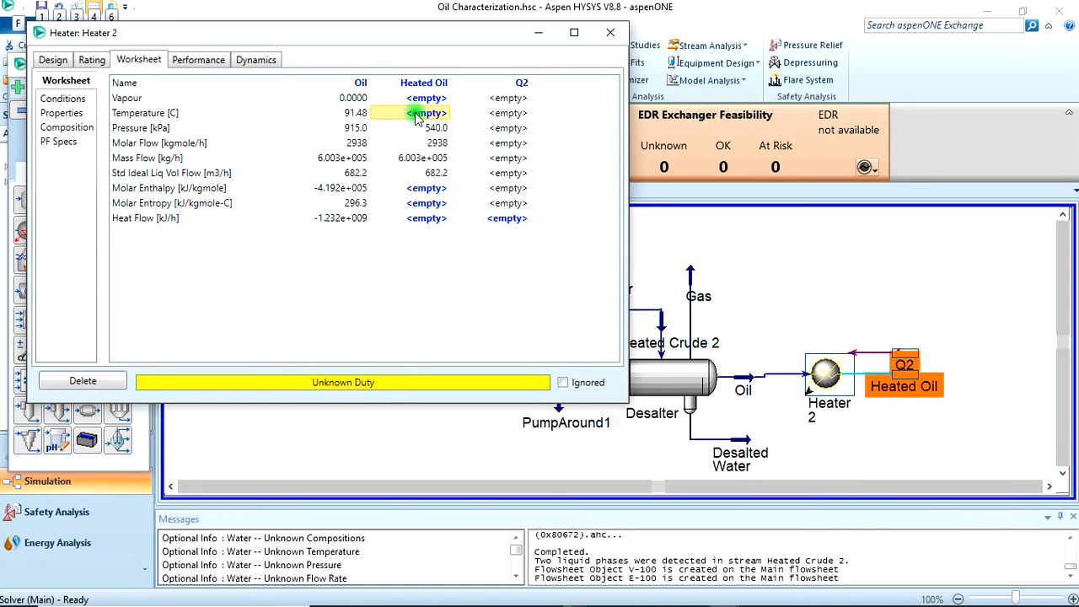
{"action": "type", "text": "175"}
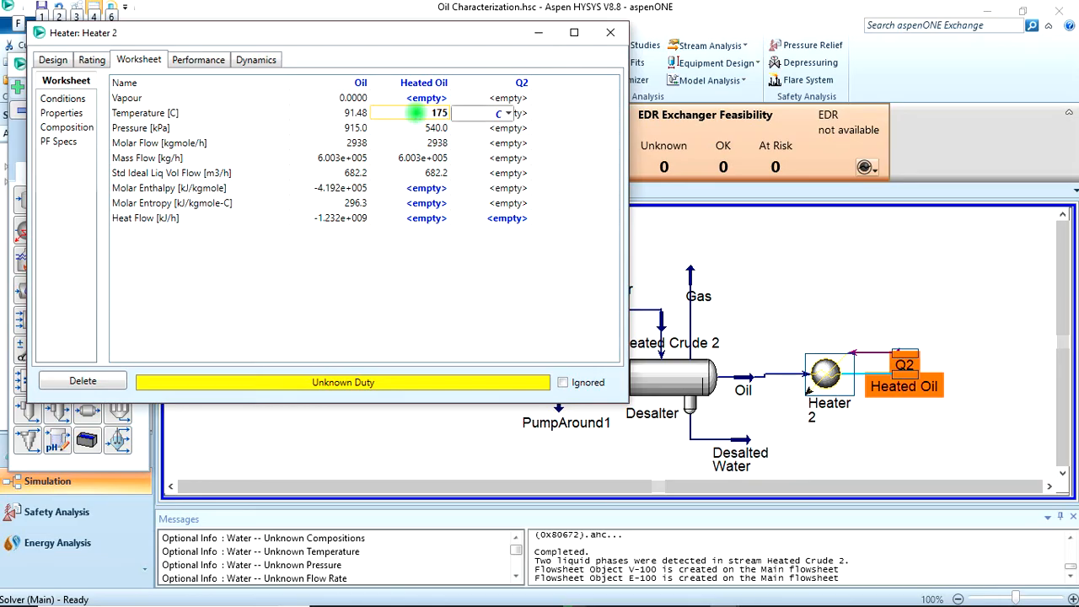
{"action": "key", "text": "Return"}
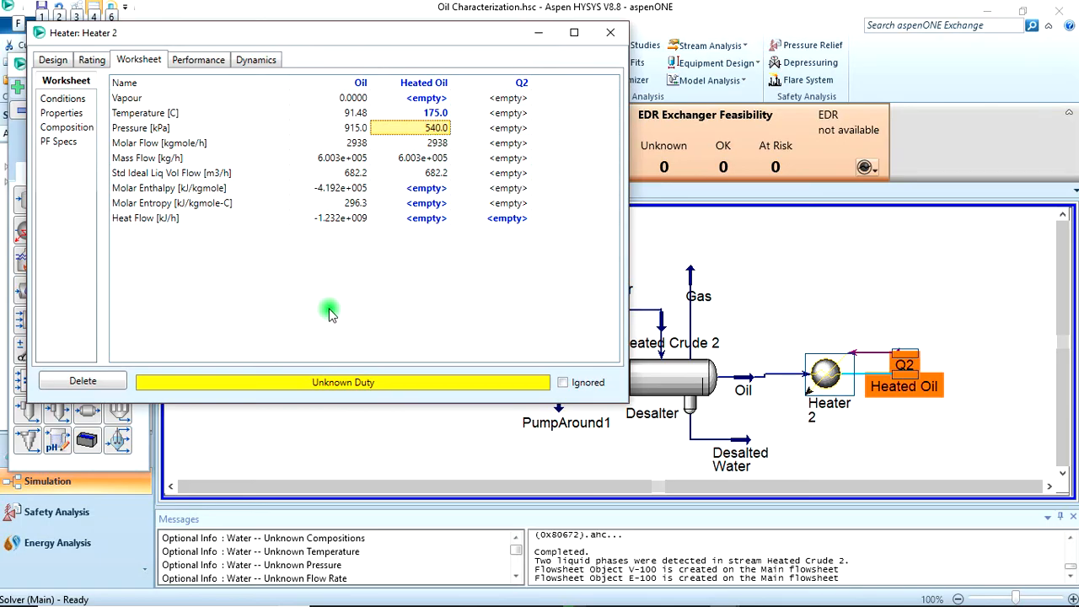
Ignore Heater 2 and reactivate it to make it recalculate, and close its window.
{"action": "left_click", "coordinate": [543, 582]}
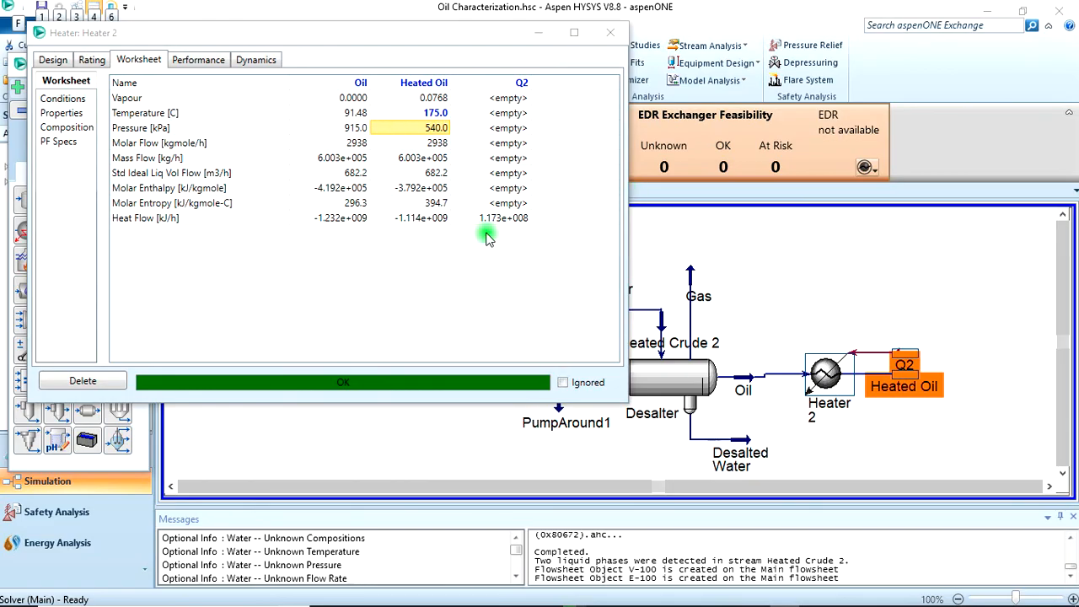
{"action": "left_click", "coordinate": [563, 383]}
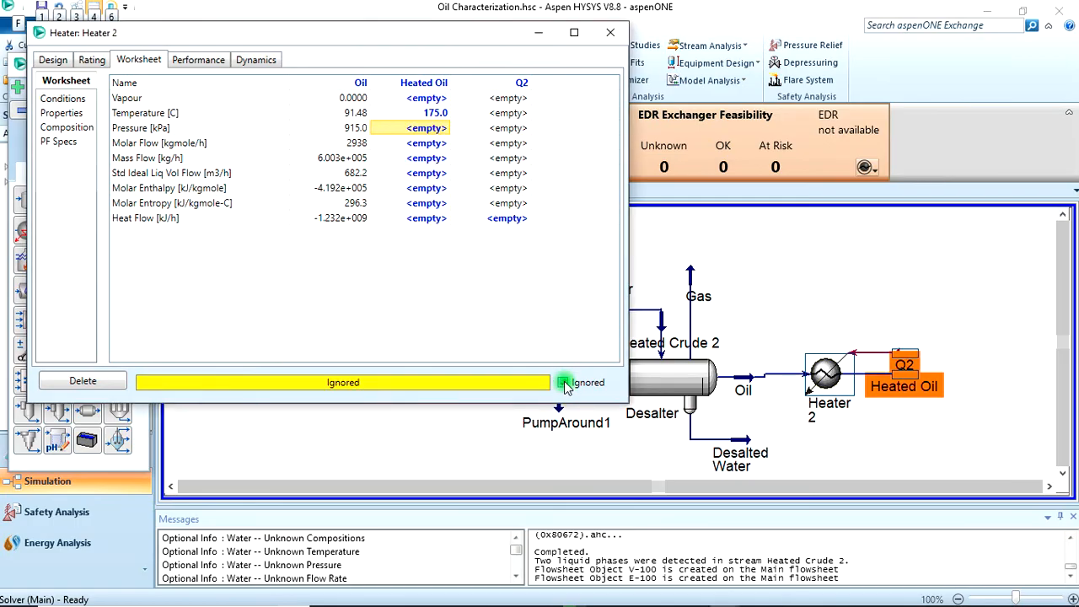
{"action": "left_click", "coordinate": [564, 384]}
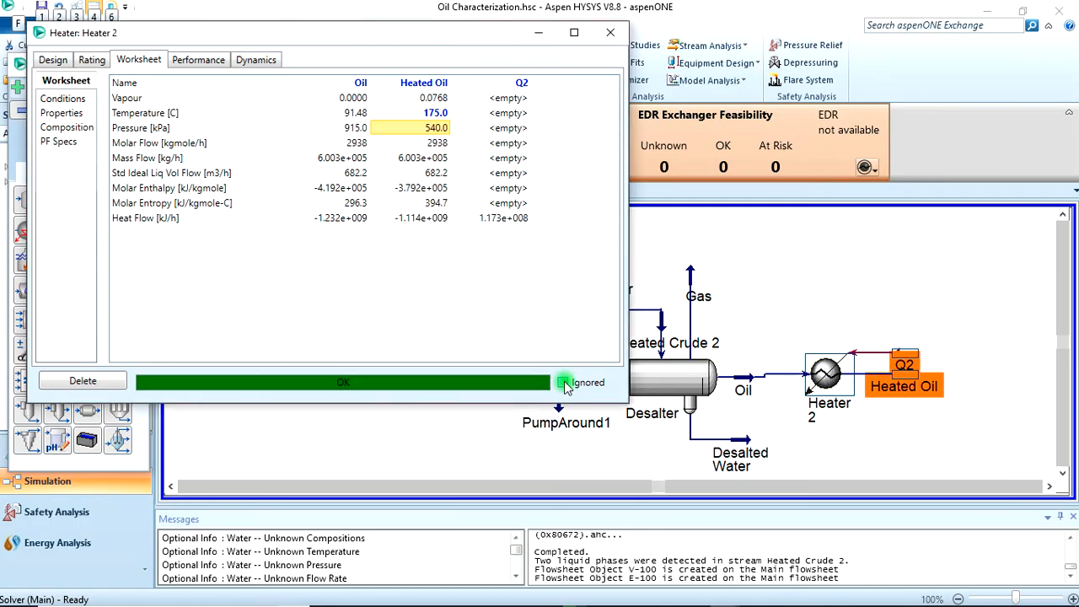
{"action": "left_click", "coordinate": [611, 32]}
Move the Q2 energy stream above Heater 2 and rotate its arrow to point down into the heater.
{"action": "left_click_drag", "start_coordinate": [900, 353], "coordinate": [850, 323]}
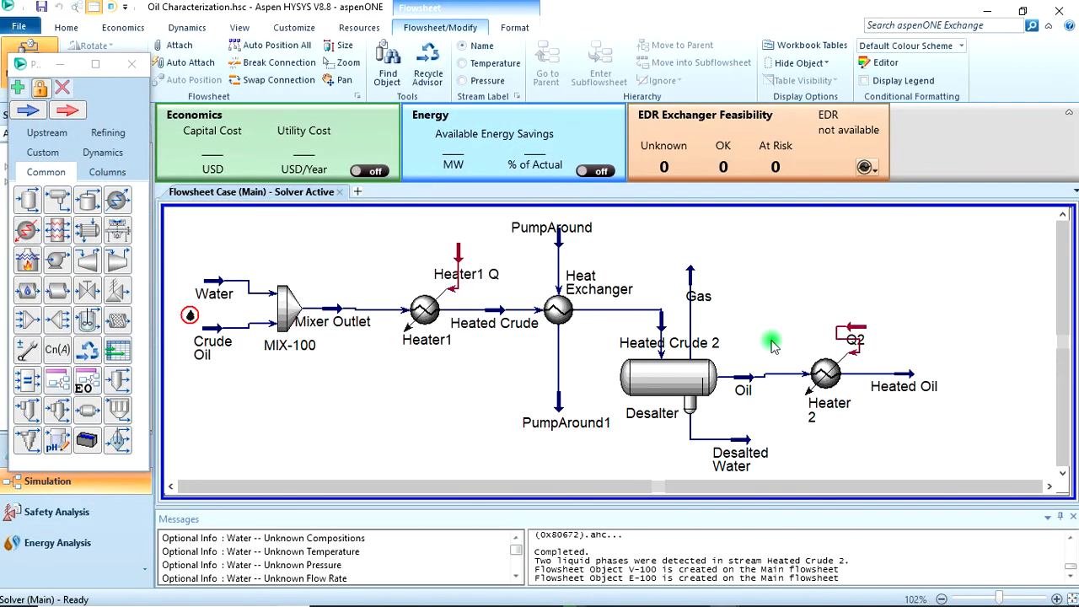
{"action": "left_click", "coordinate": [854, 335]}
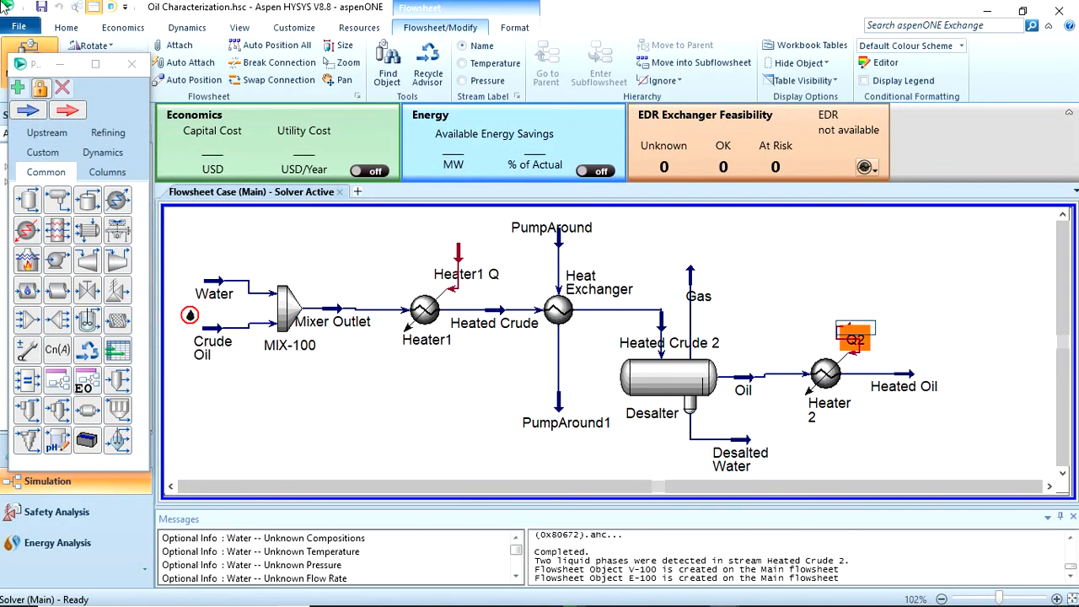
{"action": "left_click", "coordinate": [79, 49]}
{"action": "left_click", "coordinate": [80, 48]}
{"action": "left_click", "coordinate": [80, 49]}
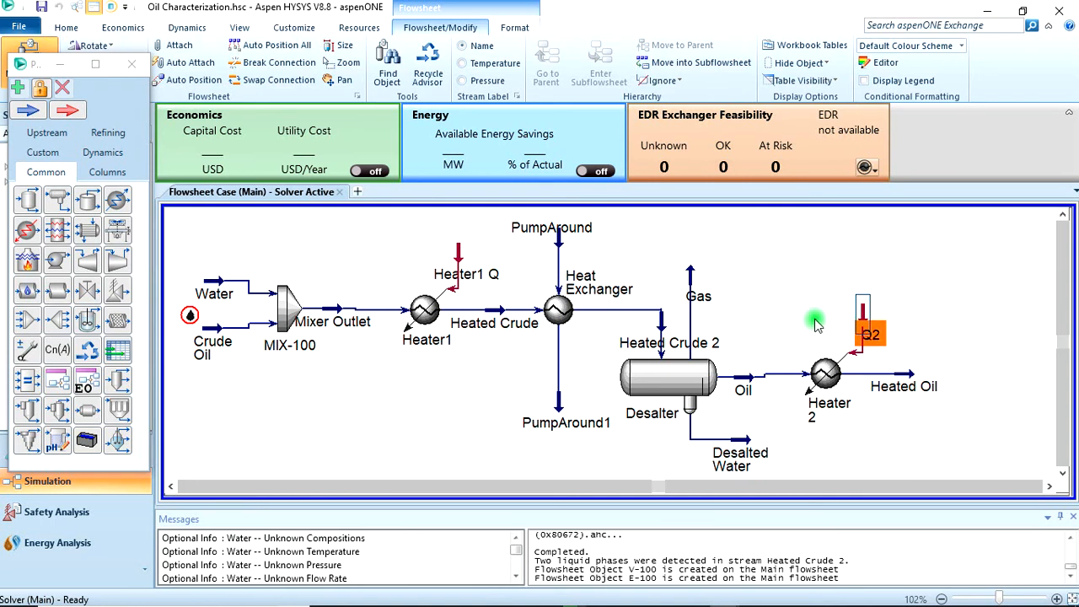
Rename the energy stream Heater1 Q as Q1 and close its window.
{"action": "double_click", "coordinate": [462, 255]}
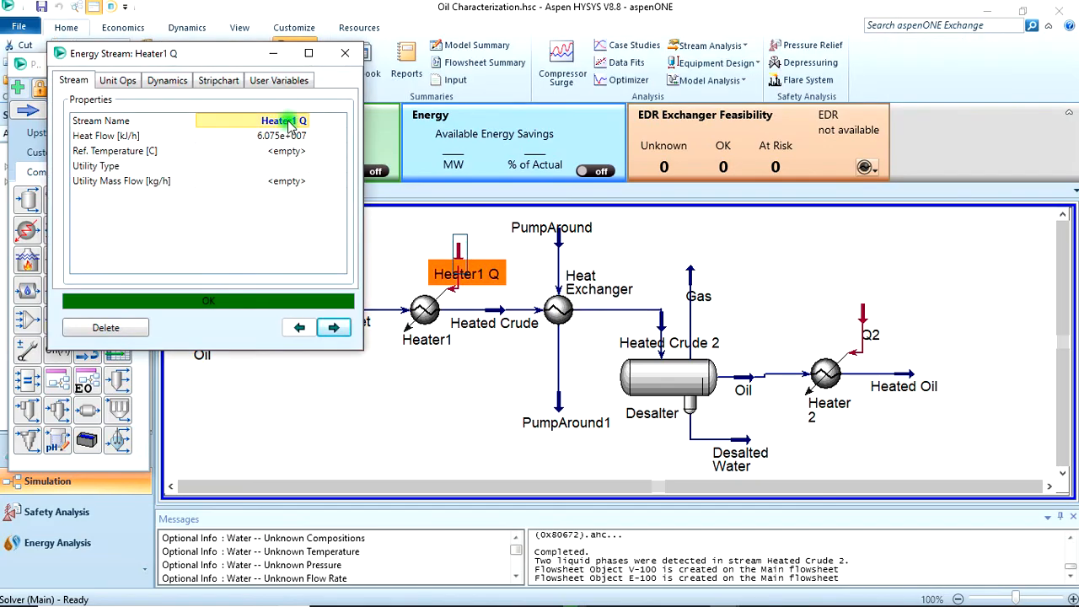
{"action": "type", "text": "Q"}
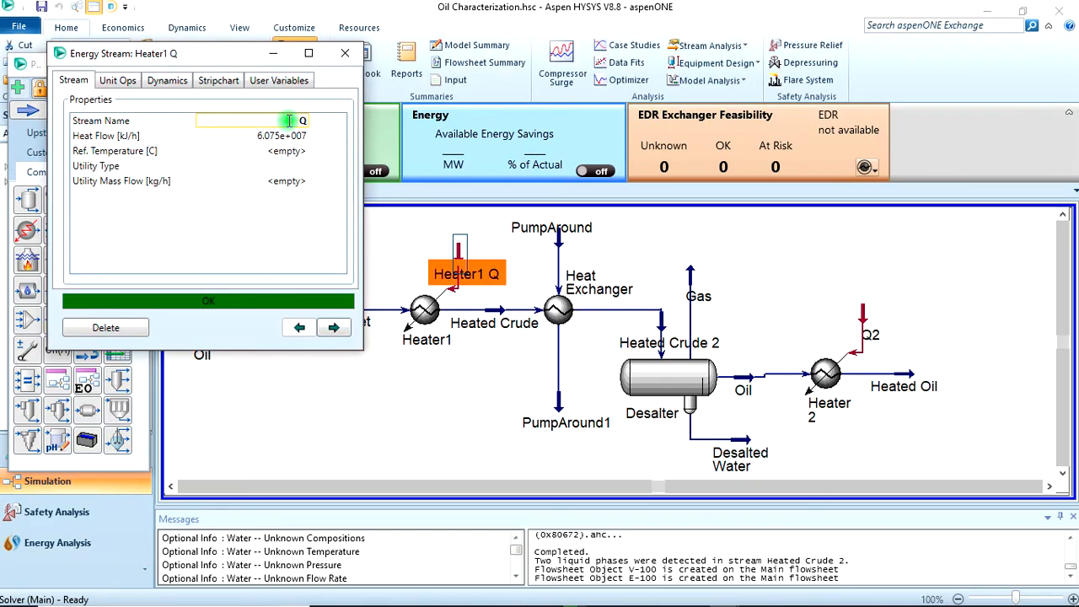
{"action": "type", "text": "1"}
{"action": "key", "text": "Return"}
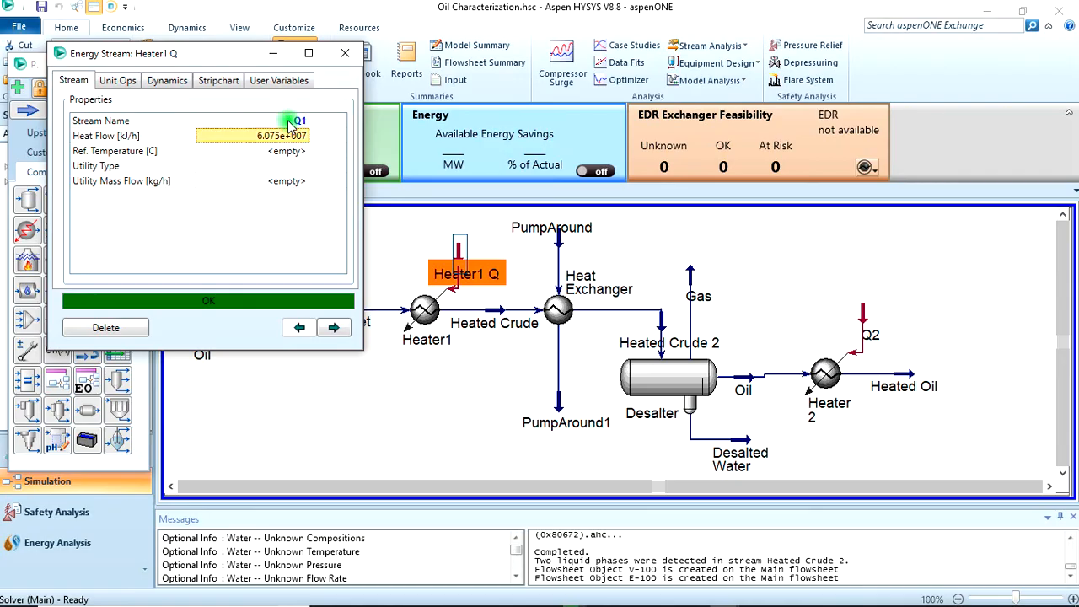
{"action": "left_click", "coordinate": [348, 56]}
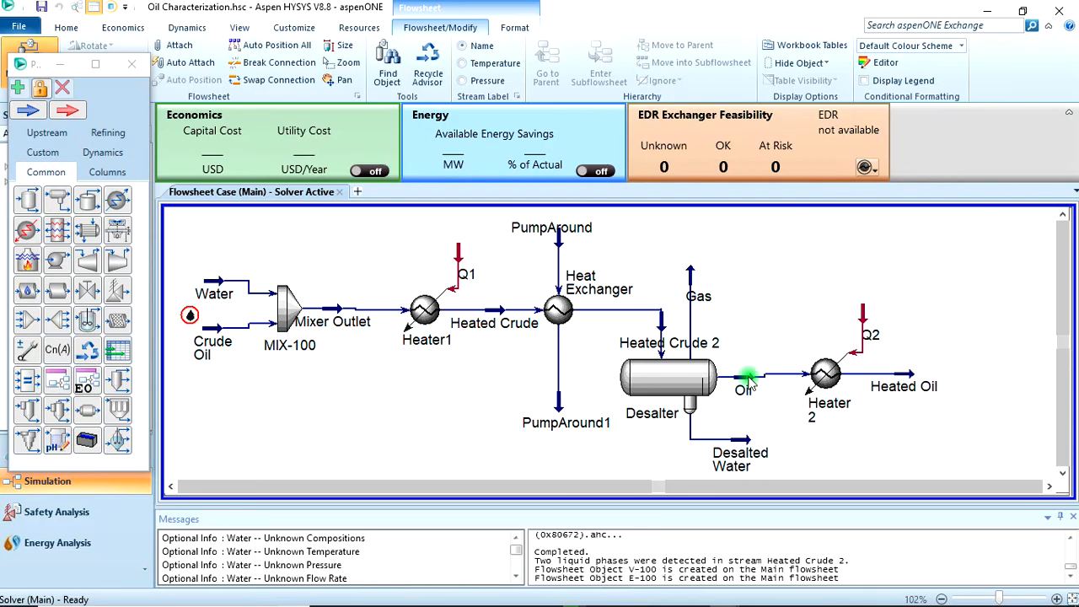
Switch to the PowerPoint slide show to read the preflash requirement in the problem statement, and return to the HYSYS flowsheet.
{"action": "left_click", "coordinate": [1050, 486]}
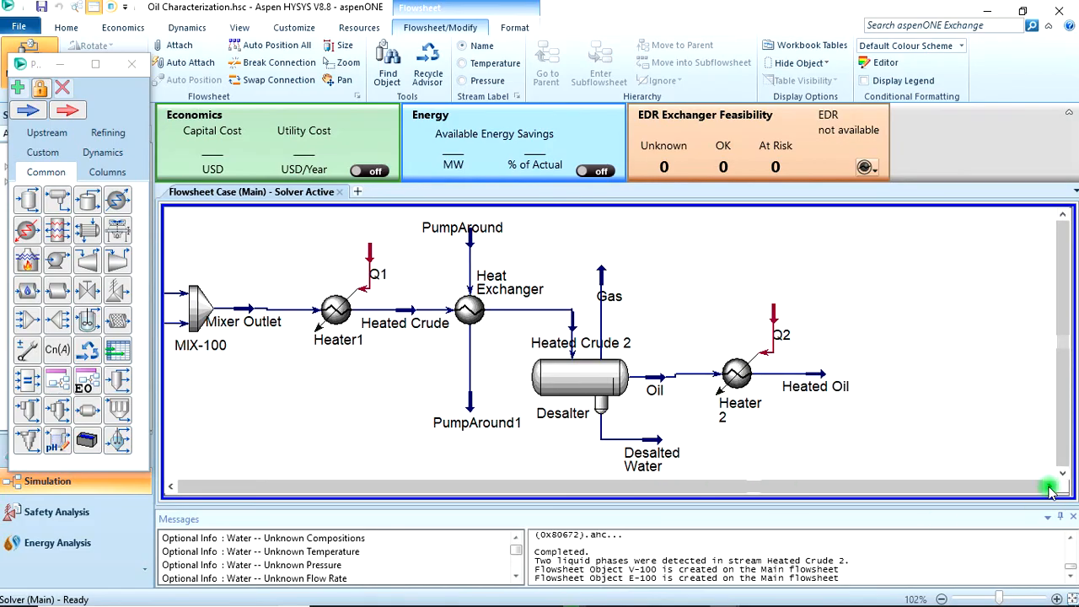
{"action": "left_click", "coordinate": [1050, 486]}
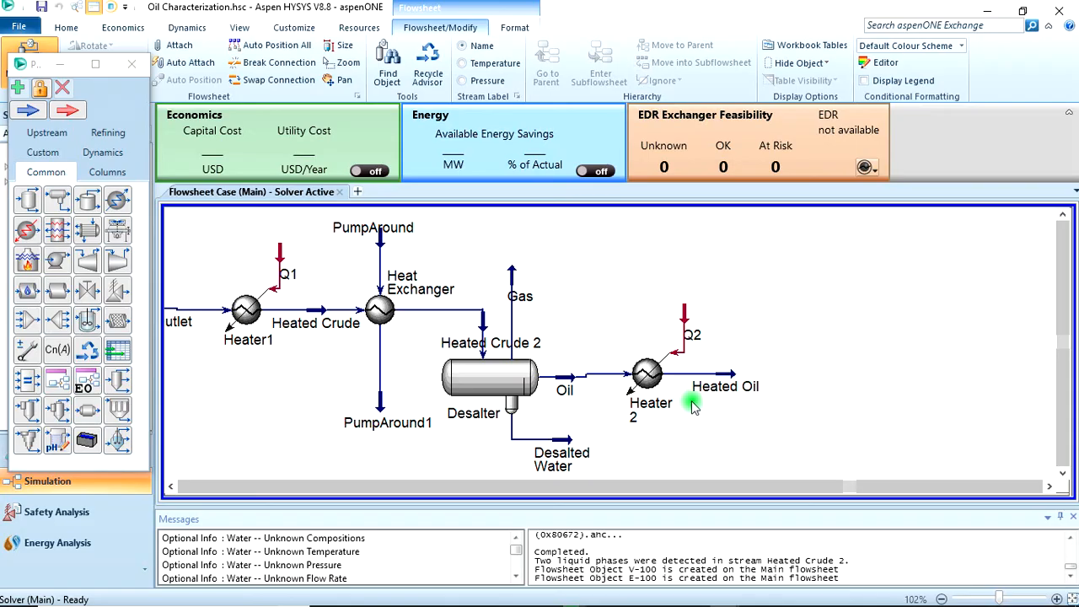
{"action": "key", "text": "alt+Tab"}
{"action": "key", "text": "alt+Tab"}
{"action": "key", "text": "alt+Tab"}
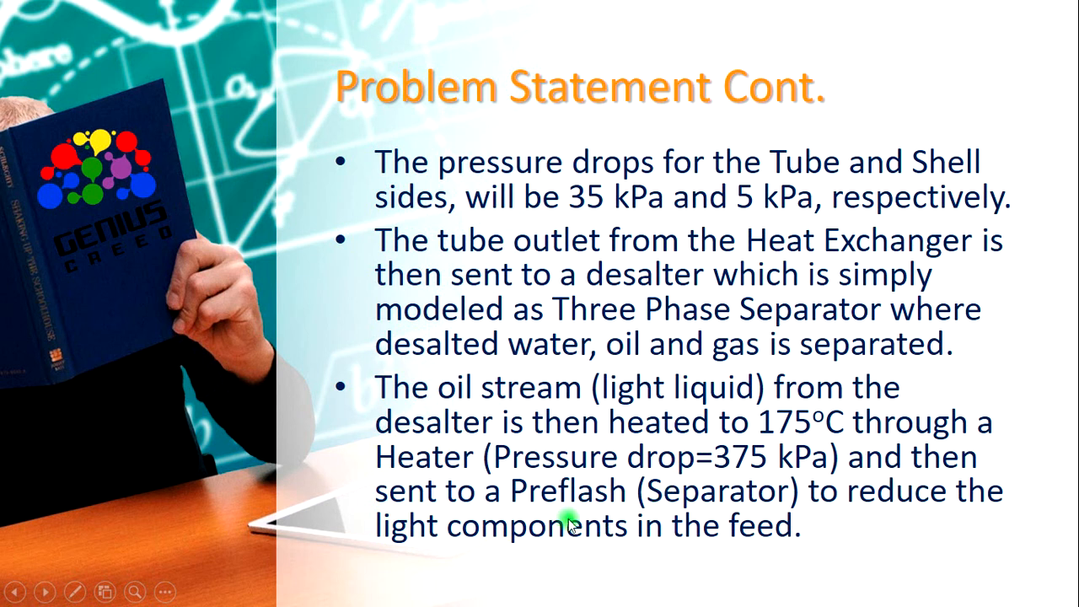
{"action": "key", "text": "alt+Tab"}
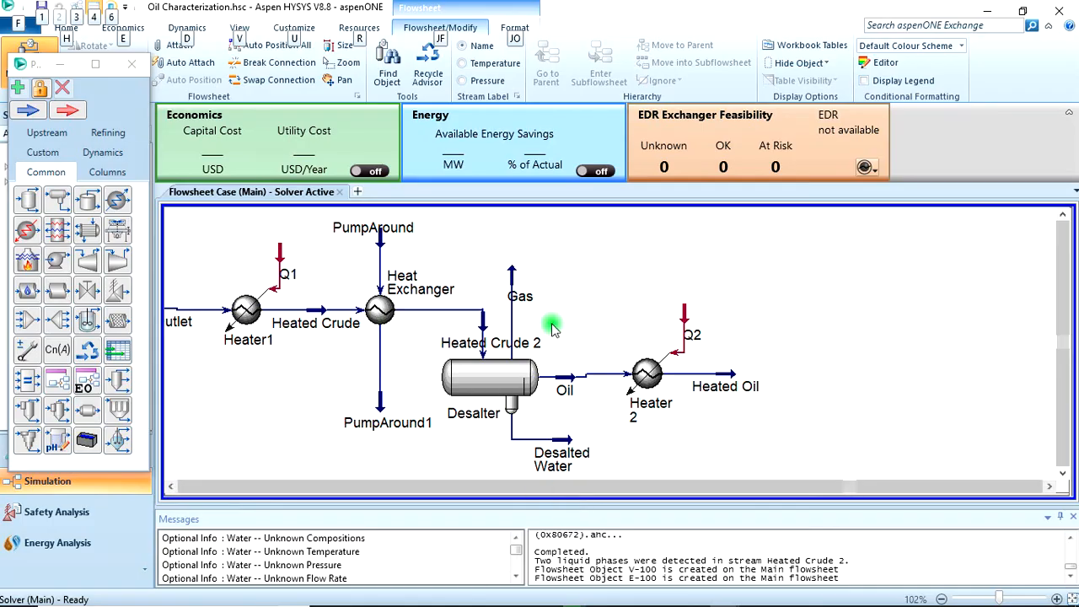
Add a Separator to the flowsheet downstream of the Heated Oil stream and name it PreFlash.
{"action": "left_click", "coordinate": [28, 199]}
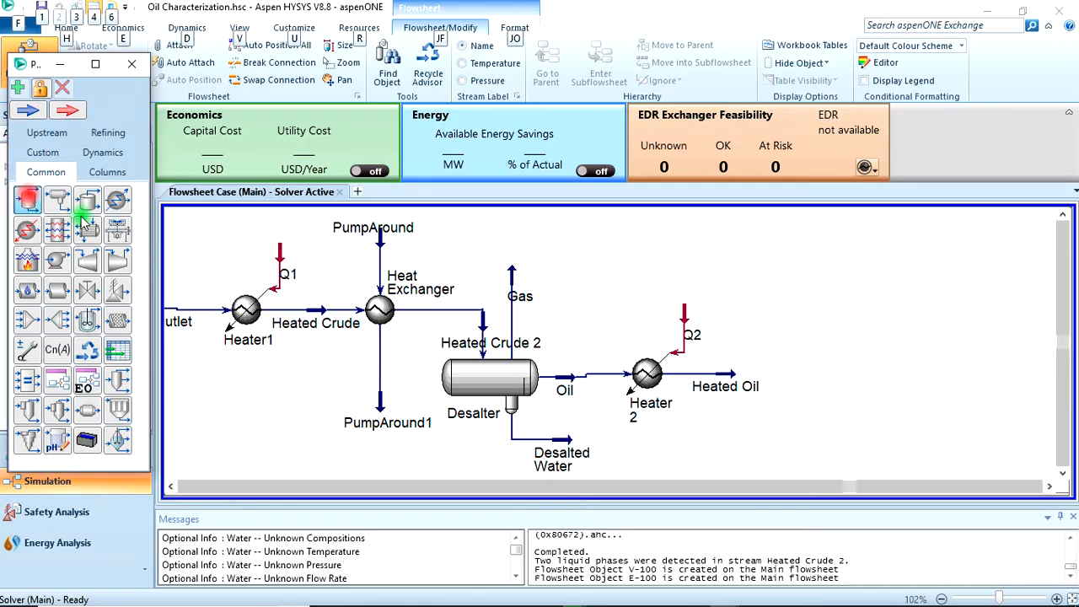
{"action": "left_click", "coordinate": [765, 428]}
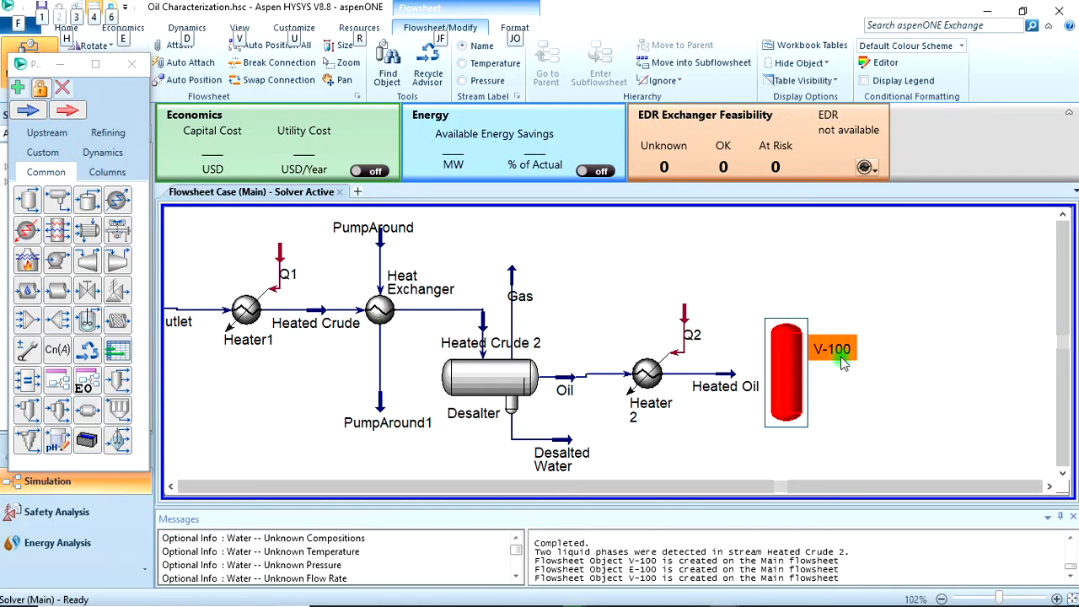
{"action": "double_click", "coordinate": [788, 382]}
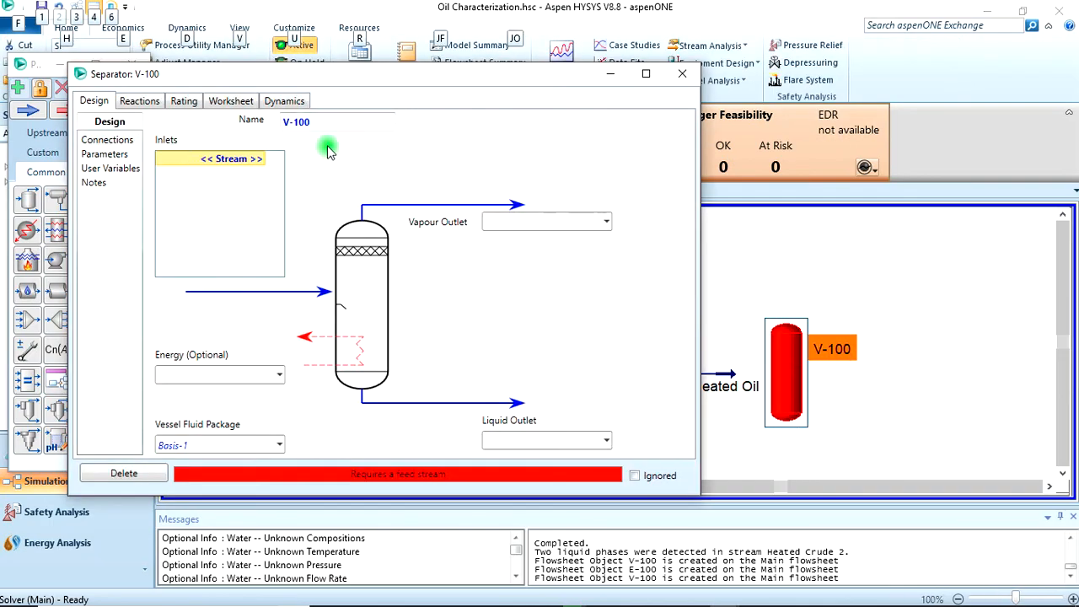
{"action": "left_click", "coordinate": [326, 119]}
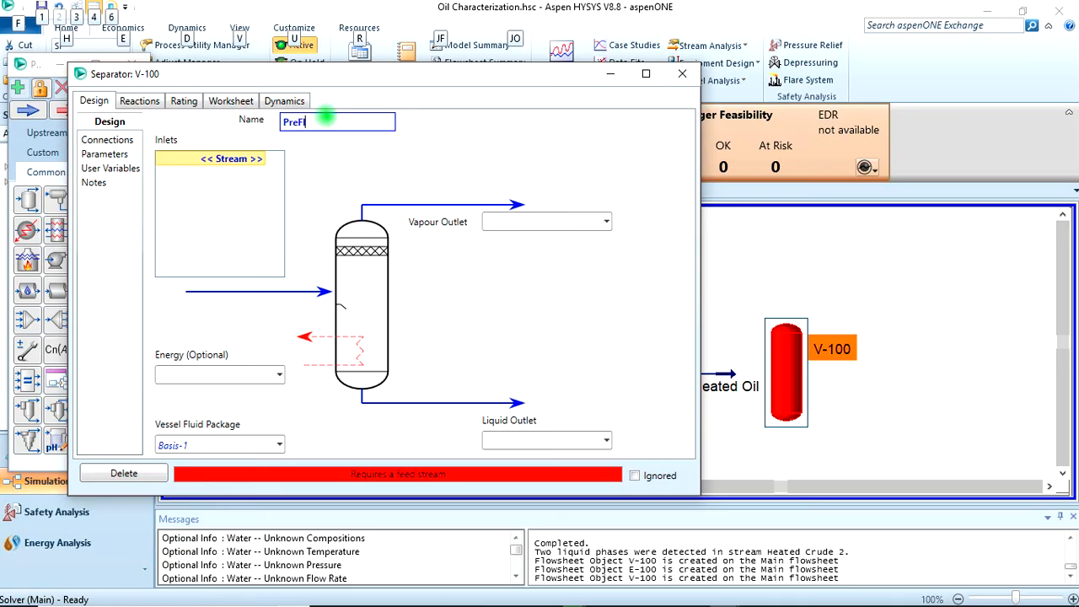
{"action": "key", "text": "Return"}
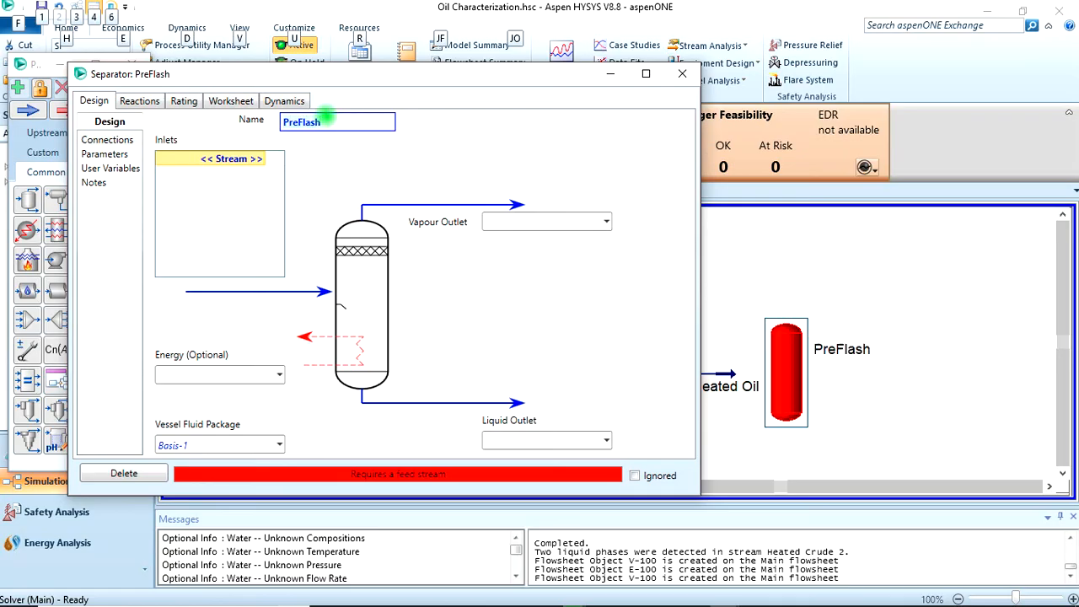
Connect Heated Oil as PreFlash's inlet, with Vap Outlet as the vapour outlet and Oil2 as the liquid outlet.
{"action": "left_click", "coordinate": [262, 159]}
{"action": "left_click", "coordinate": [262, 160]}
{"action": "left_click", "coordinate": [209, 209]}
{"action": "left_click", "coordinate": [504, 221]}
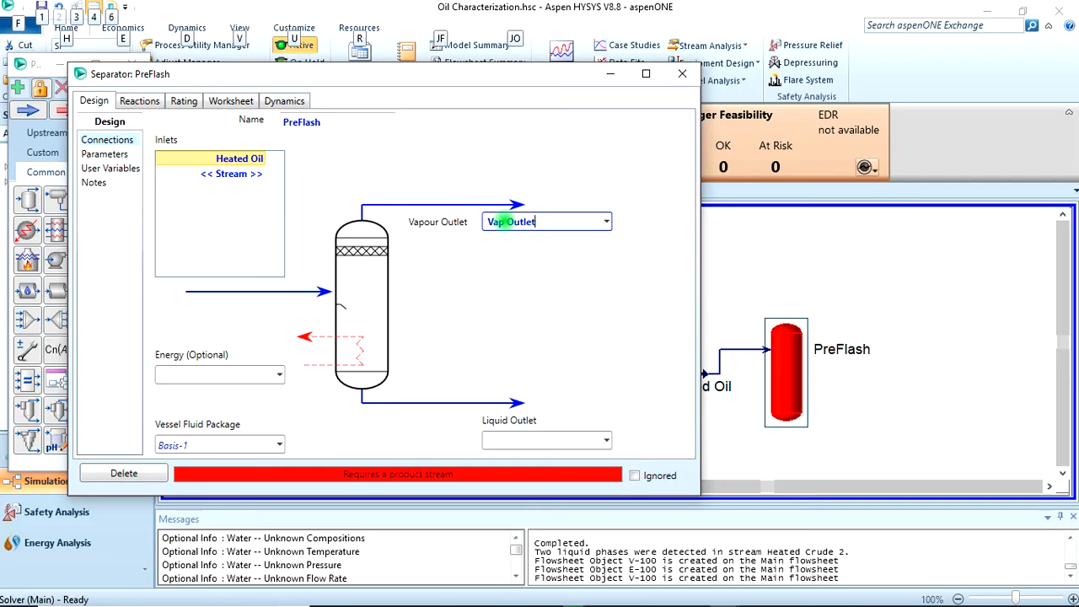
{"action": "left_click", "coordinate": [544, 441]}
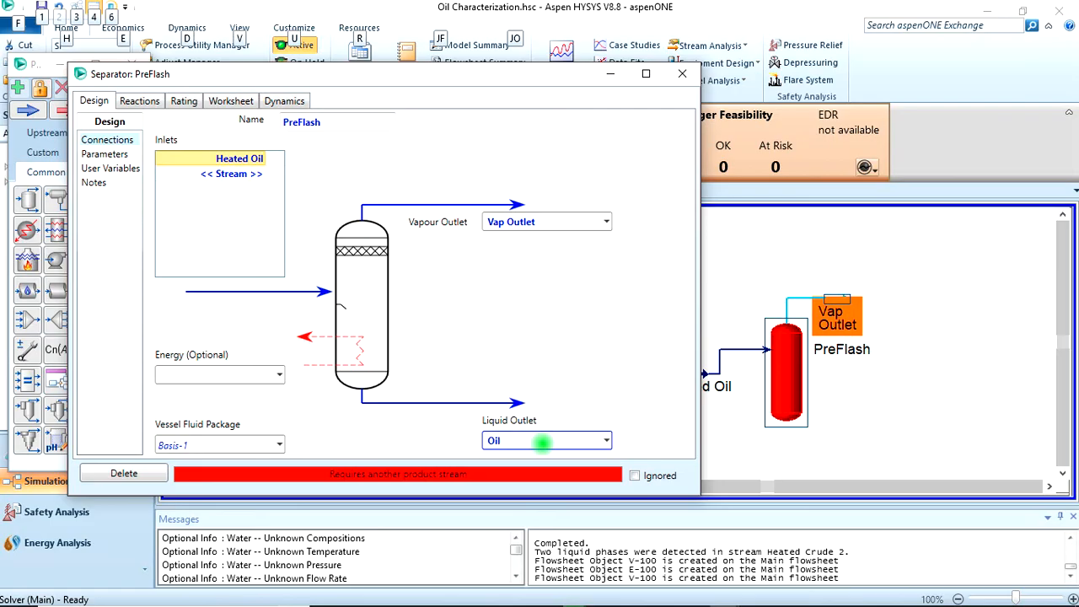
{"action": "key", "text": "Return"}
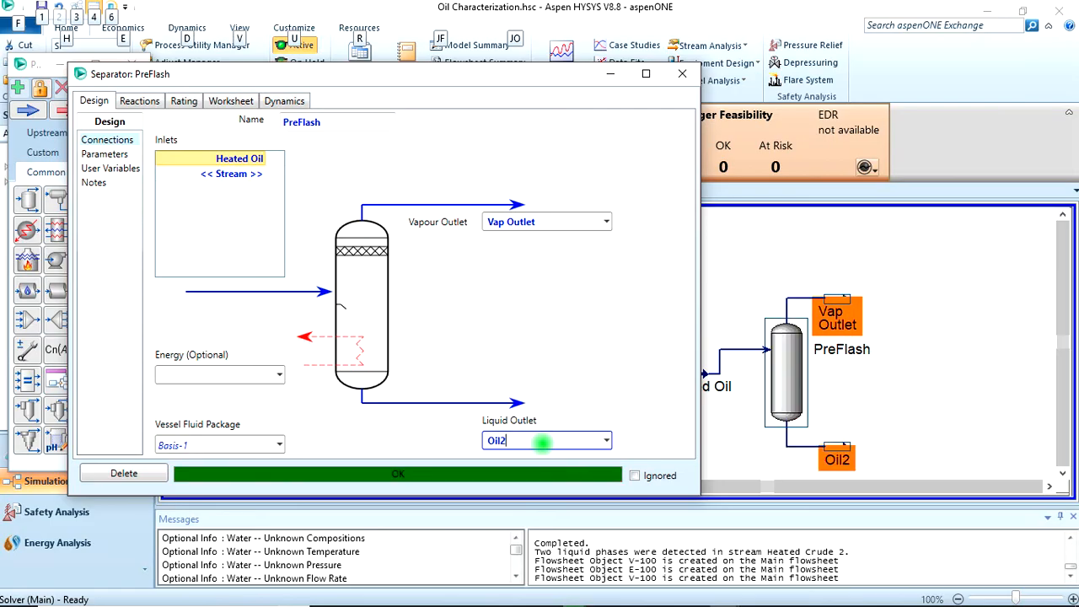
{"action": "left_click", "coordinate": [742, 270]}
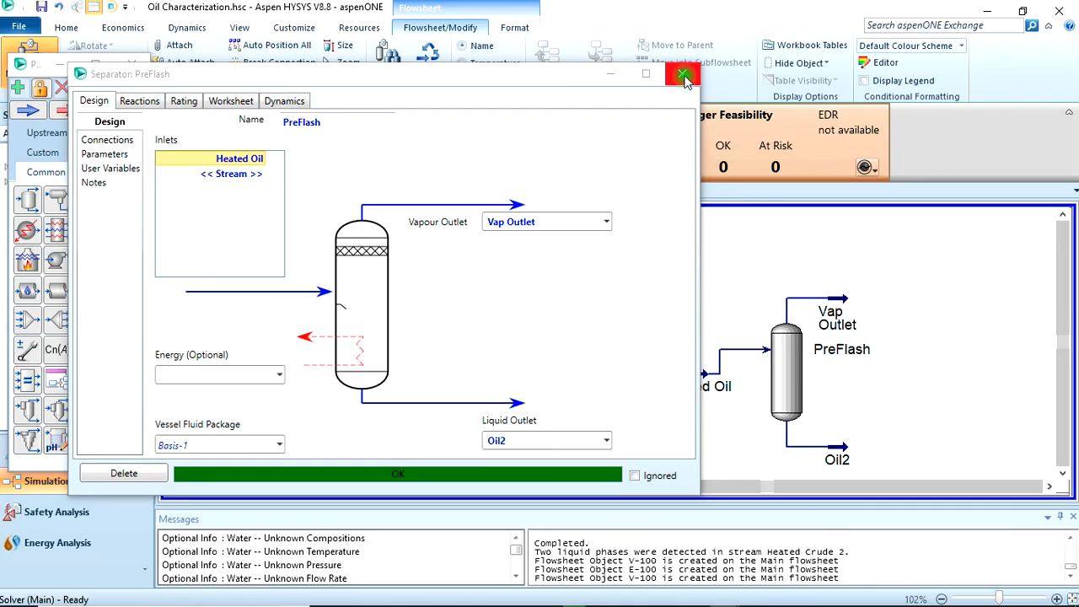
Examine the vapour fractions of Heated Oil, Oil2 and Vap Outlet in PreFlash's worksheet conditions.
{"action": "left_click", "coordinate": [210, 96]}
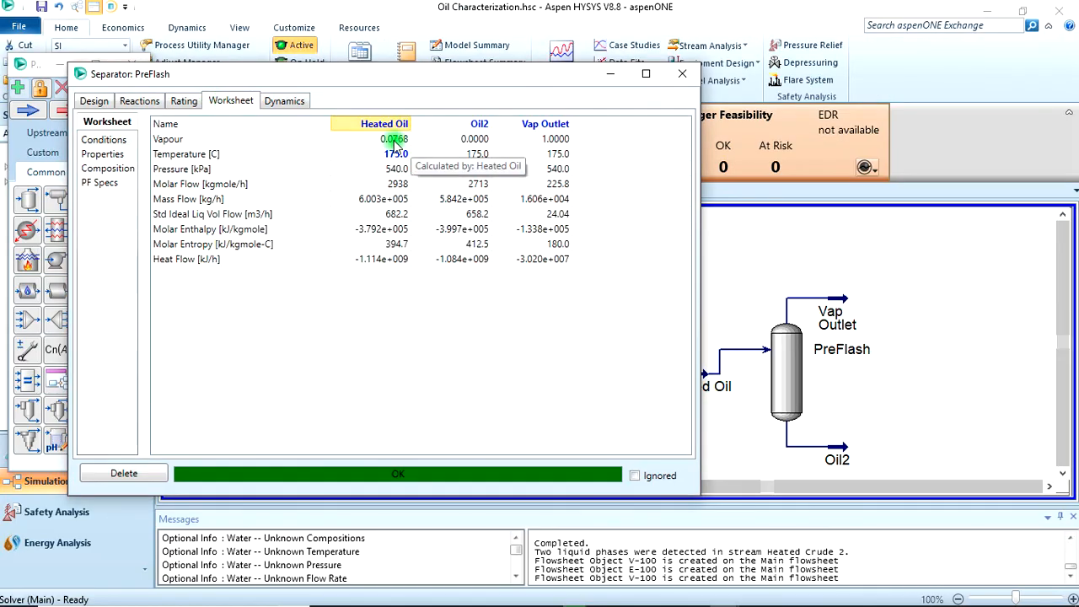
{"action": "left_click", "coordinate": [396, 140]}
{"action": "left_click", "coordinate": [477, 138]}
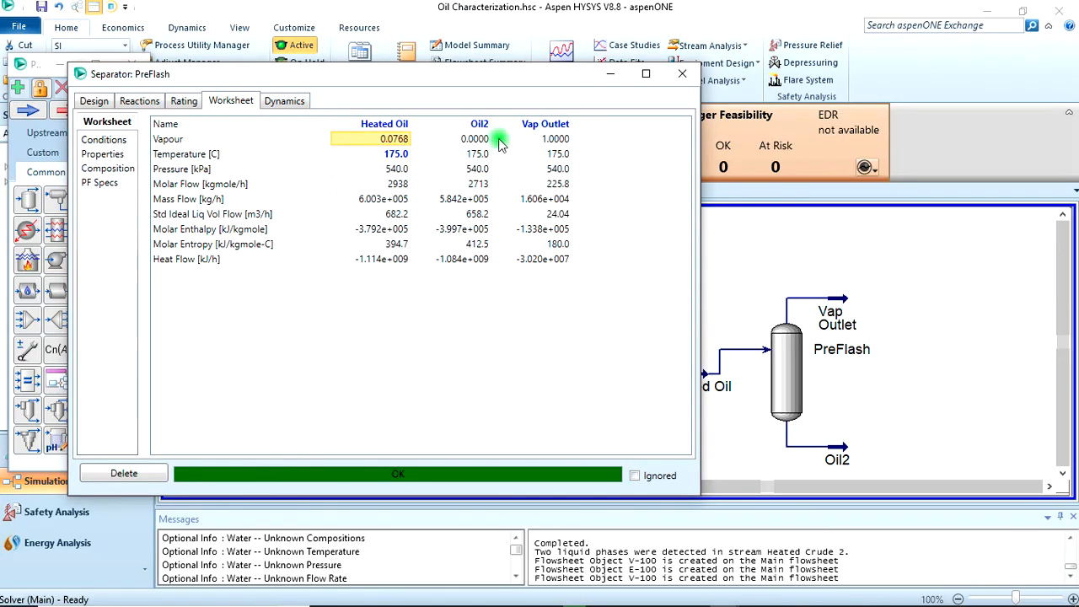
{"action": "left_click", "coordinate": [546, 139]}
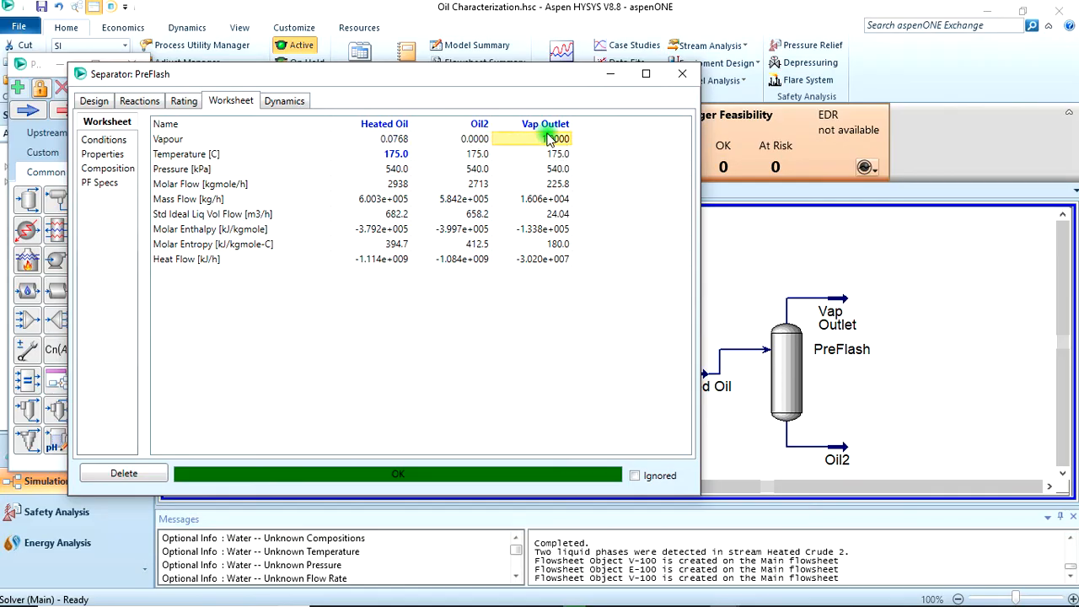
{"action": "left_click", "coordinate": [472, 139]}
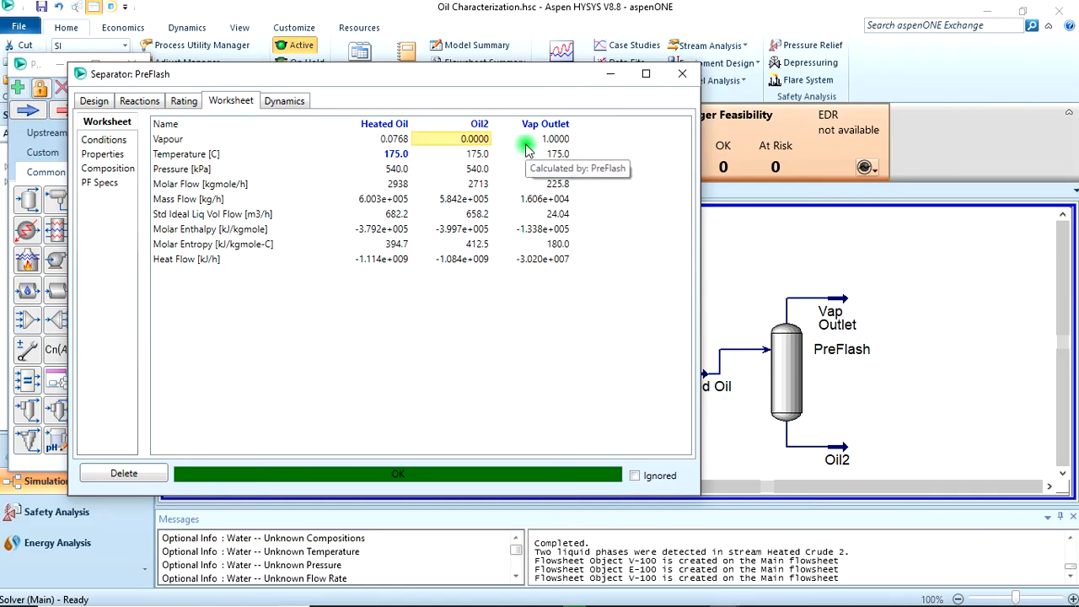
{"action": "left_click", "coordinate": [524, 143]}
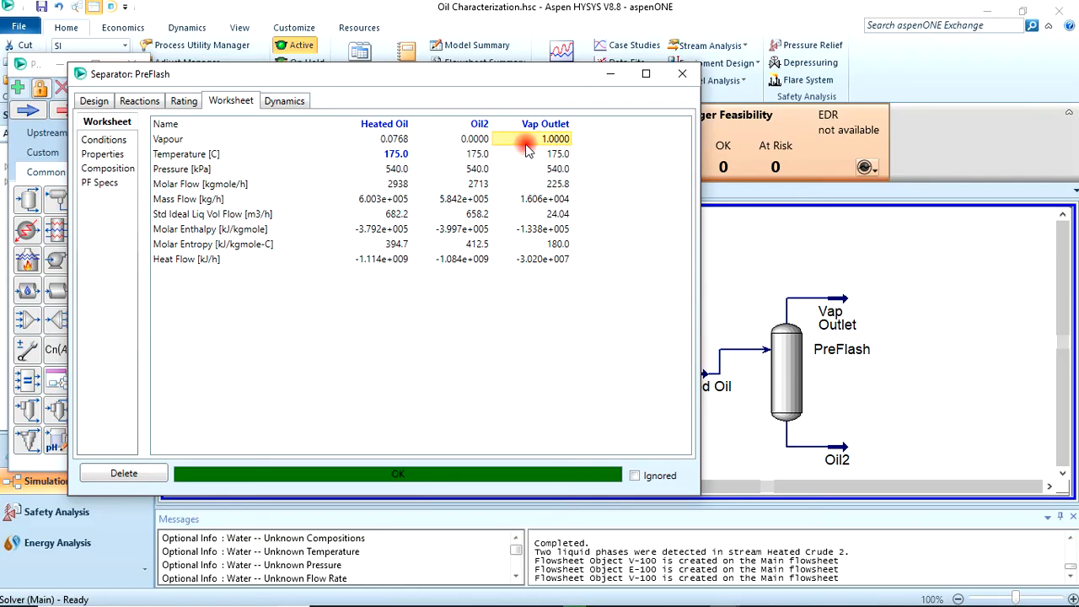
Review the component compositions of PreFlash's inlet and outlet streams, and close its window.
{"action": "left_click", "coordinate": [101, 171]}
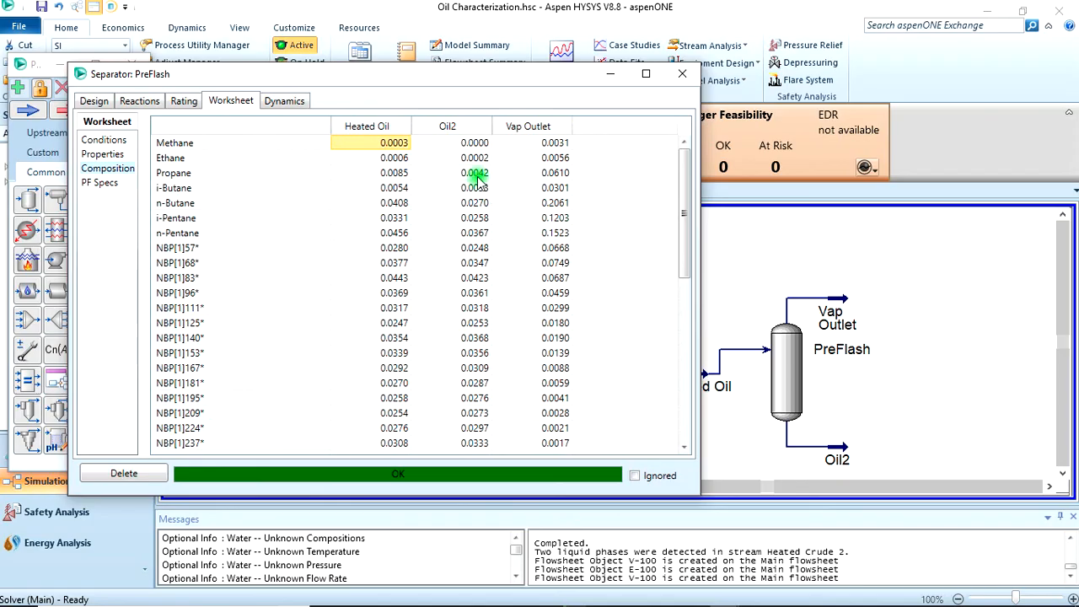
{"action": "scroll", "coordinate": [512, 241], "scroll_direction": "down", "scroll_amount": 8}
{"action": "scroll", "coordinate": [510, 245], "scroll_direction": "up", "scroll_amount": 6}
{"action": "scroll", "coordinate": [509, 245], "scroll_direction": "up", "scroll_amount": 2}
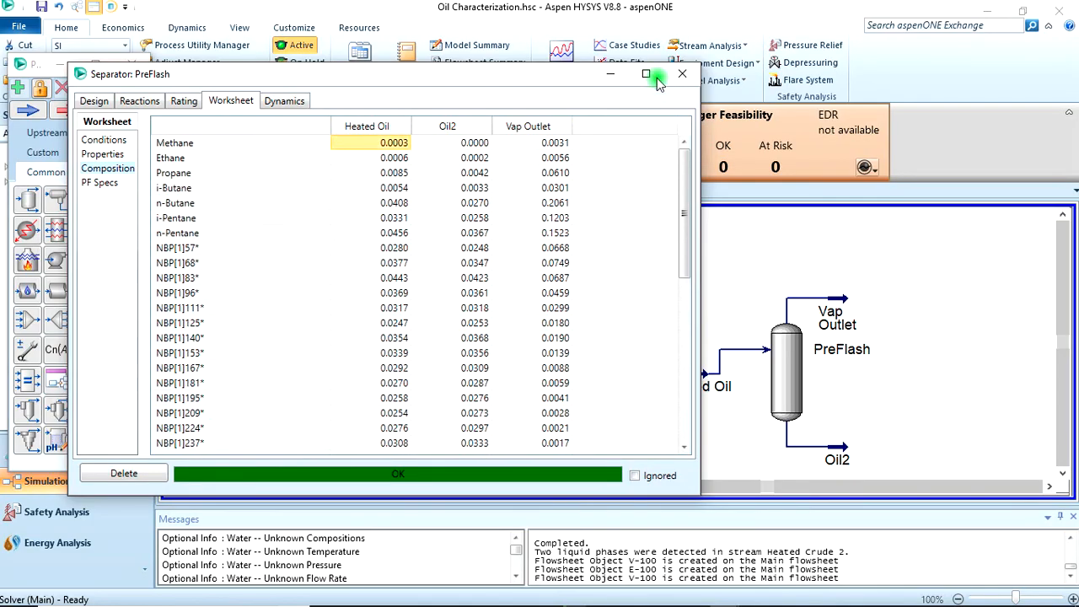
{"action": "left_click", "coordinate": [684, 72]}
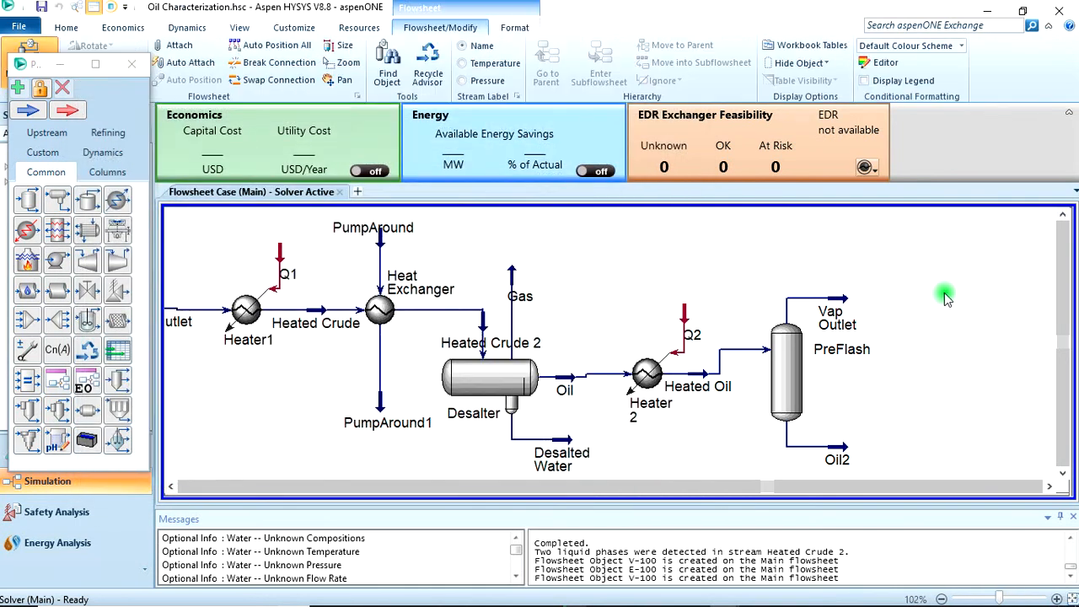
Switch to the PowerPoint slide show, read the next problem statement slide about the final heater, and return to HYSYS.
{"action": "mouse_move", "coordinate": [496, 412]}
{"action": "key", "text": "alt+Tab"}
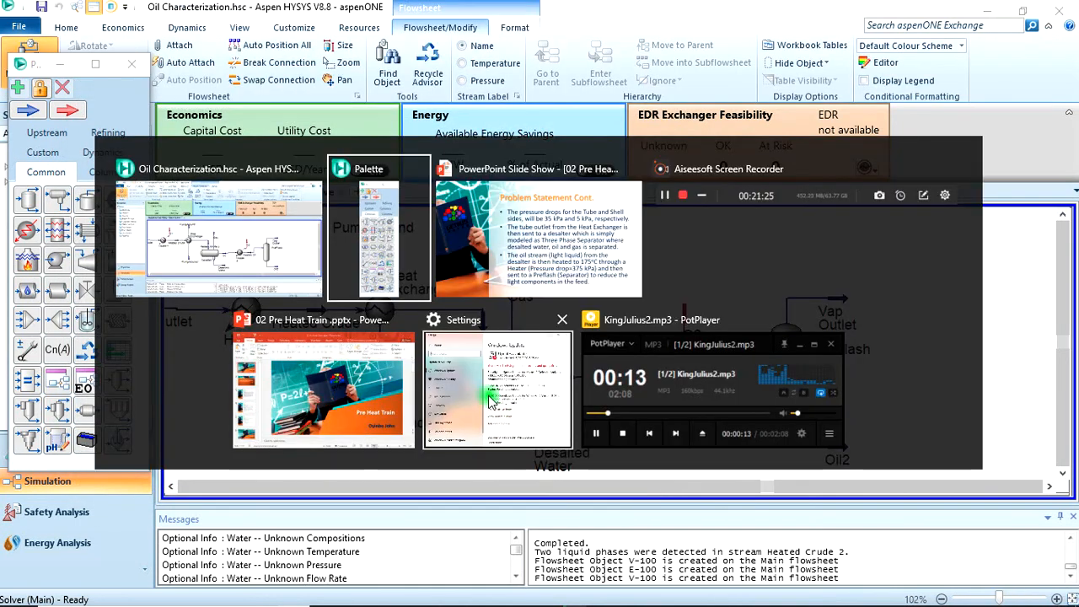
{"action": "key", "text": "alt+Tab"}
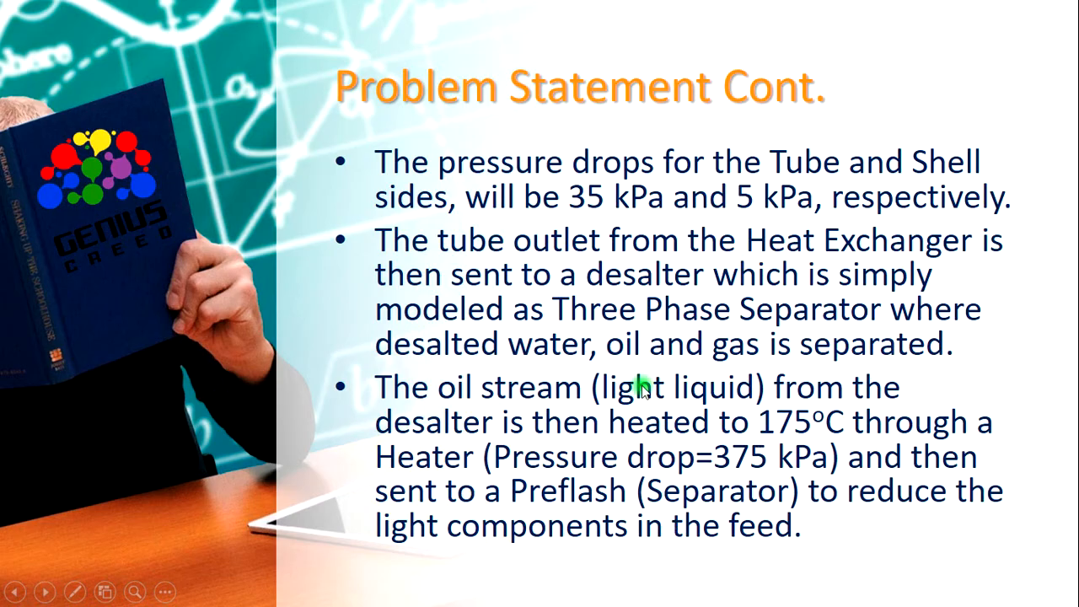
{"action": "left_click", "coordinate": [643, 388]}
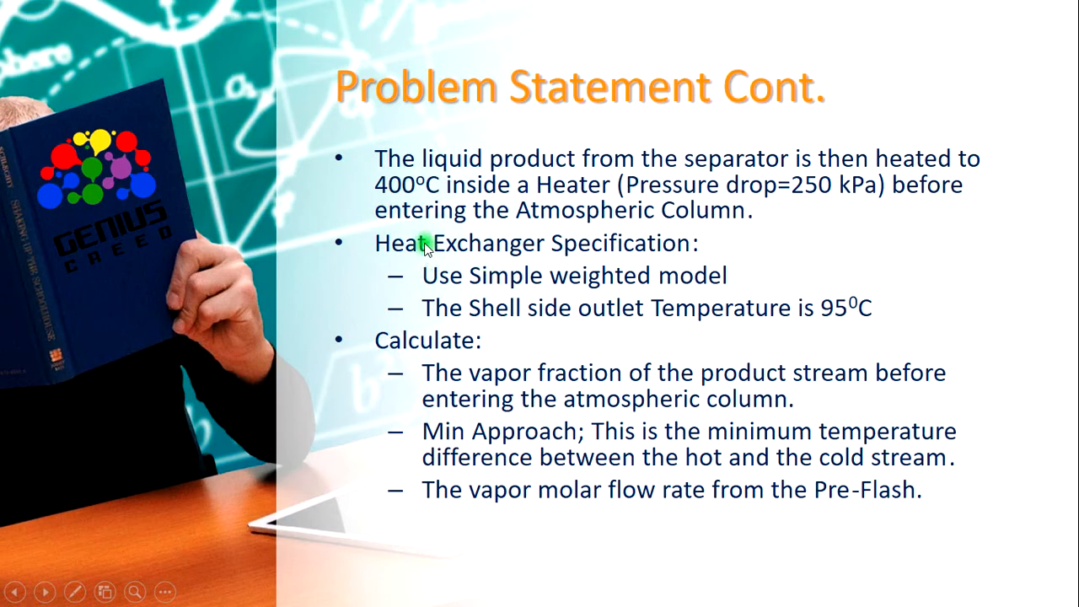
{"action": "key", "text": "alt+Tab"}
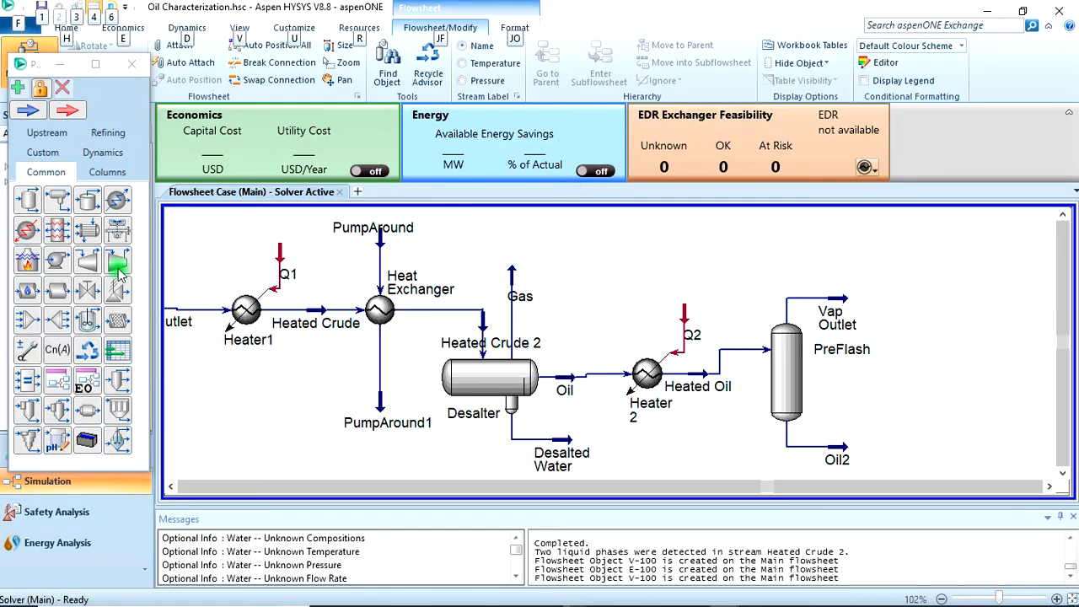
Add a Heater to the flowsheet beside the PreFlash separator and name it Heater3.
{"action": "left_click", "coordinate": [26, 229]}
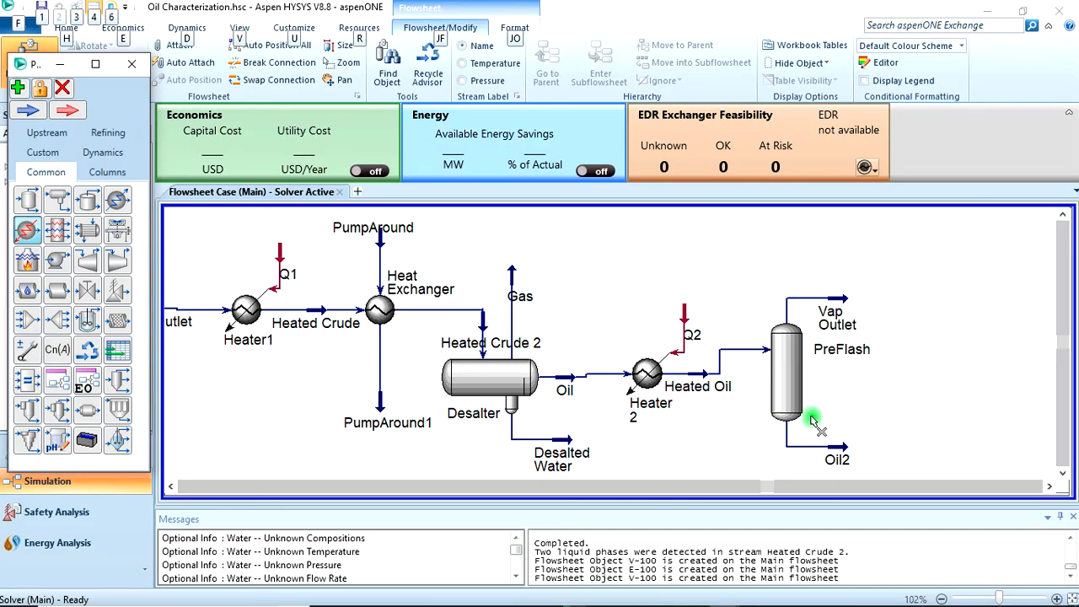
{"action": "left_click", "coordinate": [872, 406]}
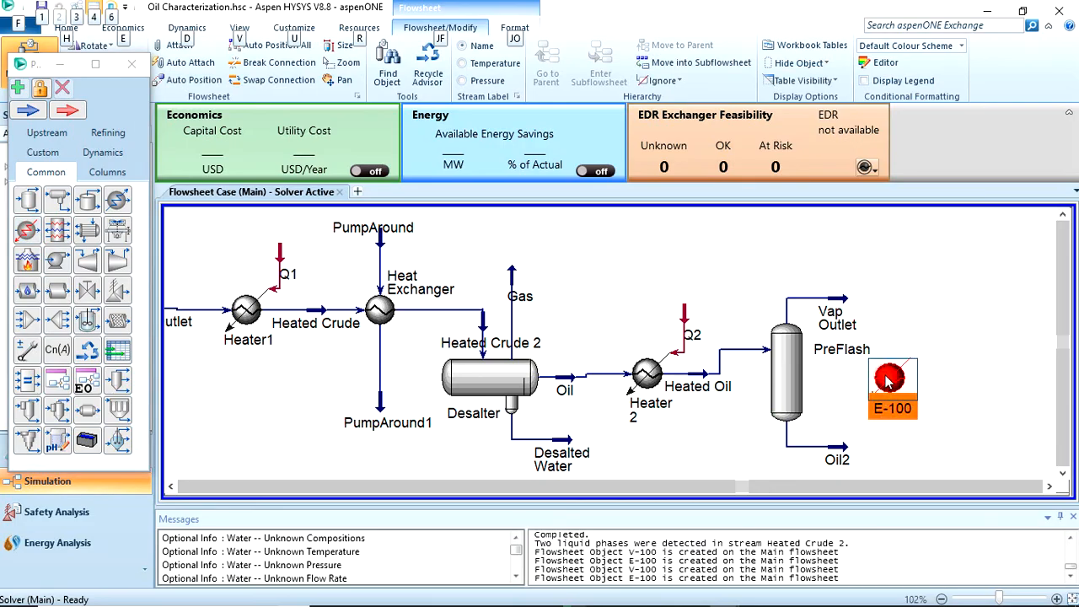
{"action": "double_click", "coordinate": [889, 381]}
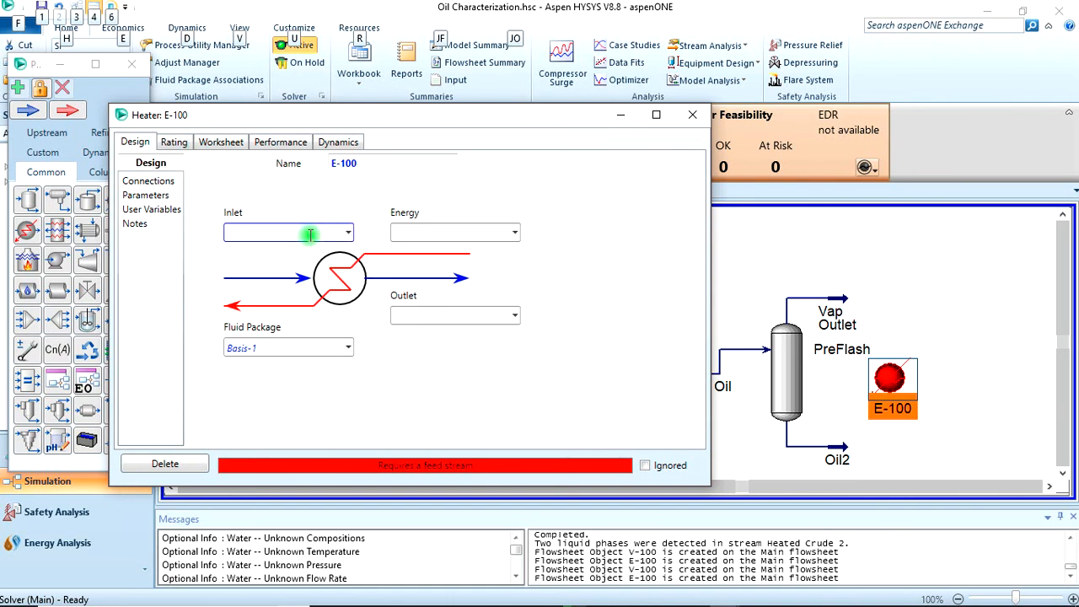
{"action": "left_click", "coordinate": [341, 163]}
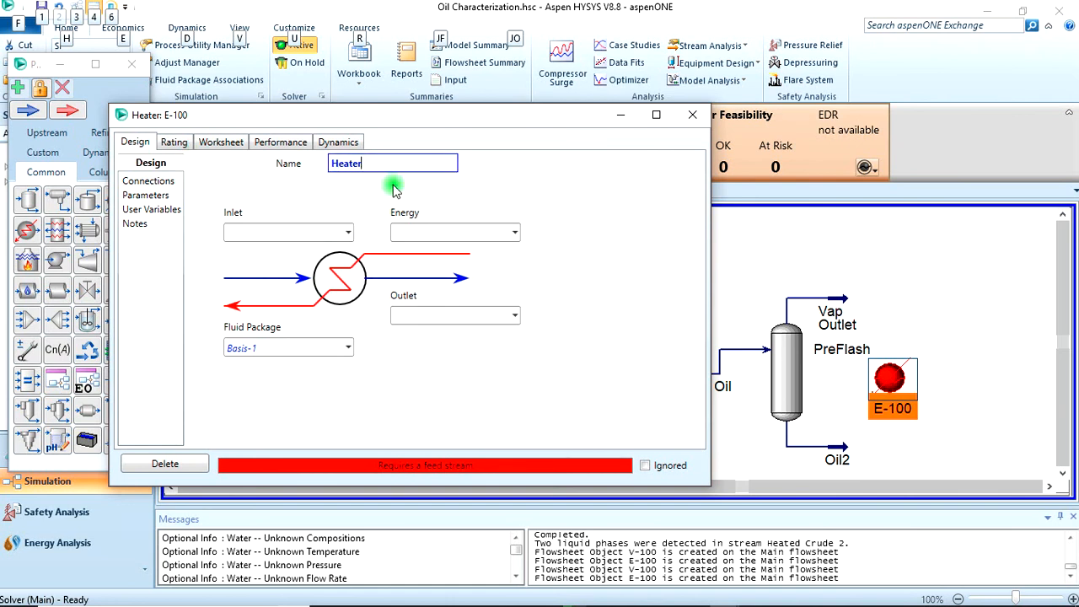
{"action": "type", "text": "Heater3"}
{"action": "key", "text": "Return"}
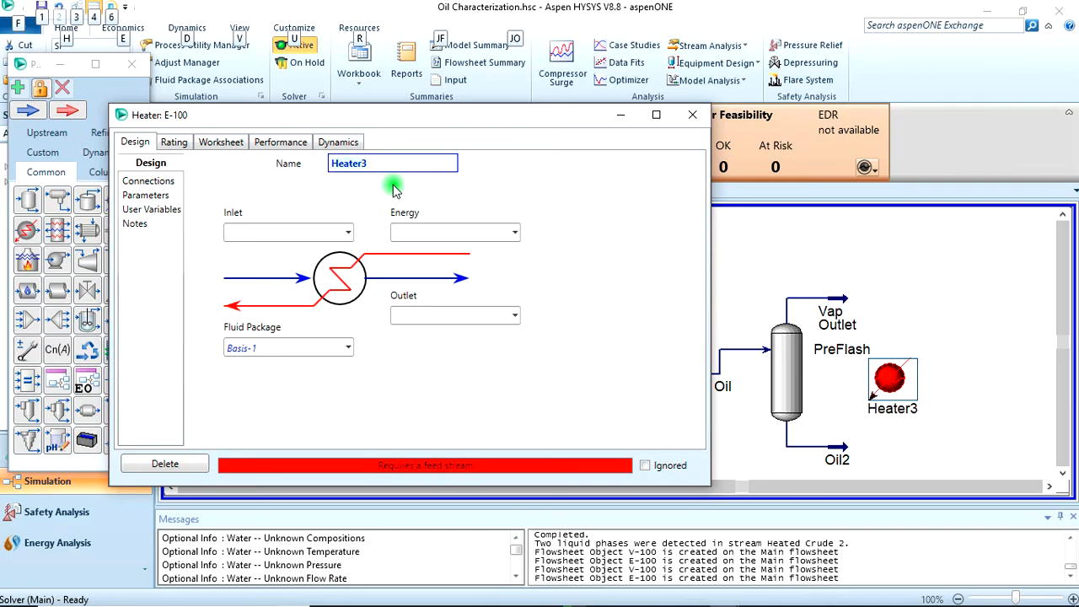
Connect Oil2 as Heater3's inlet, with Q3 as the energy stream and pre heated crude as the outlet.
{"action": "left_click", "coordinate": [348, 232]}
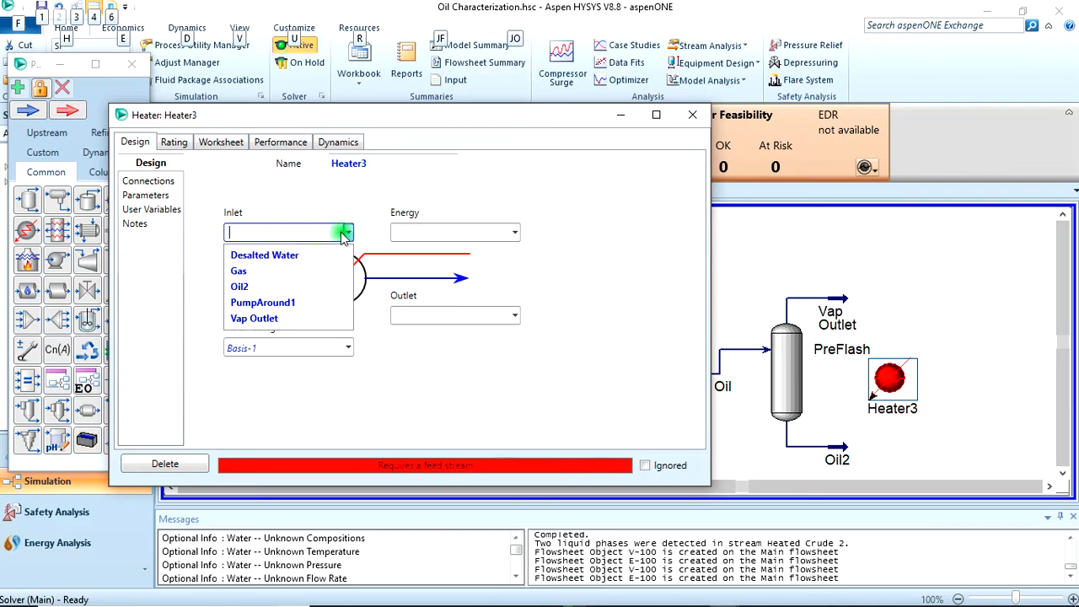
{"action": "left_click", "coordinate": [291, 286]}
{"action": "left_click", "coordinate": [475, 233]}
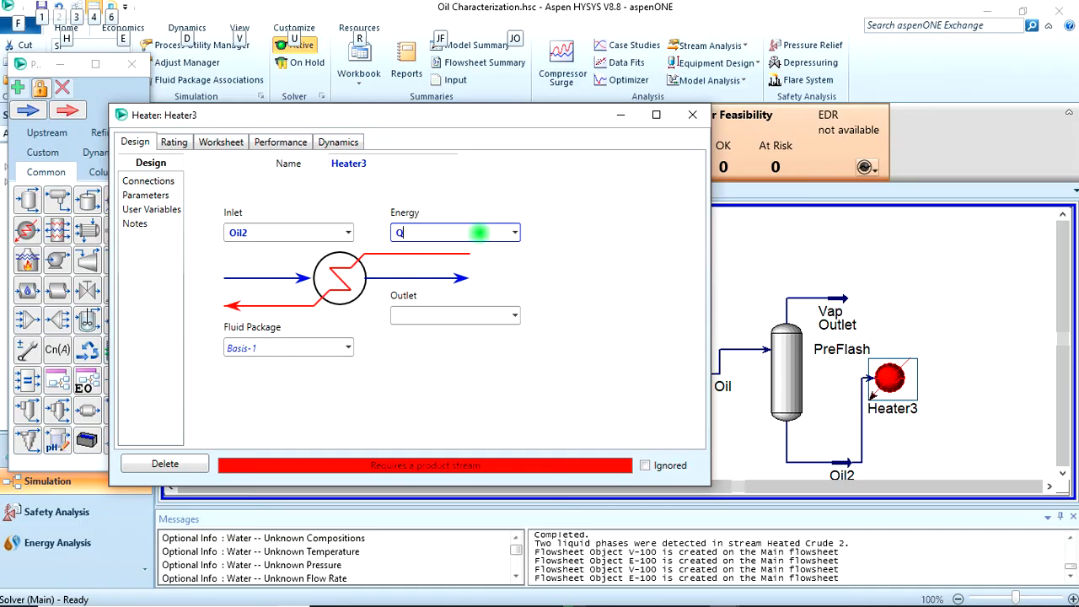
{"action": "type", "text": "Q3"}
{"action": "key", "text": "Return"}
{"action": "left_click", "coordinate": [492, 315]}
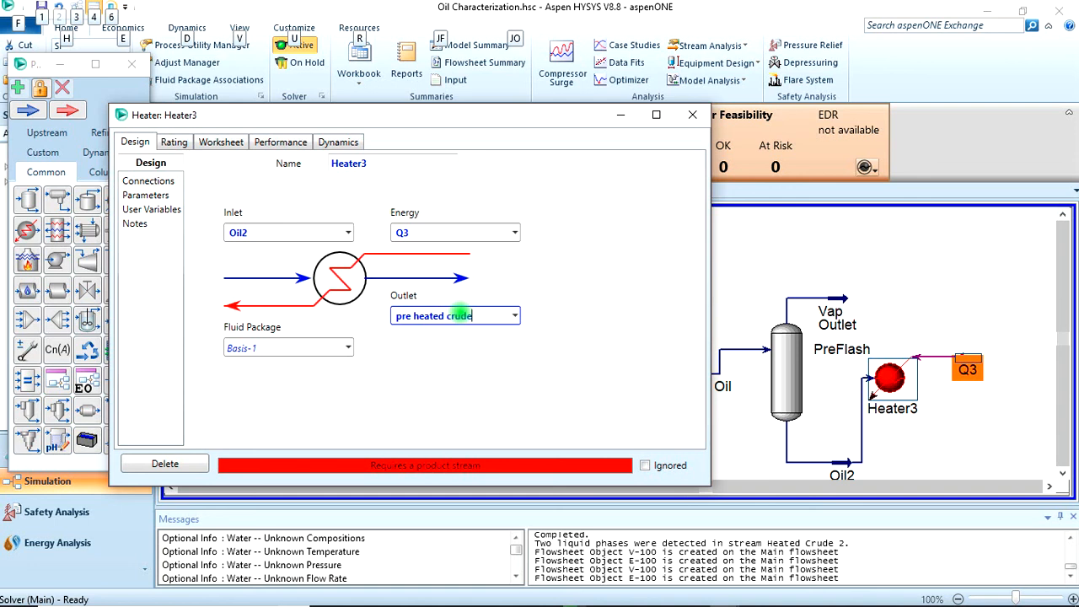
{"action": "key", "text": "Return"}
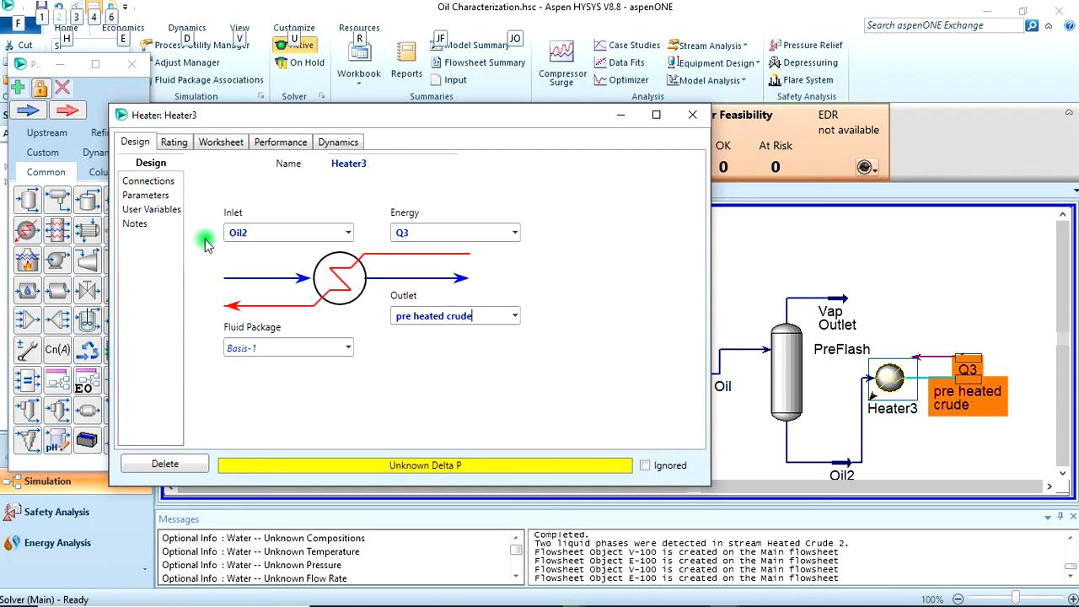
Check the heater's pressure drop on the PowerPoint problem slide, and set Heater3's Delta P to 250 kPa in HYSYS.
{"action": "left_click", "coordinate": [157, 195]}
{"action": "left_click", "coordinate": [243, 182]}
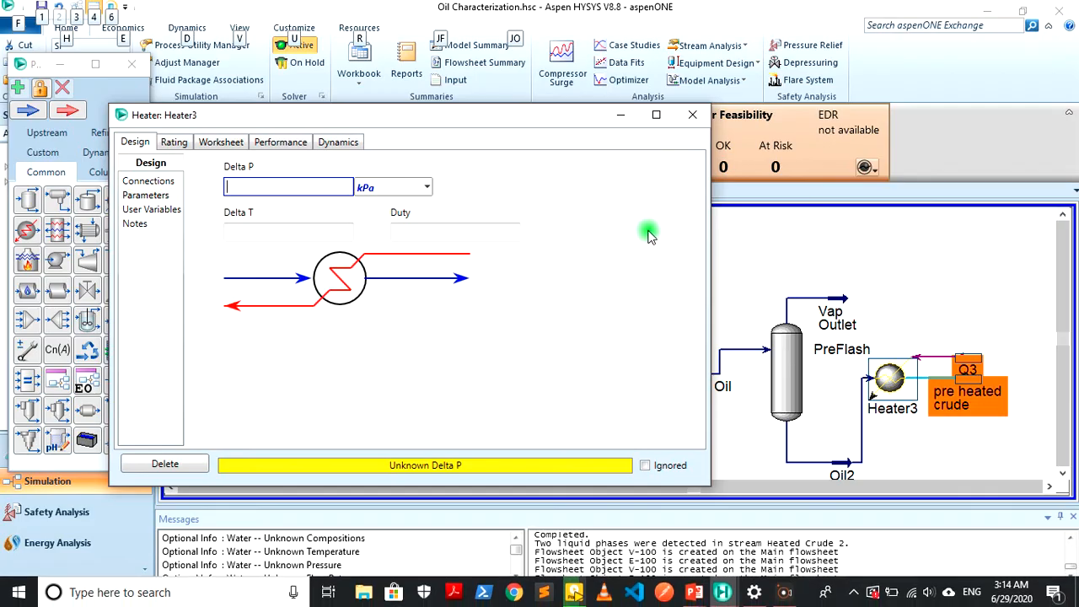
{"action": "key", "text": "alt+Tab"}
{"action": "left_click", "coordinate": [749, 231]}
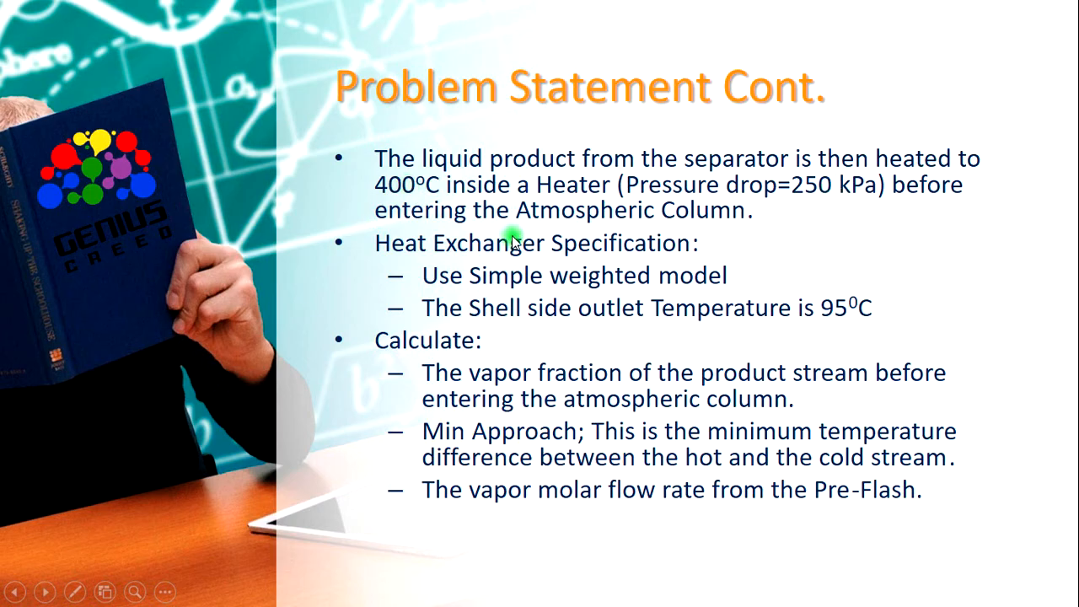
{"action": "key", "text": "alt+Tab"}
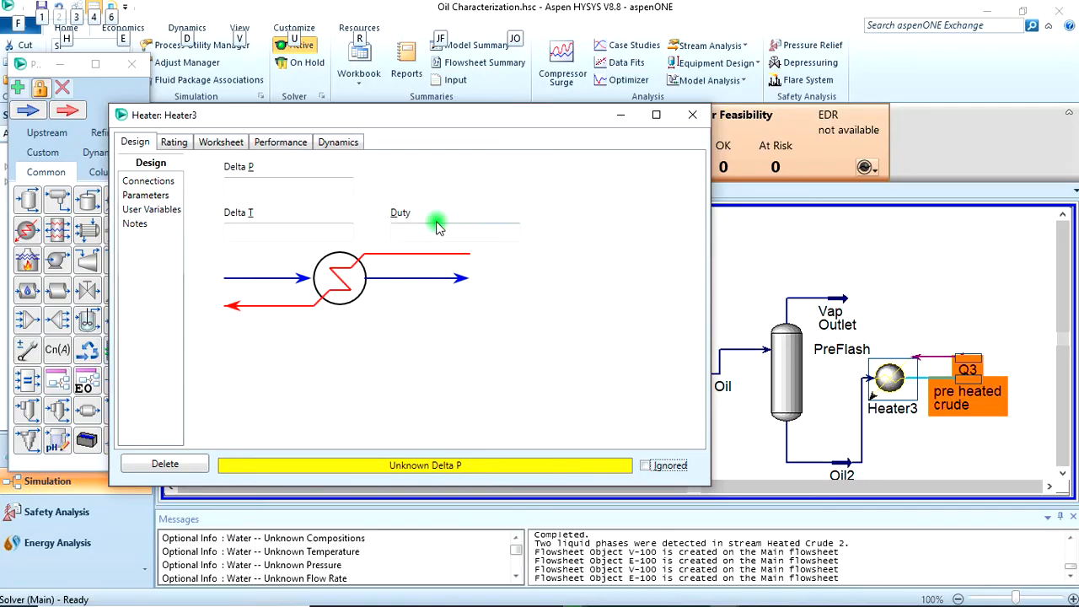
{"action": "left_click", "coordinate": [288, 187]}
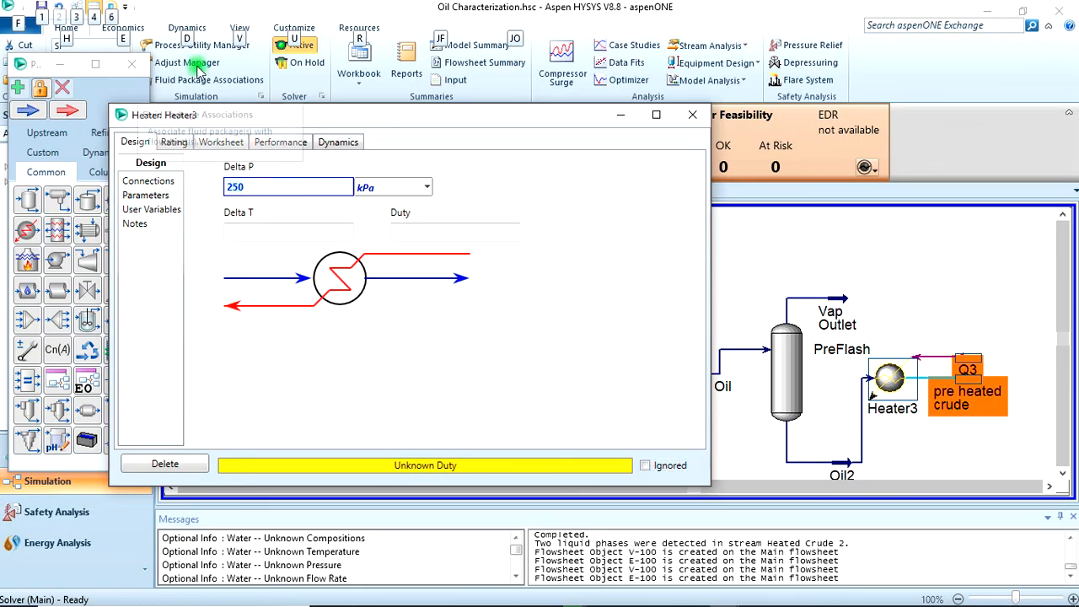
{"action": "left_click", "coordinate": [204, 245]}
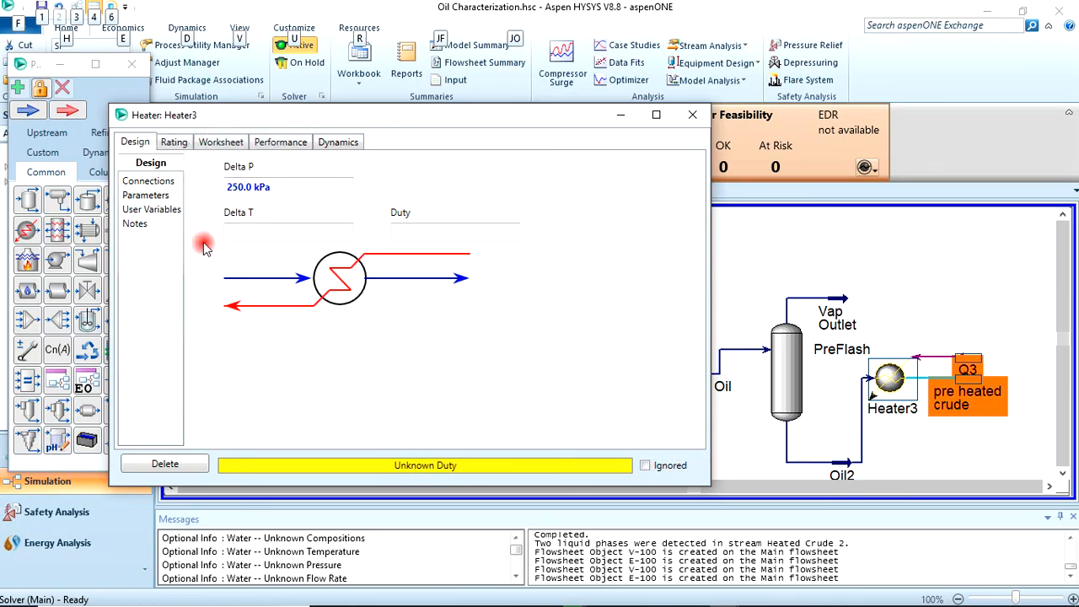
Set the temperature of Heater3's outlet stream pre heated crude to 400 °C and close the heater's window.
{"action": "left_click", "coordinate": [221, 142]}
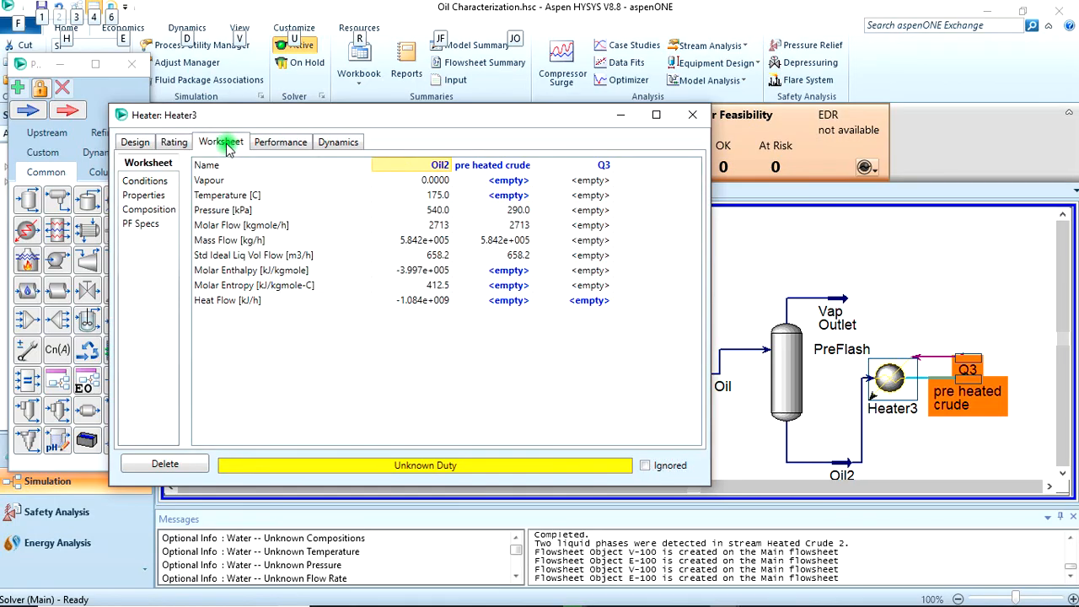
{"action": "left_click", "coordinate": [514, 195]}
{"action": "type", "text": "400"}
{"action": "key", "text": "Return"}
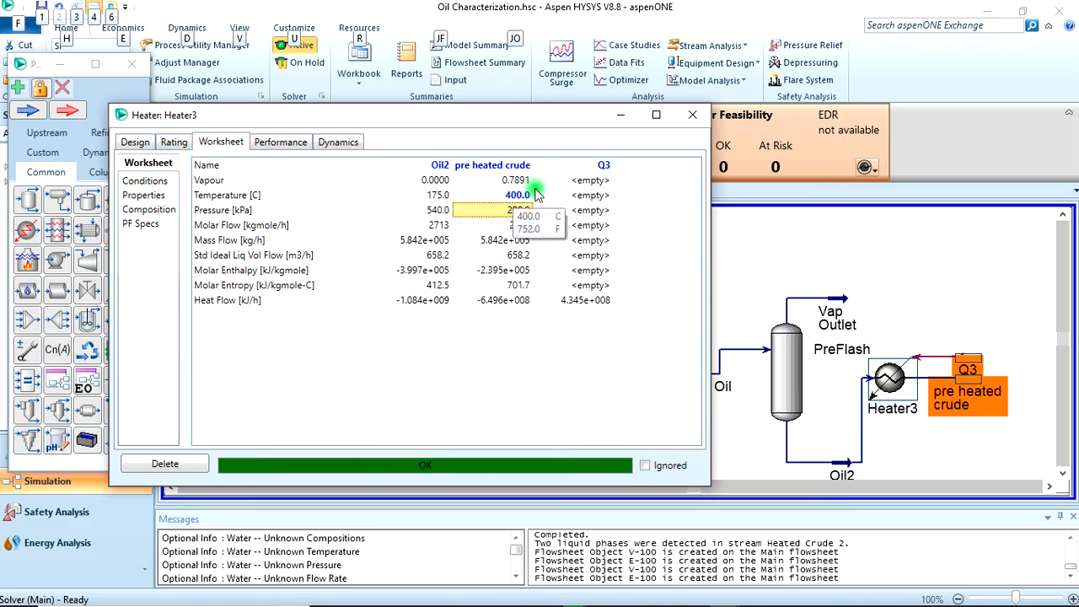
{"action": "left_click", "coordinate": [693, 115]}
Move the Q3 energy stream above Heater3 and rotate it so its arrow points down towards the heater.
{"action": "left_click", "coordinate": [961, 285]}
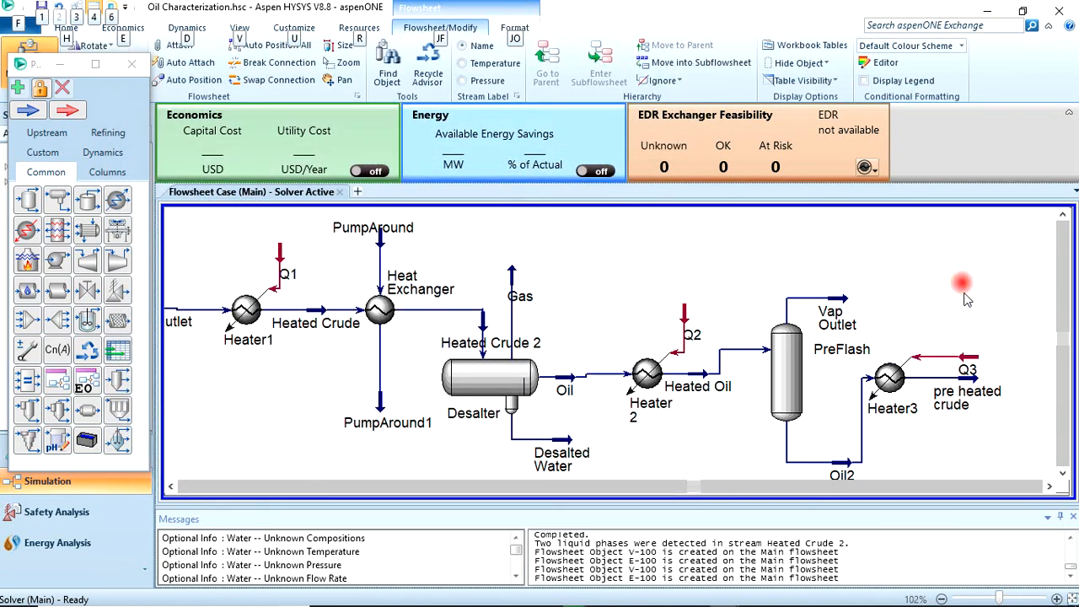
{"action": "left_click_drag", "start_coordinate": [970, 366], "coordinate": [932, 321]}
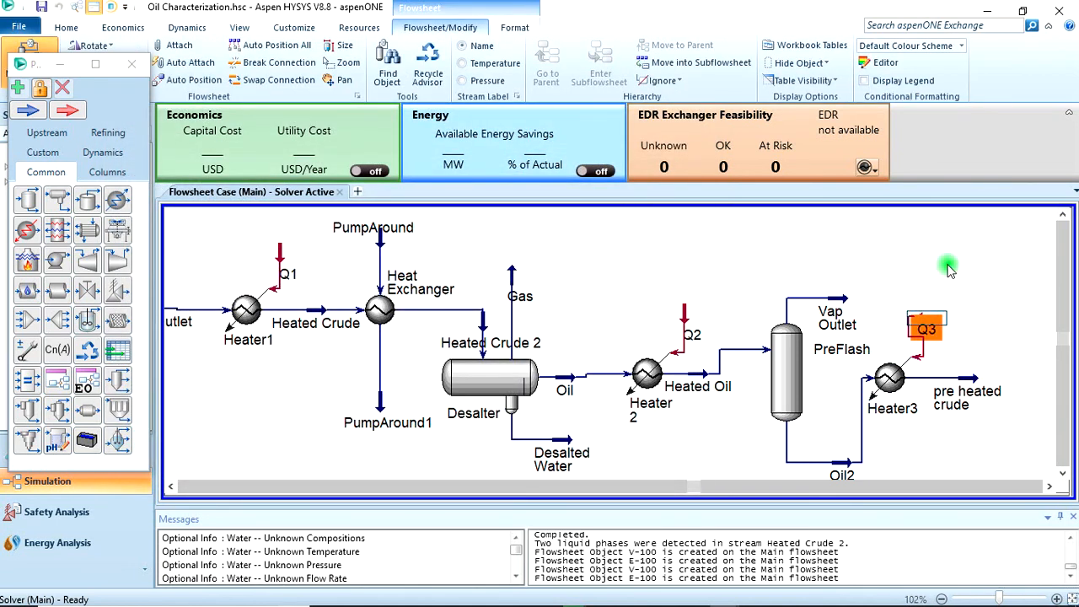
{"action": "left_click", "coordinate": [83, 49]}
{"action": "left_click", "coordinate": [82, 49]}
{"action": "left_click", "coordinate": [82, 49]}
{"action": "left_click", "coordinate": [586, 263]}
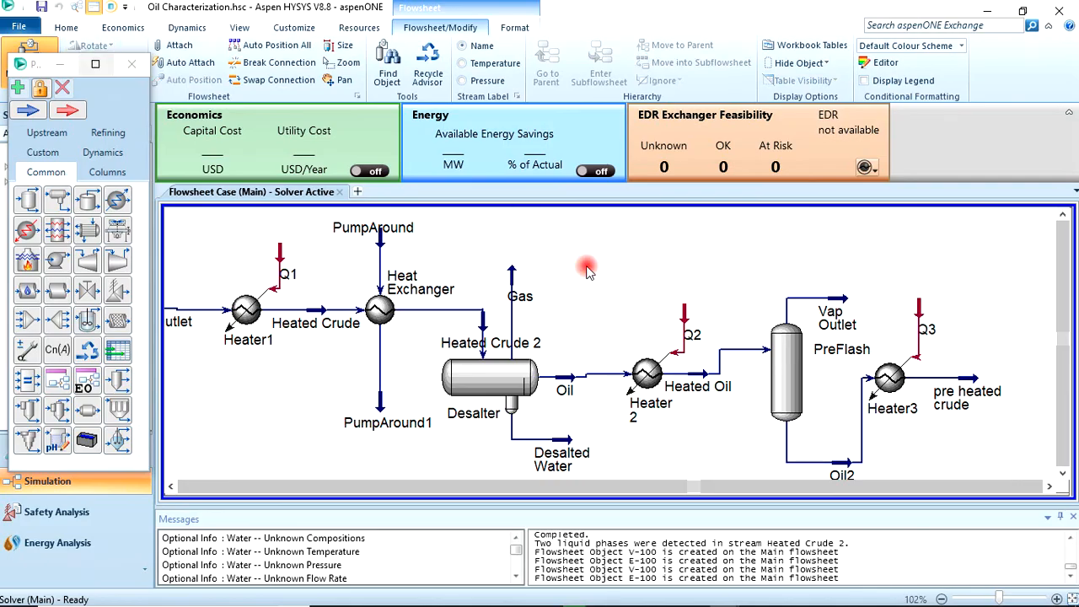
View the whole flowsheet, read the quantities to calculate on the PowerPoint problem slide, and return to HYSYS.
{"action": "key", "text": "ctrl"}
{"action": "scroll", "coordinate": [520, 310], "scroll_direction": "down", "scroll_amount": 2}
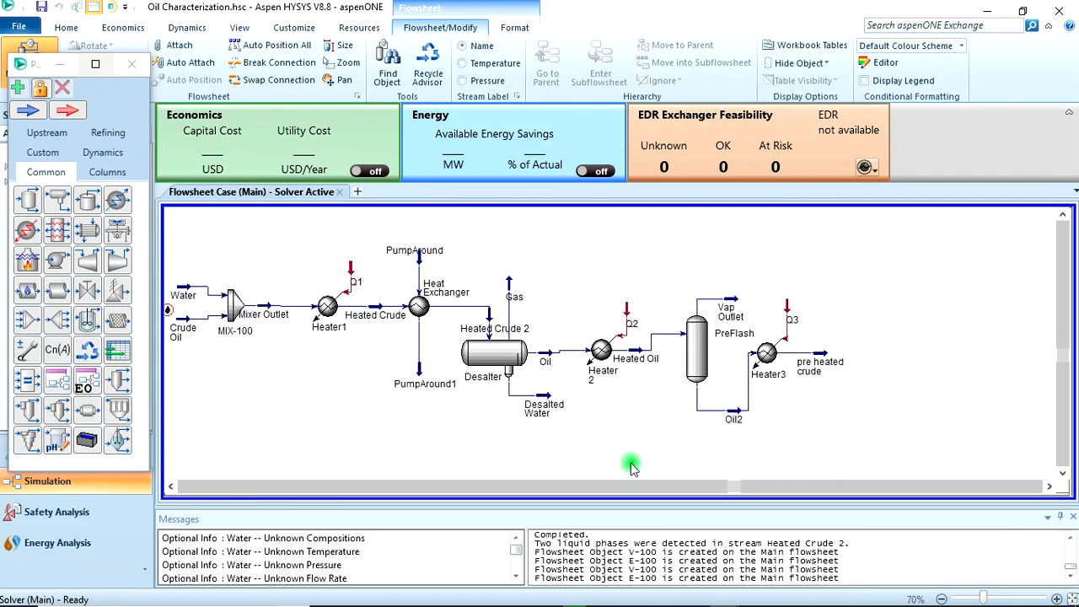
{"action": "left_click", "coordinate": [170, 486]}
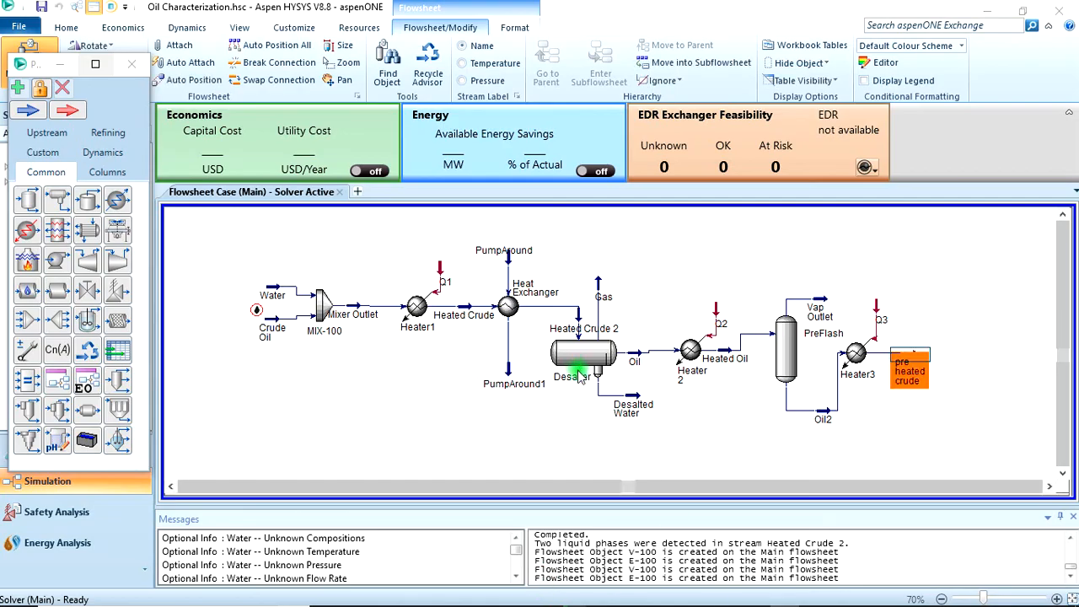
{"action": "key", "text": "alt+Tab"}
{"action": "key", "text": "alt+Tab"}
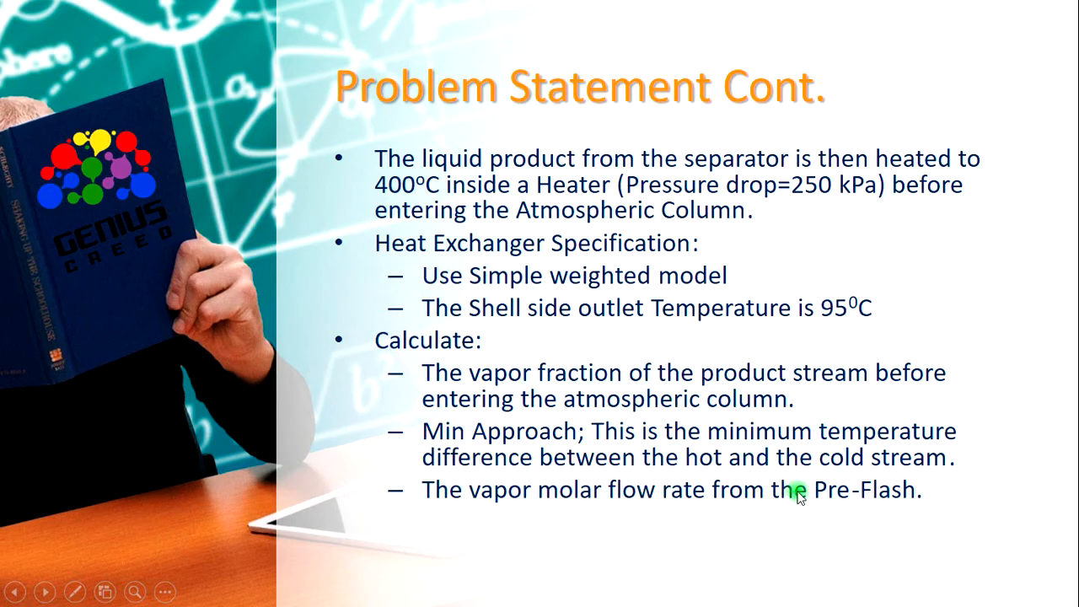
{"action": "key", "text": "alt+Tab"}
{"action": "key", "text": "alt+Tab"}
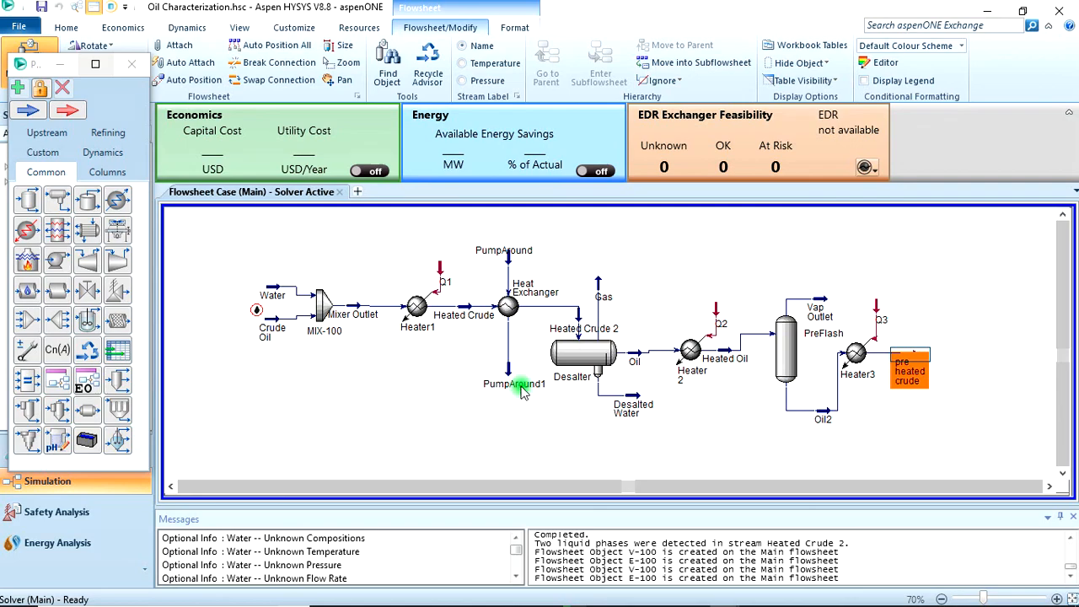
{"action": "left_click", "coordinate": [925, 288]}
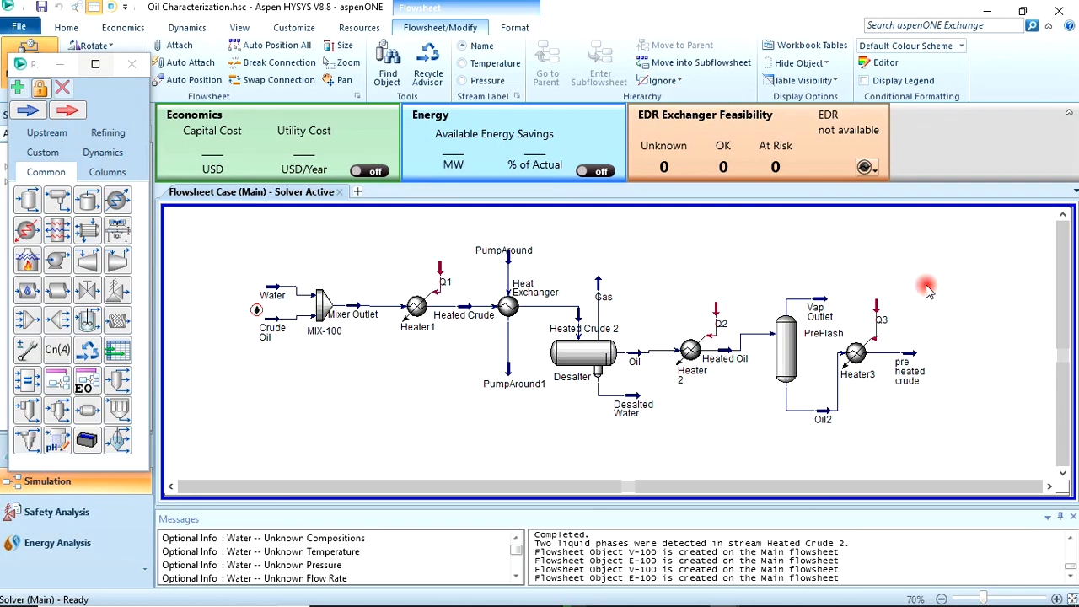
Examine the vapour-phase molar flow of the Oil2 stream leaving PreFlash, and close its window.
{"action": "double_click", "coordinate": [825, 417]}
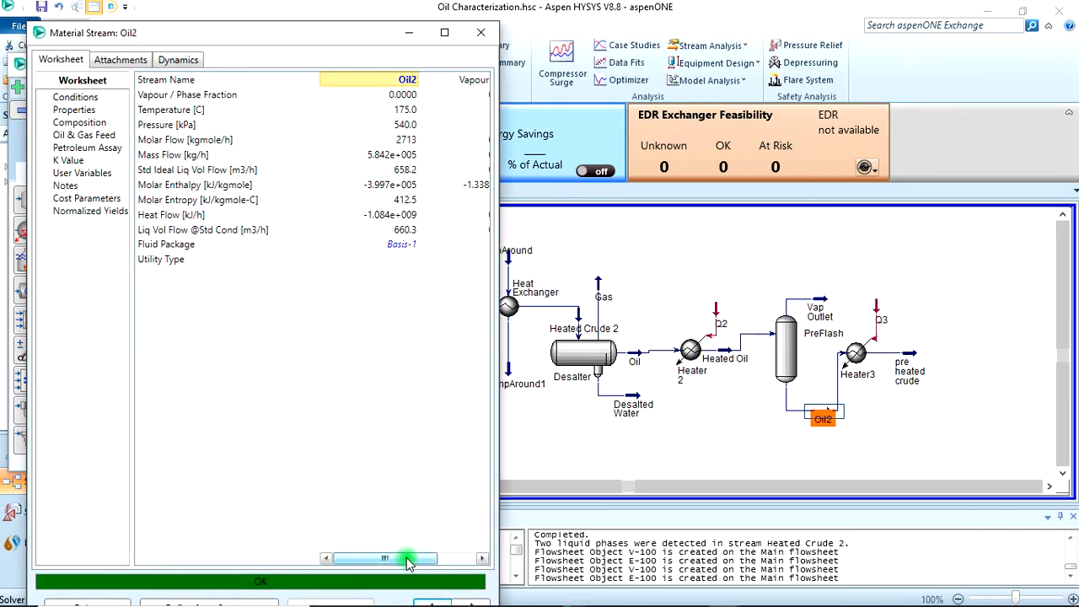
{"action": "left_click_drag", "start_coordinate": [408, 563], "coordinate": [433, 569]}
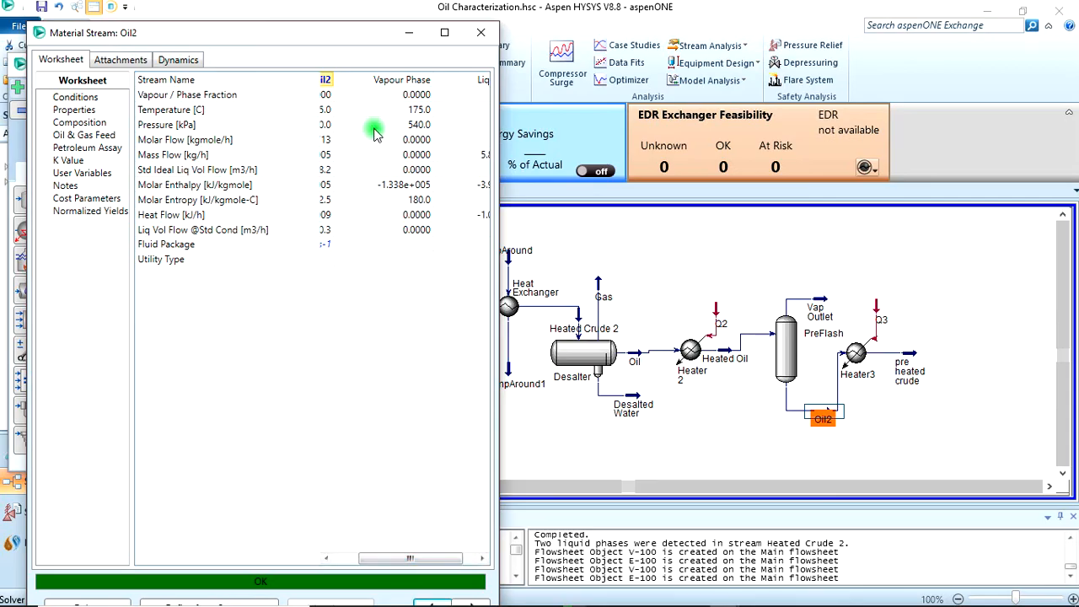
{"action": "left_click", "coordinate": [414, 140]}
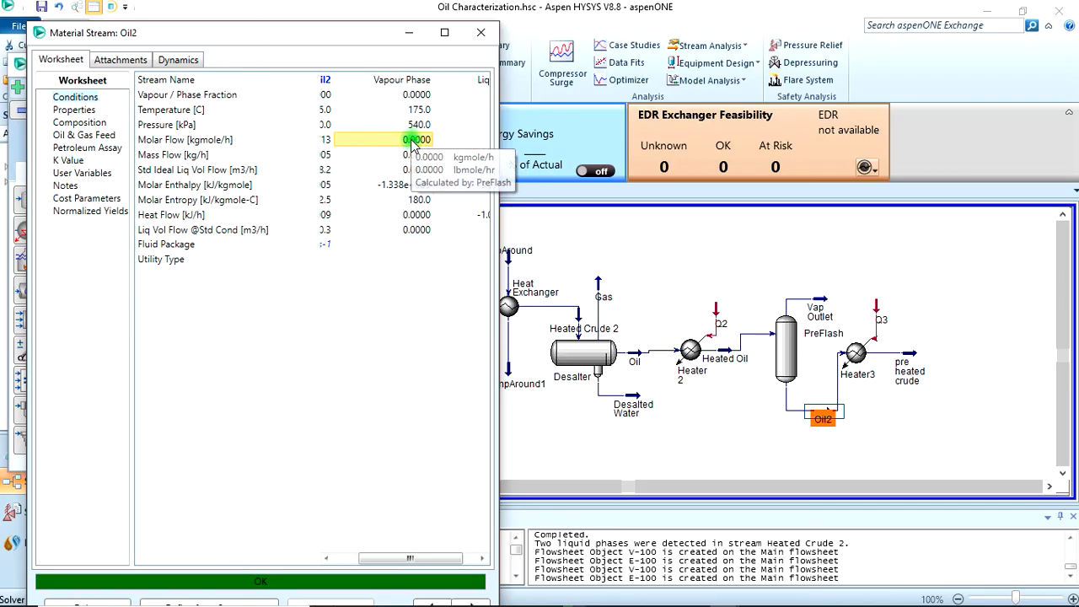
{"action": "left_click", "coordinate": [483, 33]}
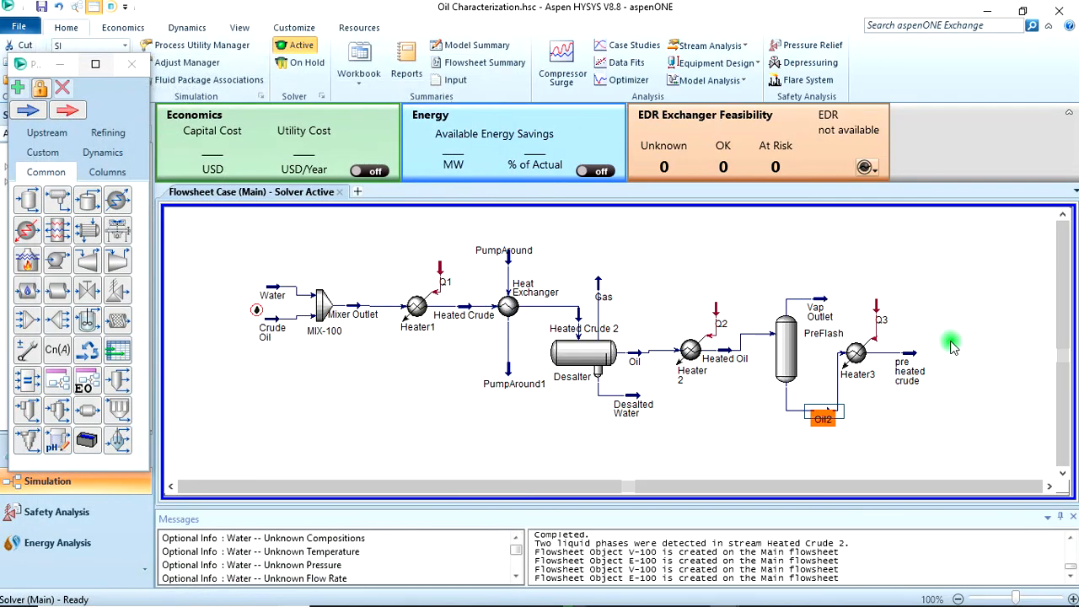
Switch to the PowerPoint slide show, read the vapor fraction question again, and return to HYSYS.
{"action": "key", "text": "alt+Tab"}
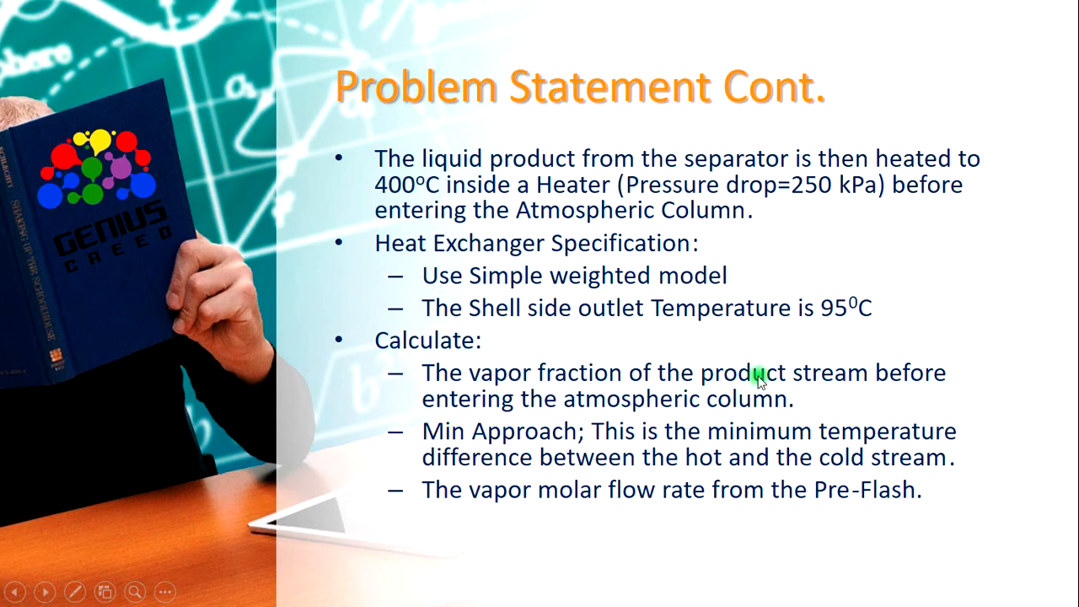
{"action": "key", "text": "alt+Tab"}
{"action": "key", "text": "alt+Tab"}
{"action": "key", "text": "alt+Tab"}
{"action": "key", "text": "alt+Tab"}
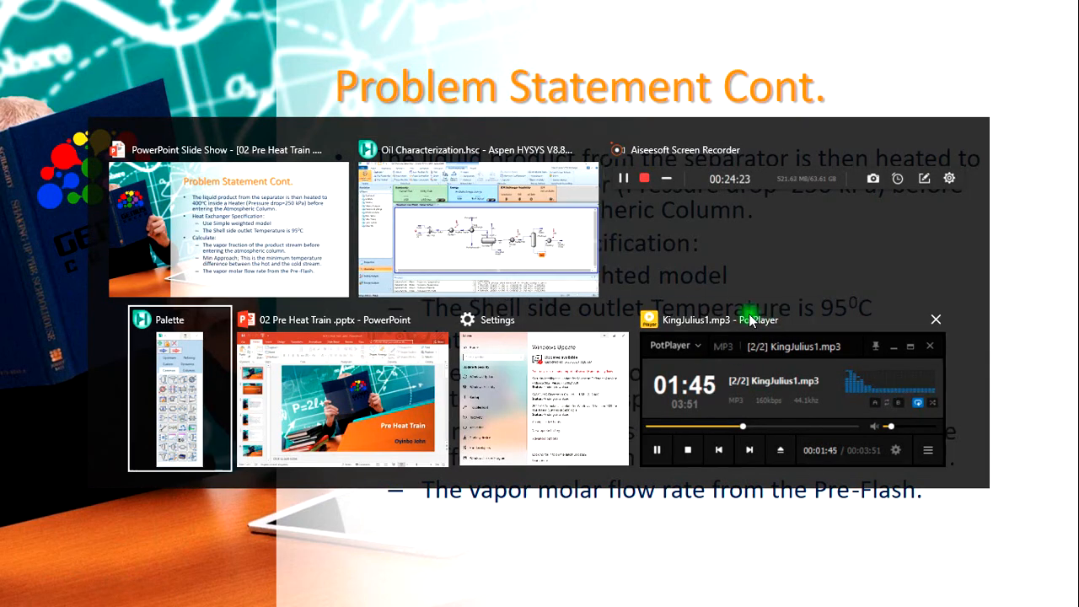
{"action": "key", "text": "alt+Tab"}
{"action": "key", "text": "alt+Tab"}
{"action": "key", "text": "alt+Tab"}
{"action": "key", "text": "alt+Tab"}
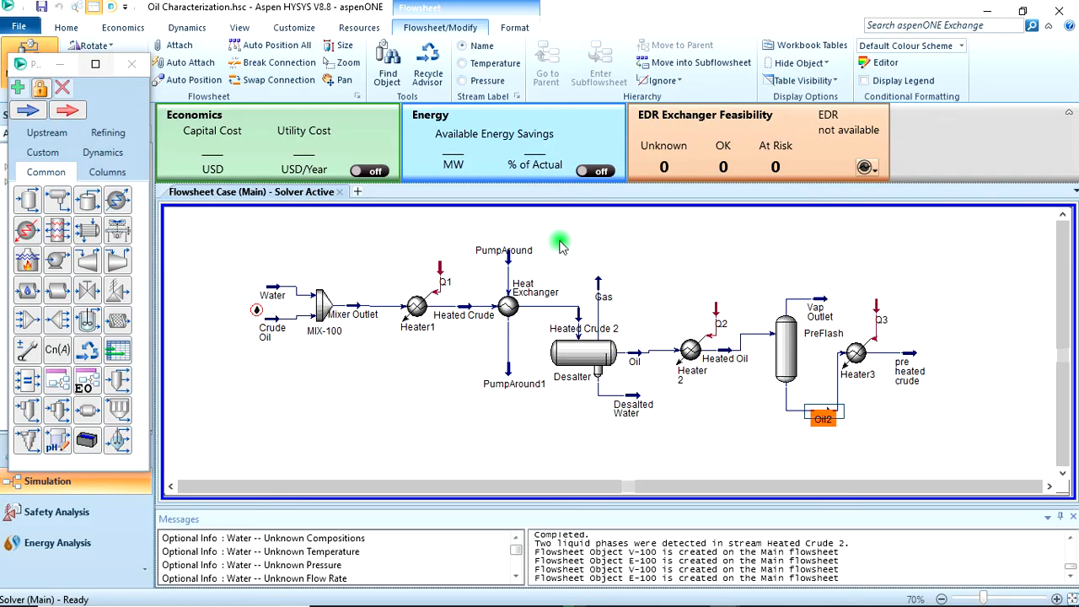
Examine the vapour fraction of the pre heated crude stream, including its vapour-phase values, and close its window.
{"action": "double_click", "coordinate": [910, 358]}
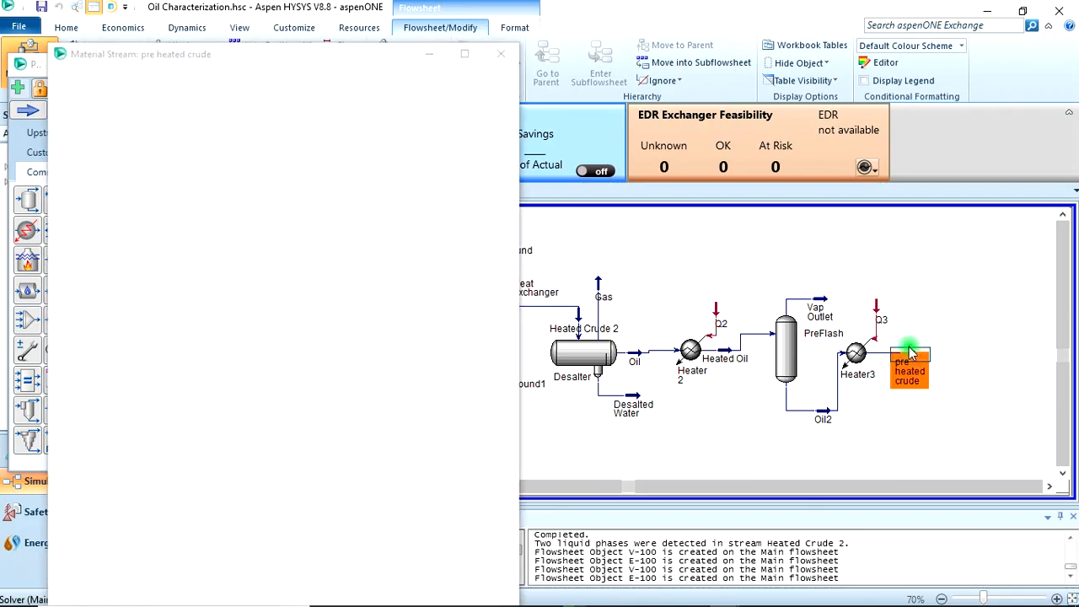
{"action": "left_click_drag", "start_coordinate": [429, 577], "coordinate": [463, 577]}
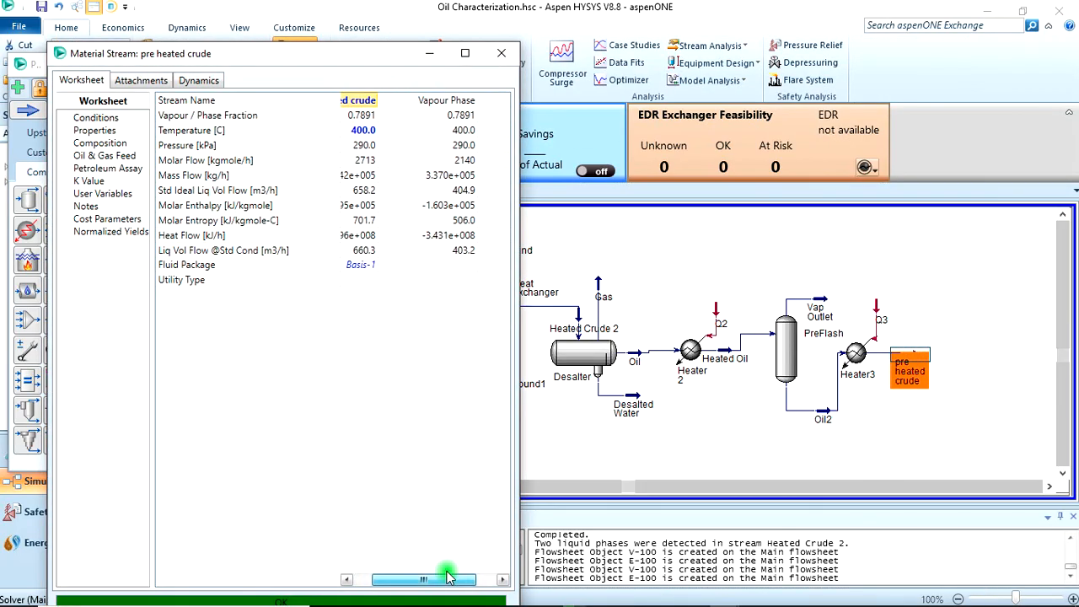
{"action": "left_click", "coordinate": [448, 116]}
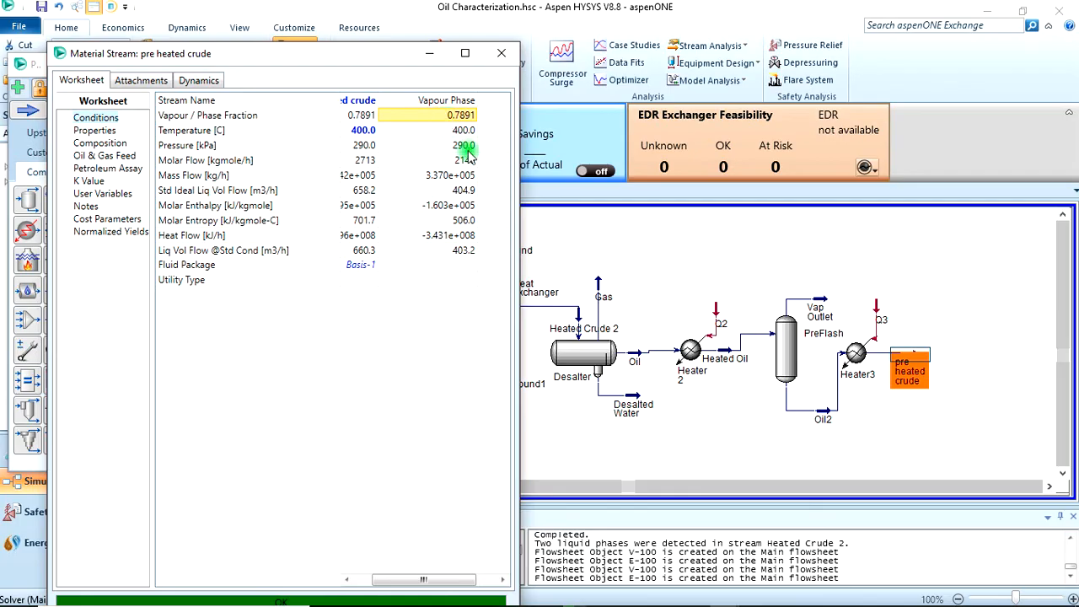
{"action": "left_click", "coordinate": [502, 53]}
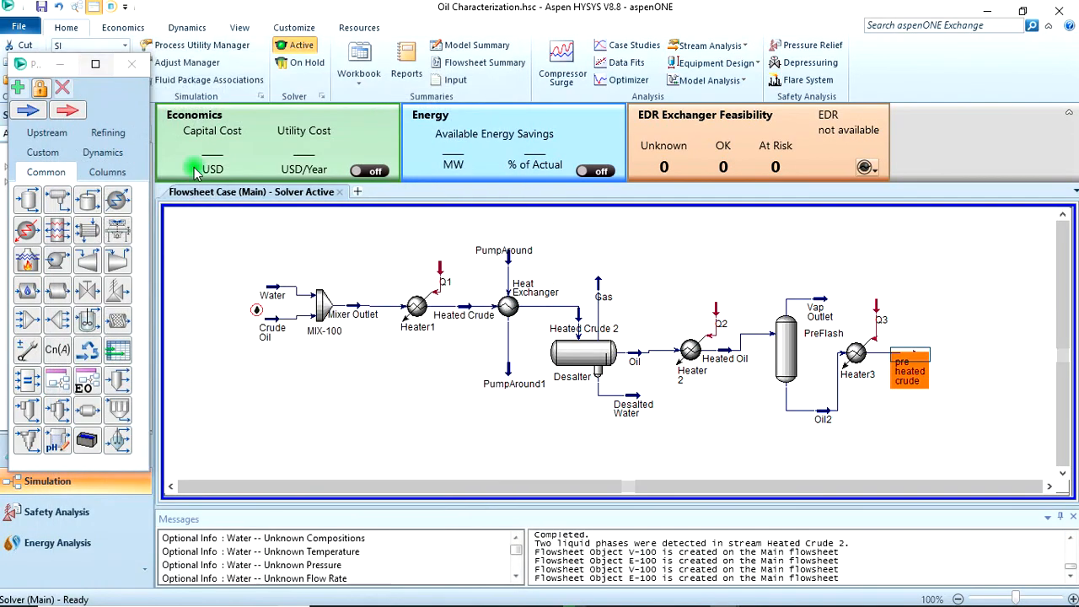
Close the model palette and save the case under the new name PreHeatTrain in the Genius Creed Hysys Training folder.
{"action": "left_click", "coordinate": [384, 237]}
{"action": "left_click", "coordinate": [131, 64]}
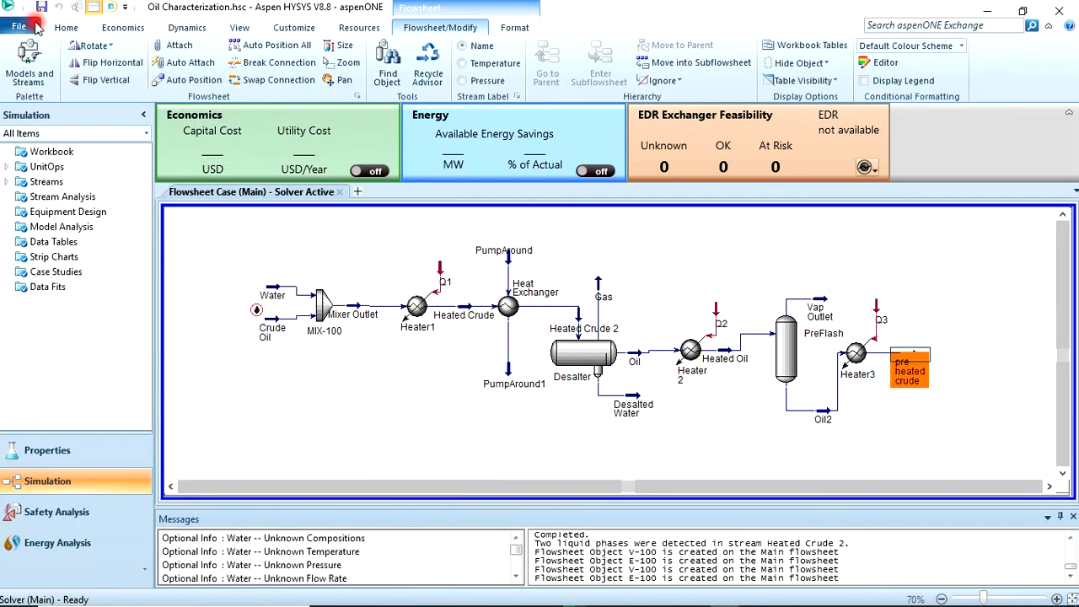
{"action": "left_click", "coordinate": [20, 27]}
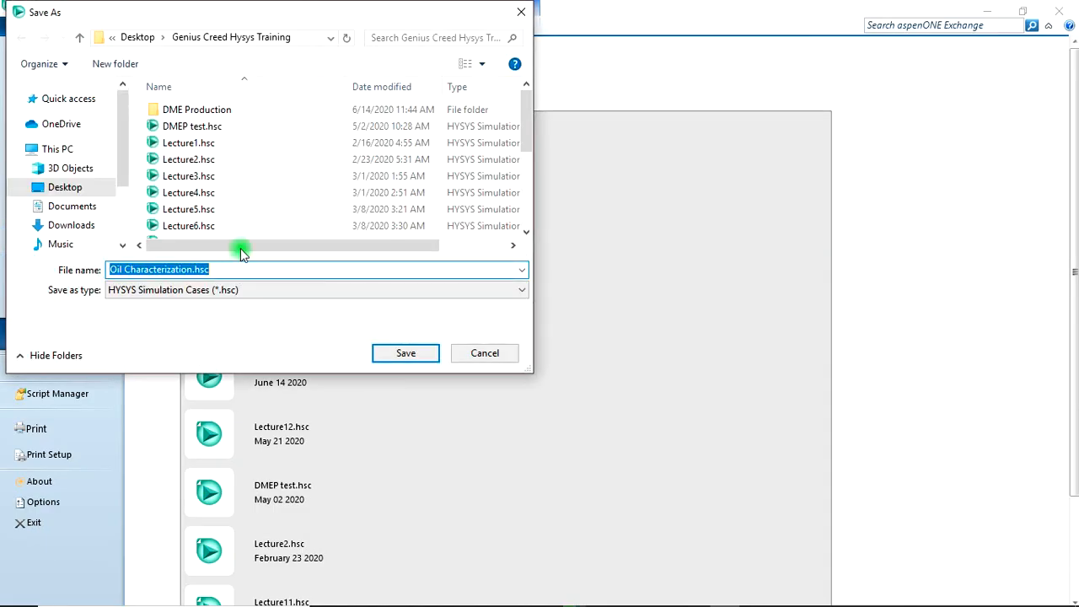
{"action": "type", "text": "Pre"}
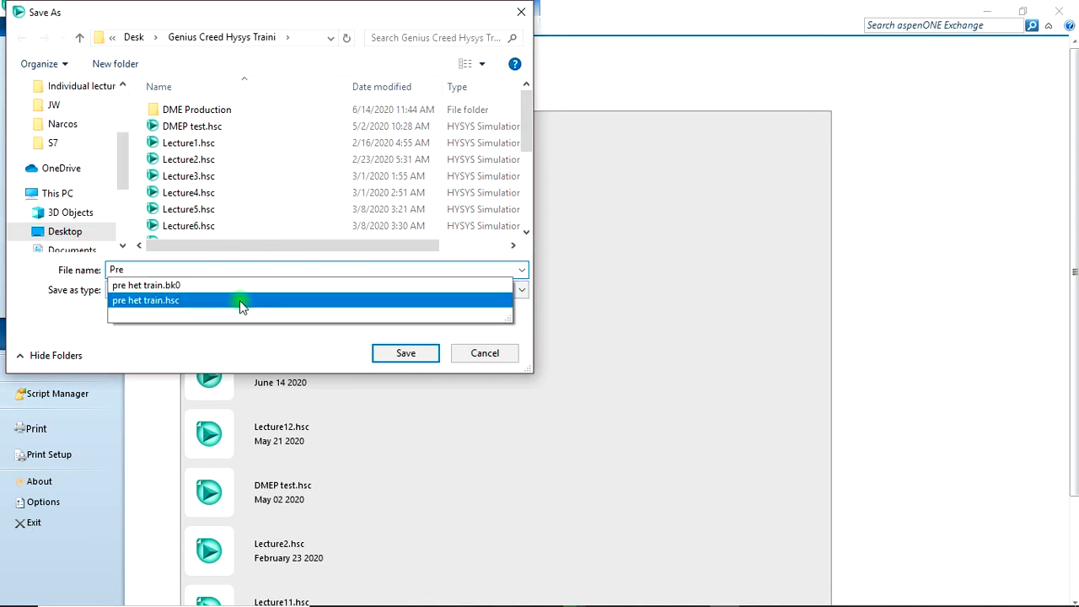
{"action": "type", "text": "HeatTrain"}
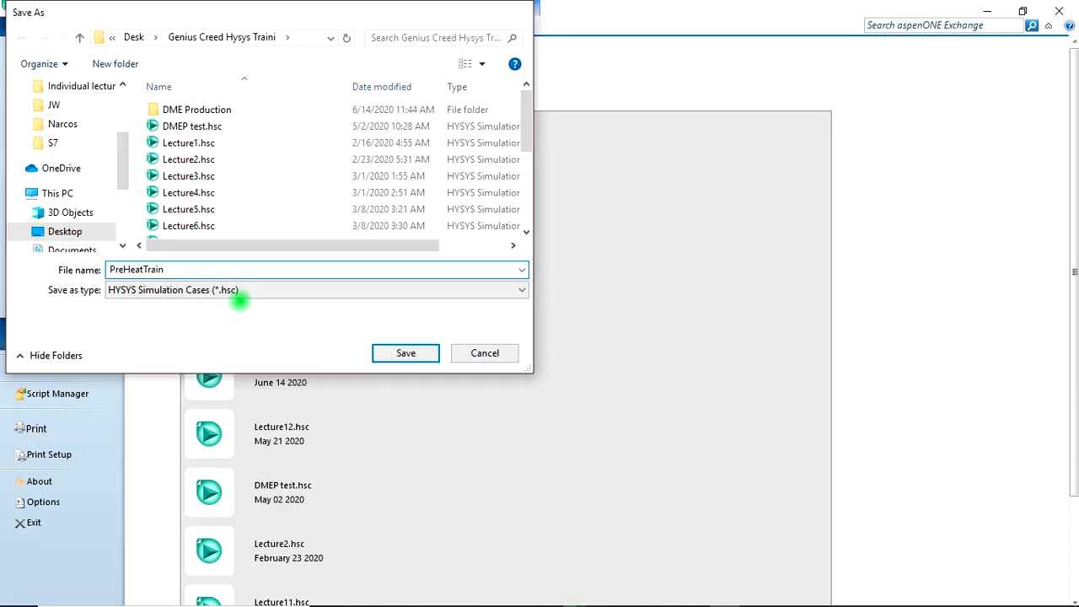
{"action": "key", "text": "Return"}
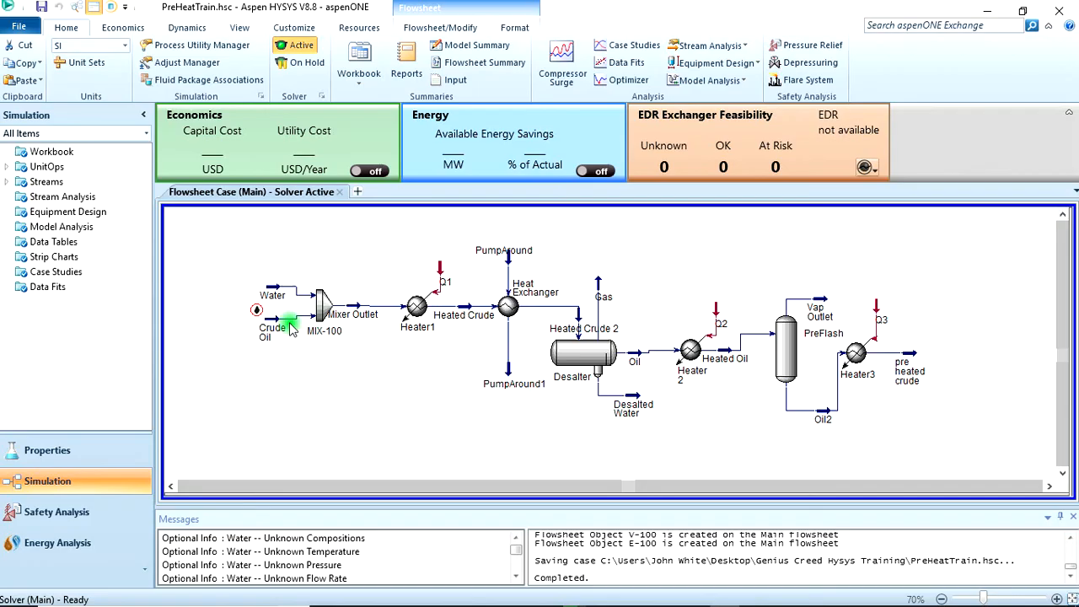
Review the finished preheat train flowsheet, switch to the PowerPoint slide show and advance to the closing slide.
{"action": "scroll", "coordinate": [291, 329], "scroll_direction": "down", "scroll_amount": 2}
{"action": "scroll", "coordinate": [291, 329], "scroll_direction": "up", "scroll_amount": 2}
{"action": "scroll", "coordinate": [291, 329], "scroll_direction": "up", "scroll_amount": 1}
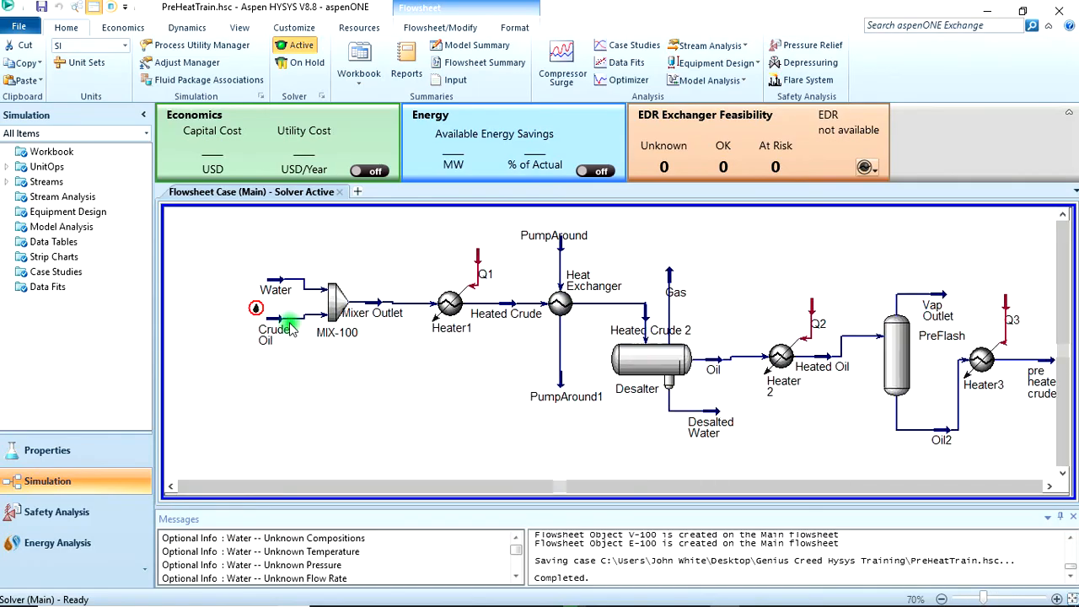
{"action": "left_click", "coordinate": [1051, 489]}
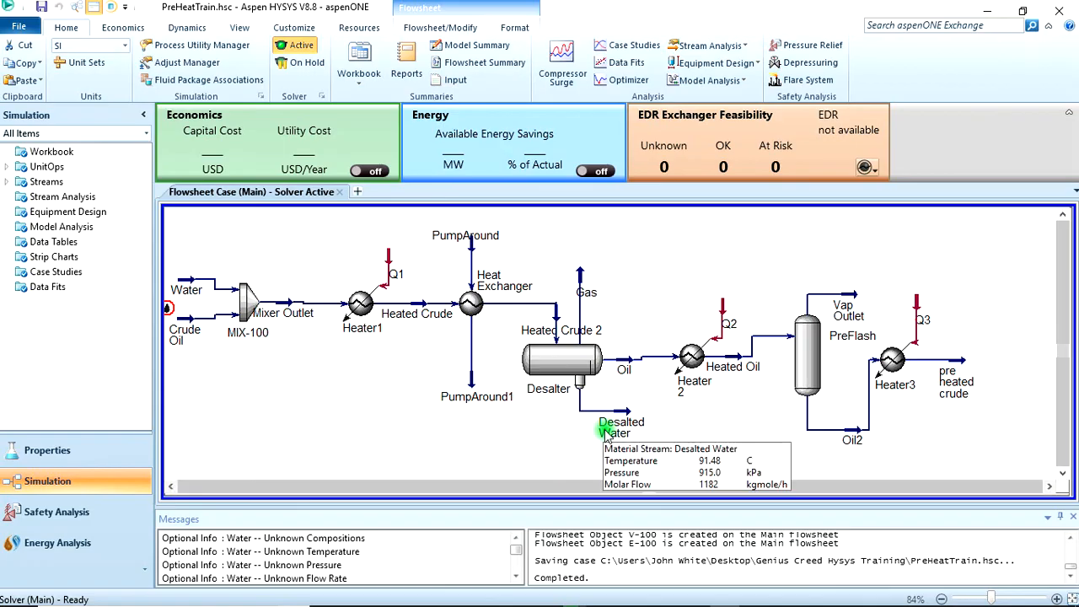
{"action": "key", "text": "alt+Tab"}
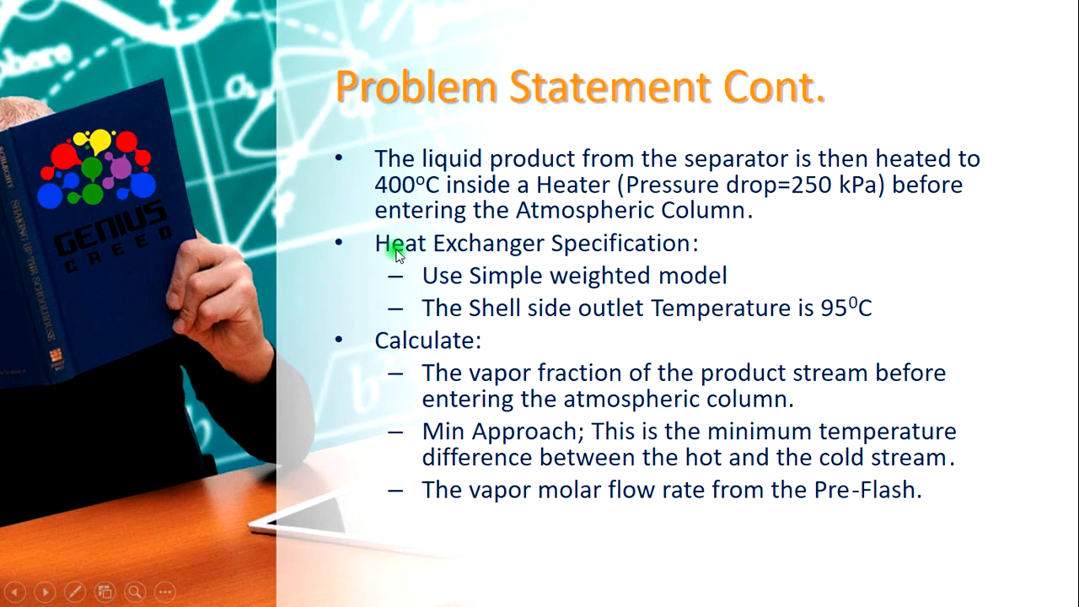
{"action": "left_click", "coordinate": [1019, 346]}
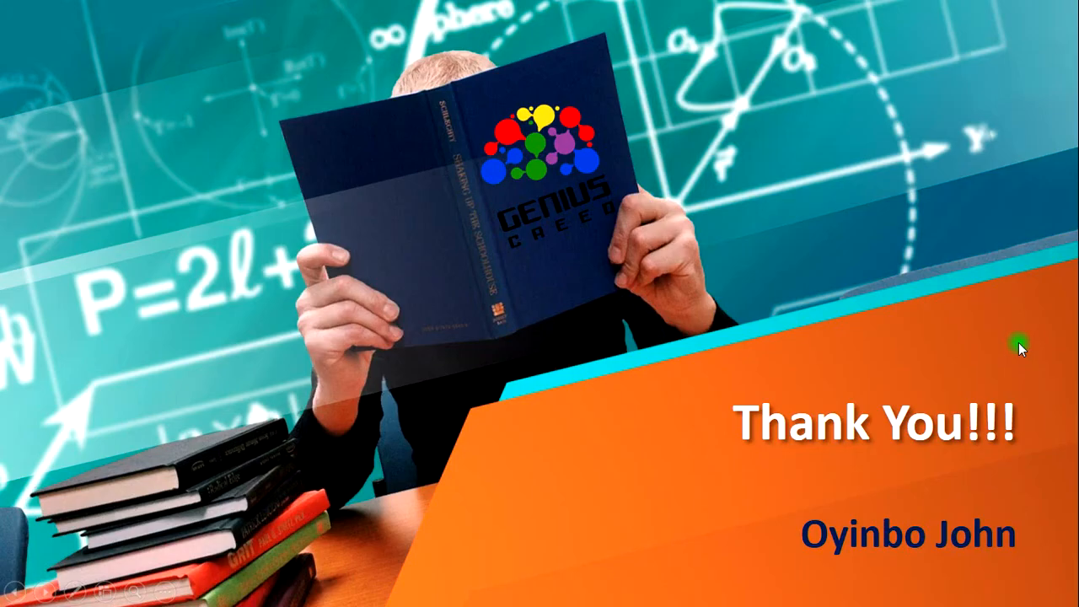